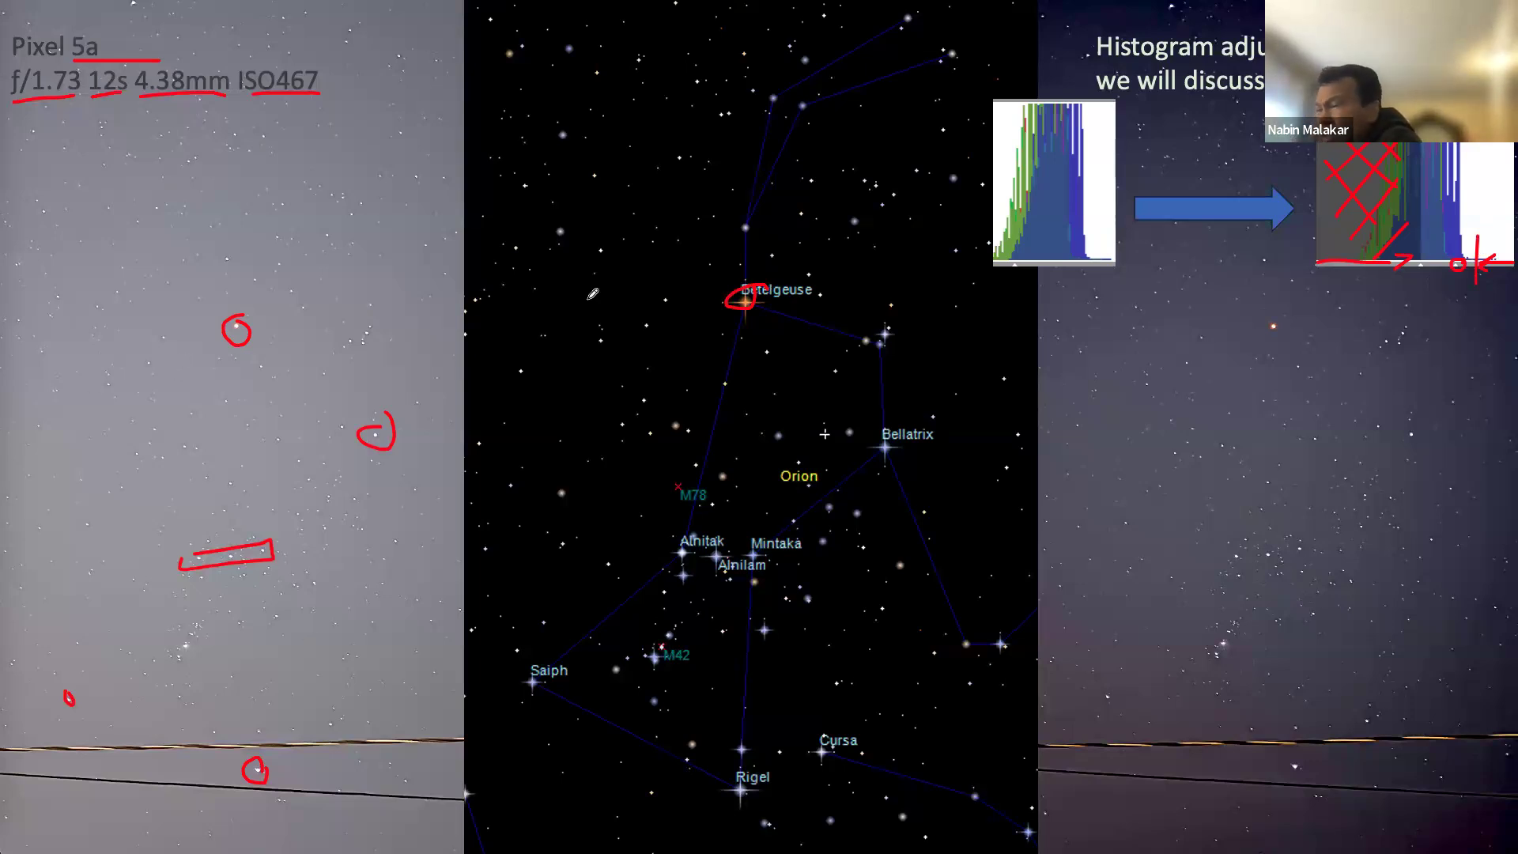
- Mark the empty bright end of the adjusted histogram with red dashes and advance to the next slide
mouse_move(1486, 214)
mouse_down()
mouse_move(1504, 209)
mouse_move(1506, 154)
mouse_up()
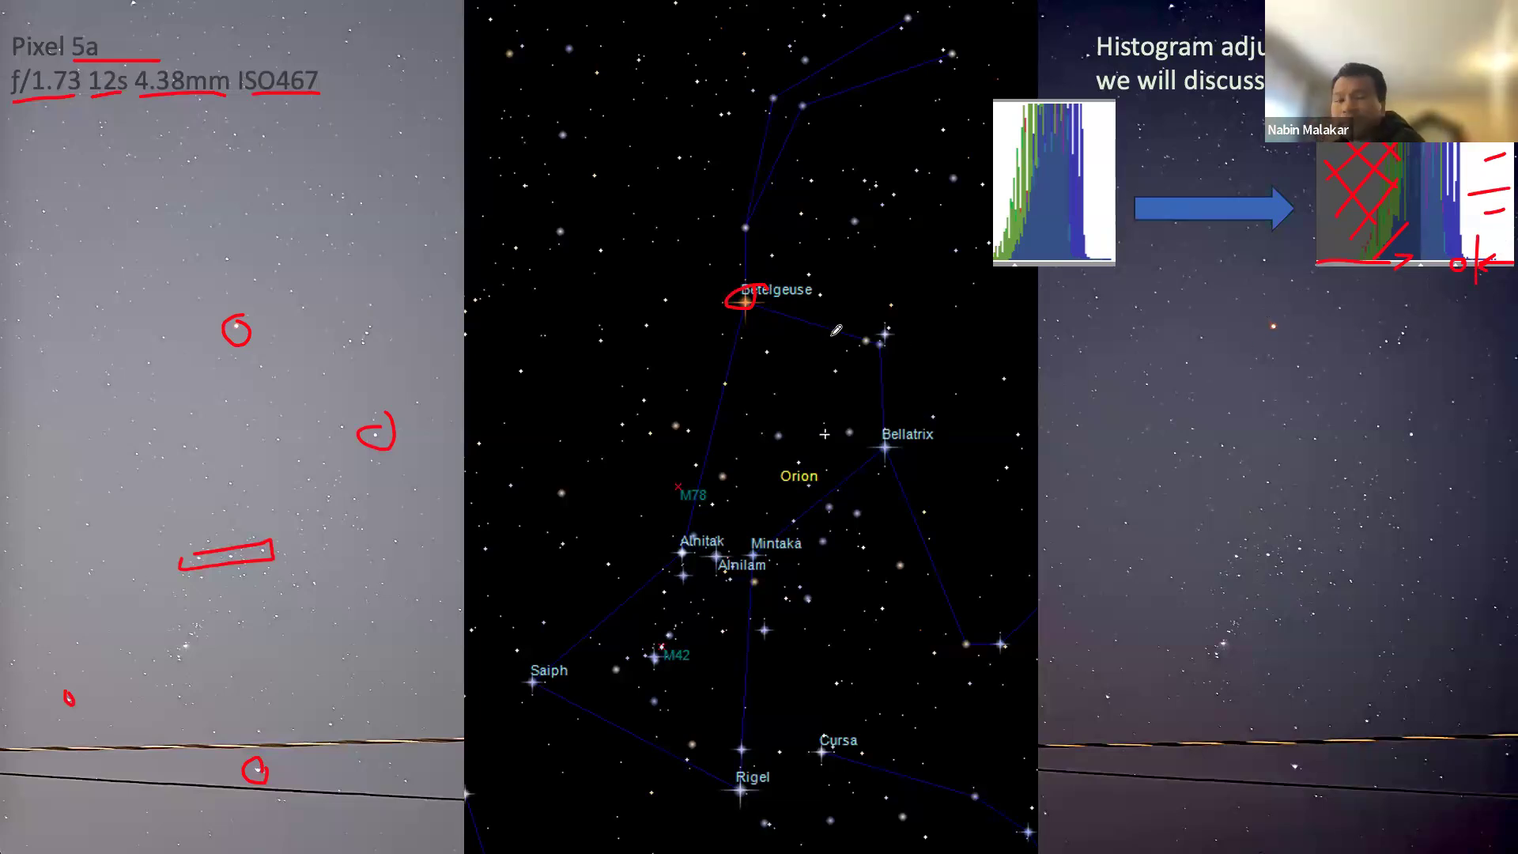
key(Escape)
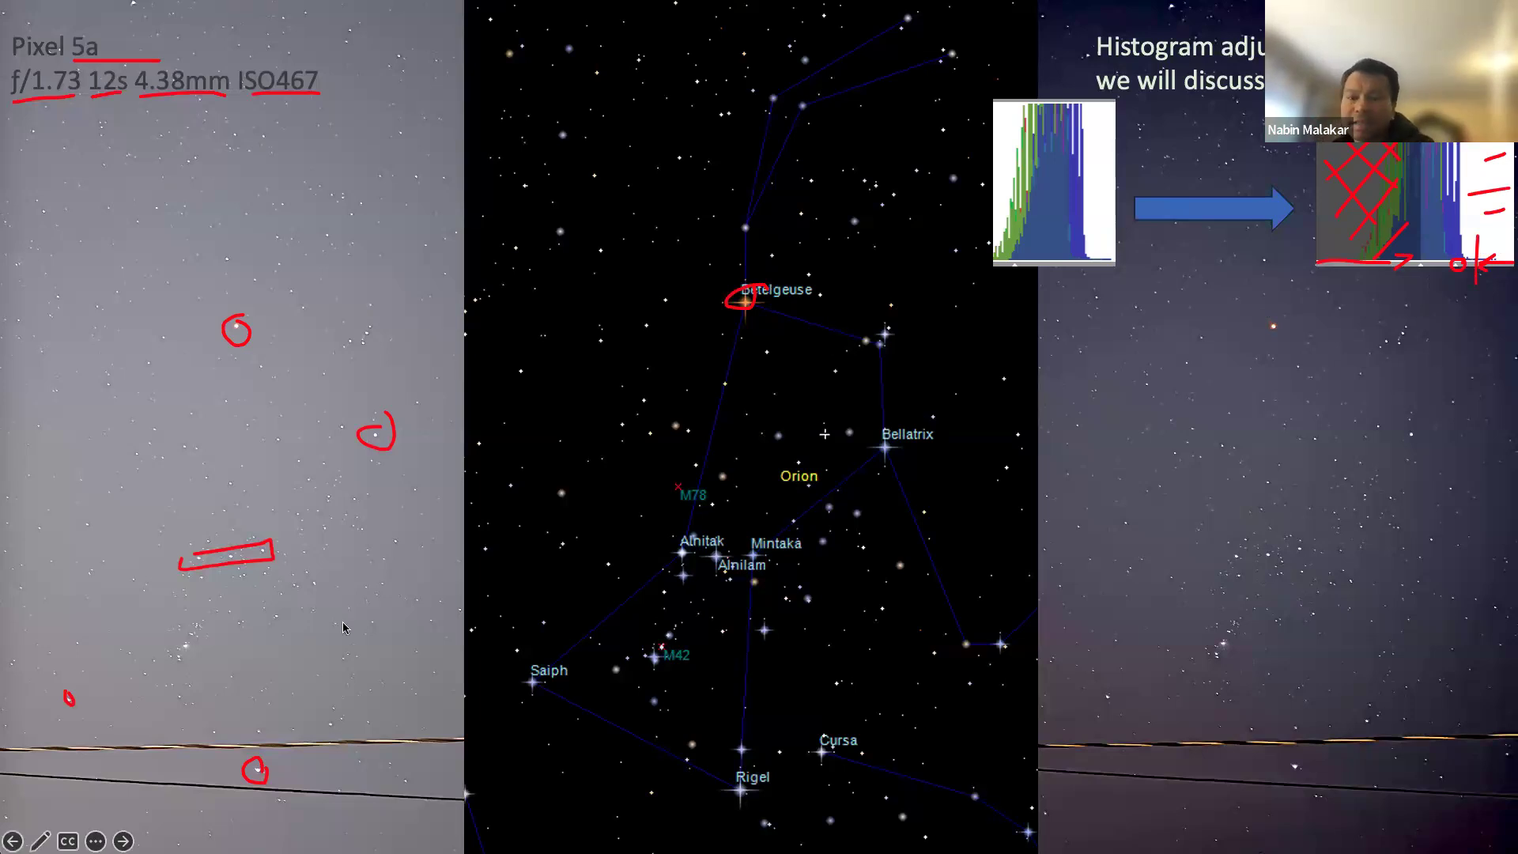
key(Right)
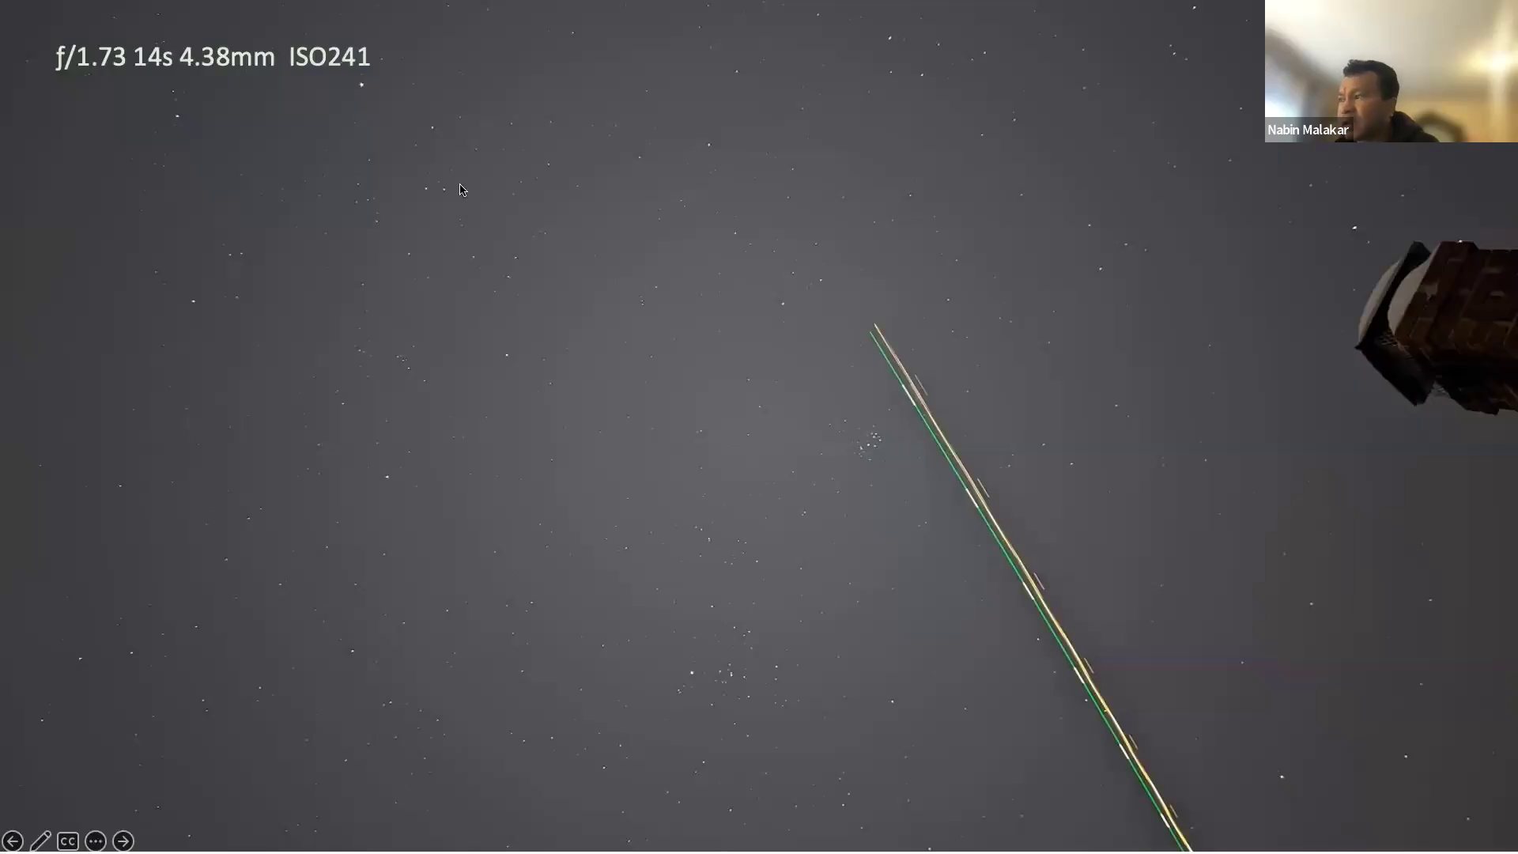
- End the slide show and switch to Siril
key(Escape)
click(721, 314)
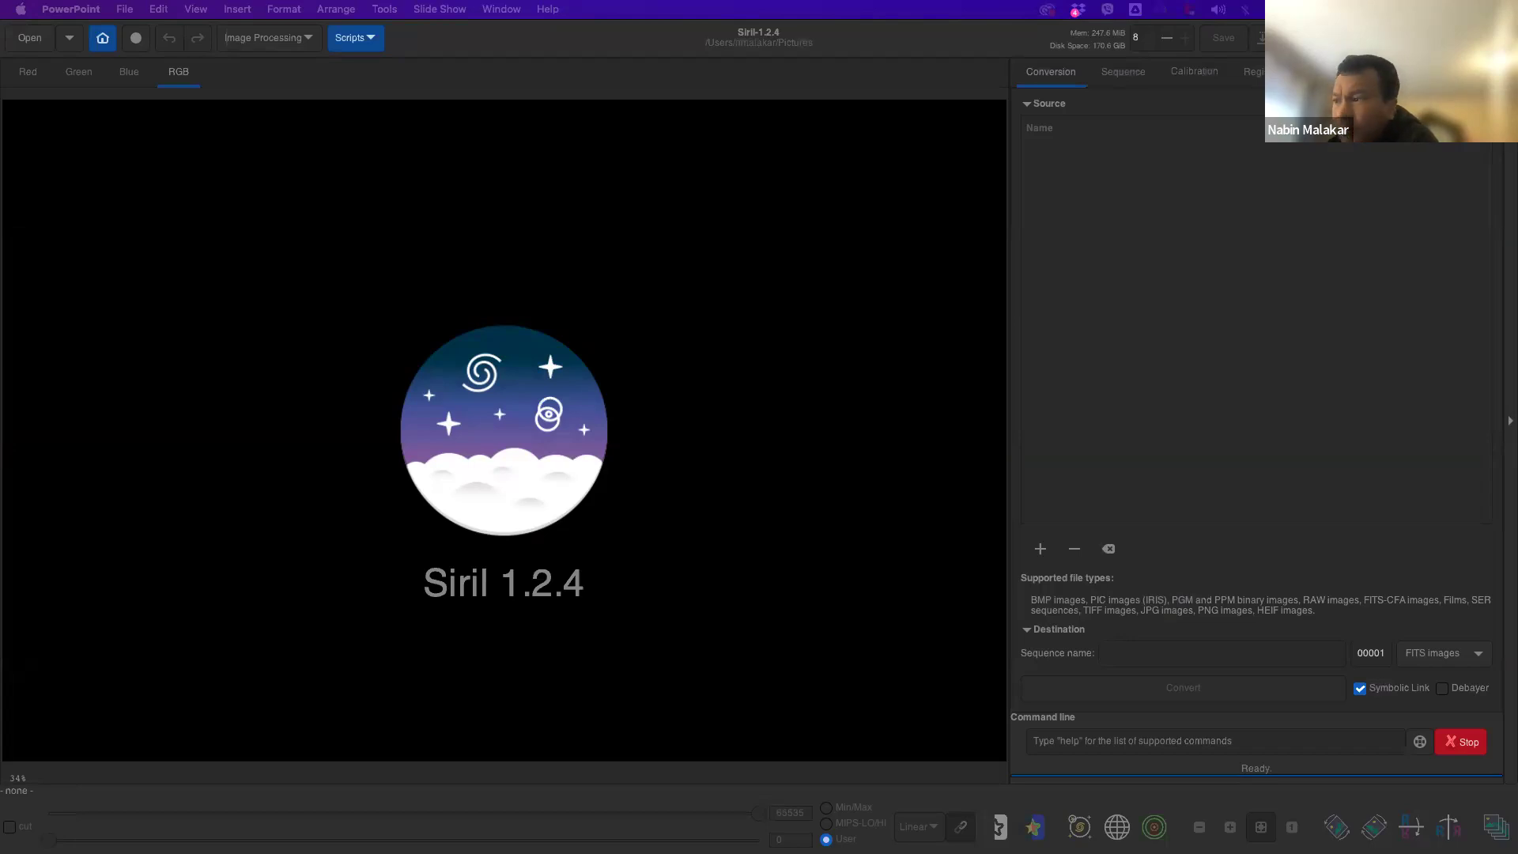
click(511, 44)
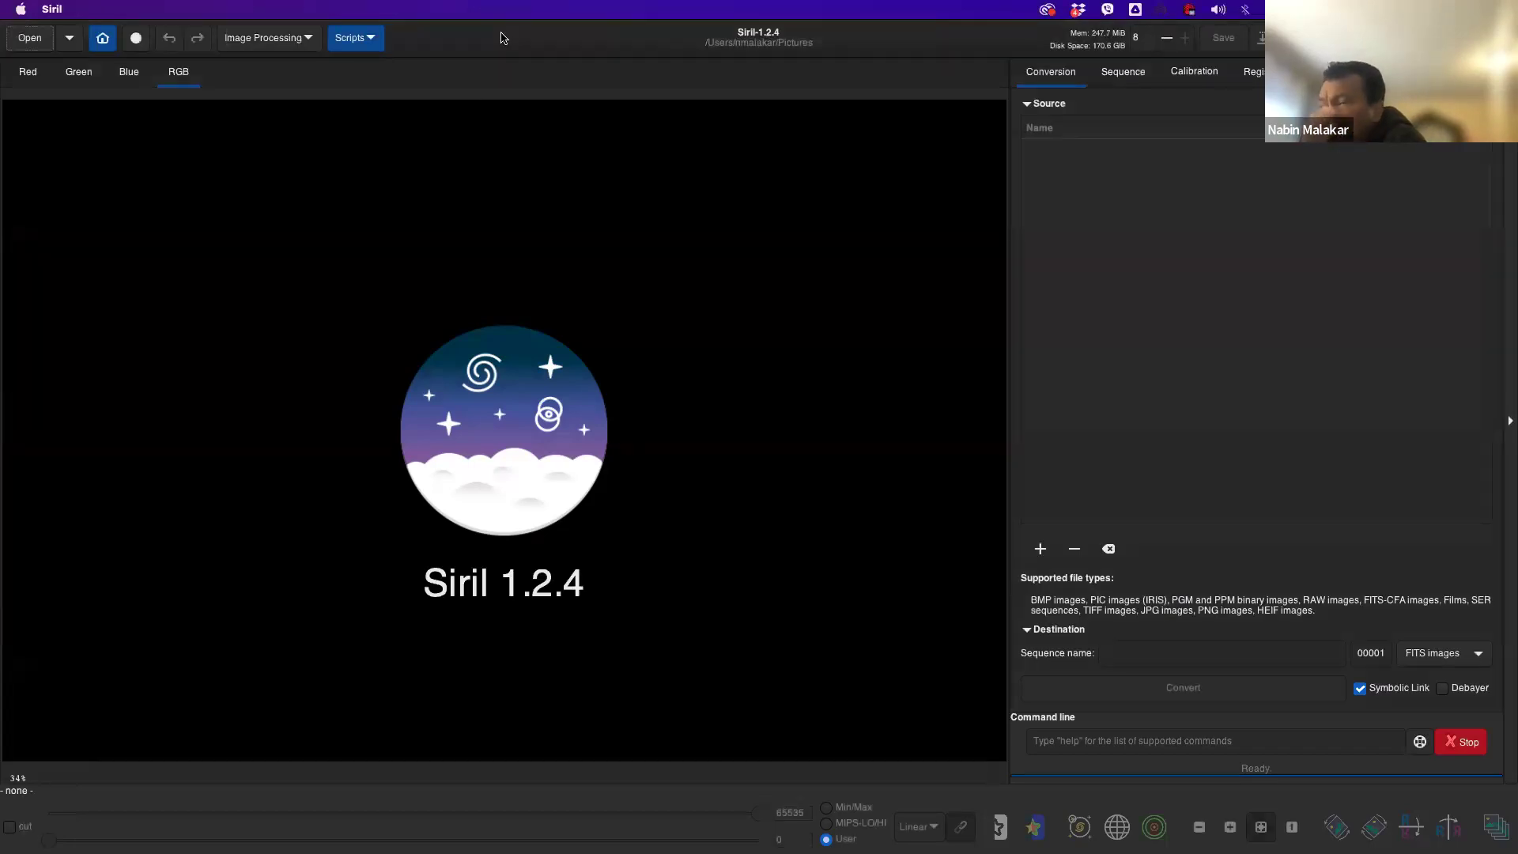
- Open the stacked image Stacked_M 42_10.0s_LP_20240331-211121.fit from the Pictures folder
click(31, 38)
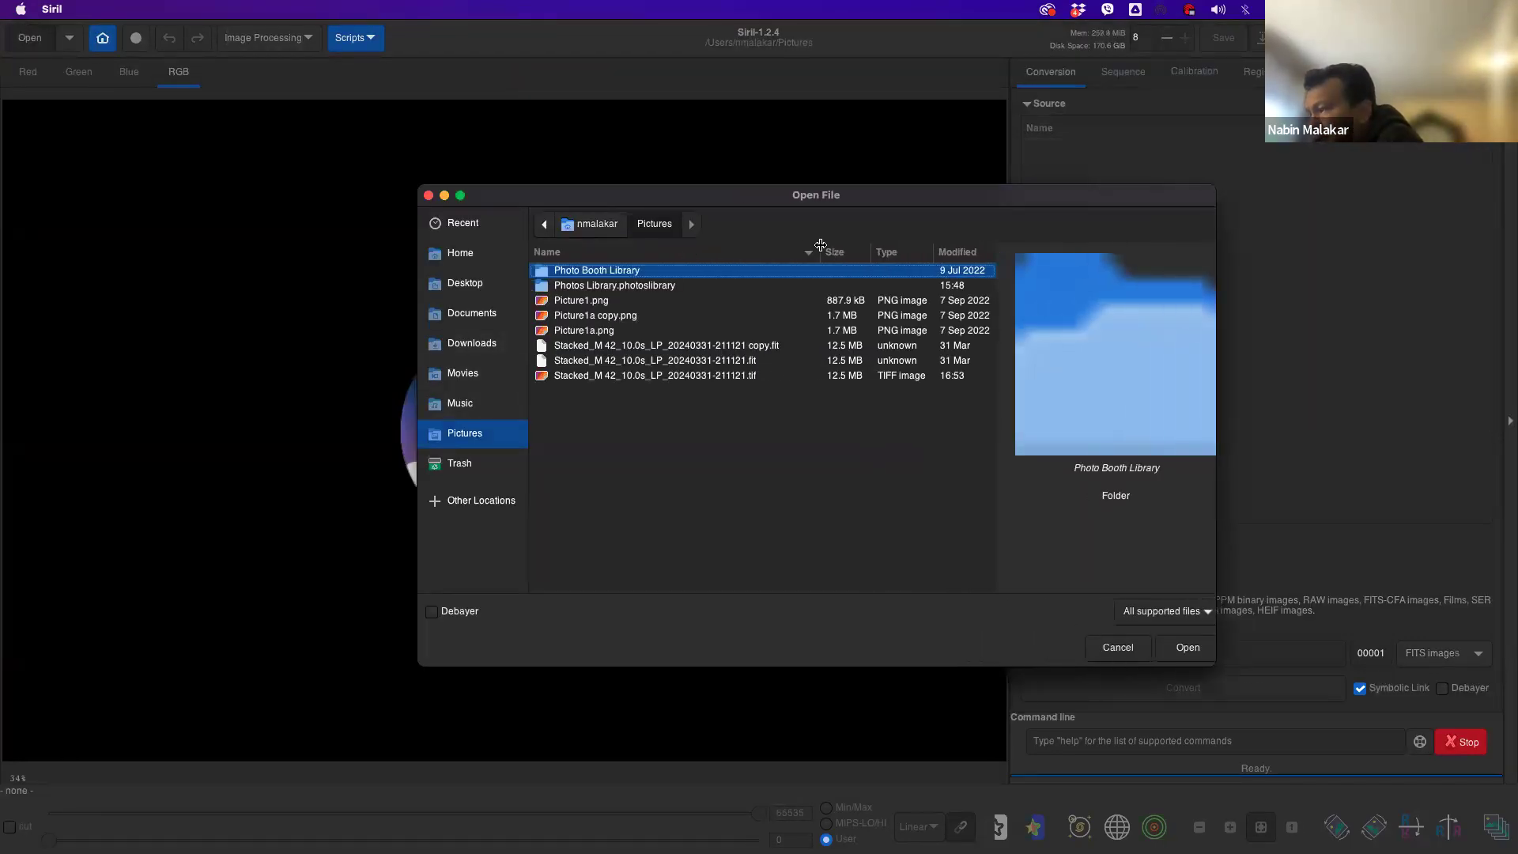
click(642, 361)
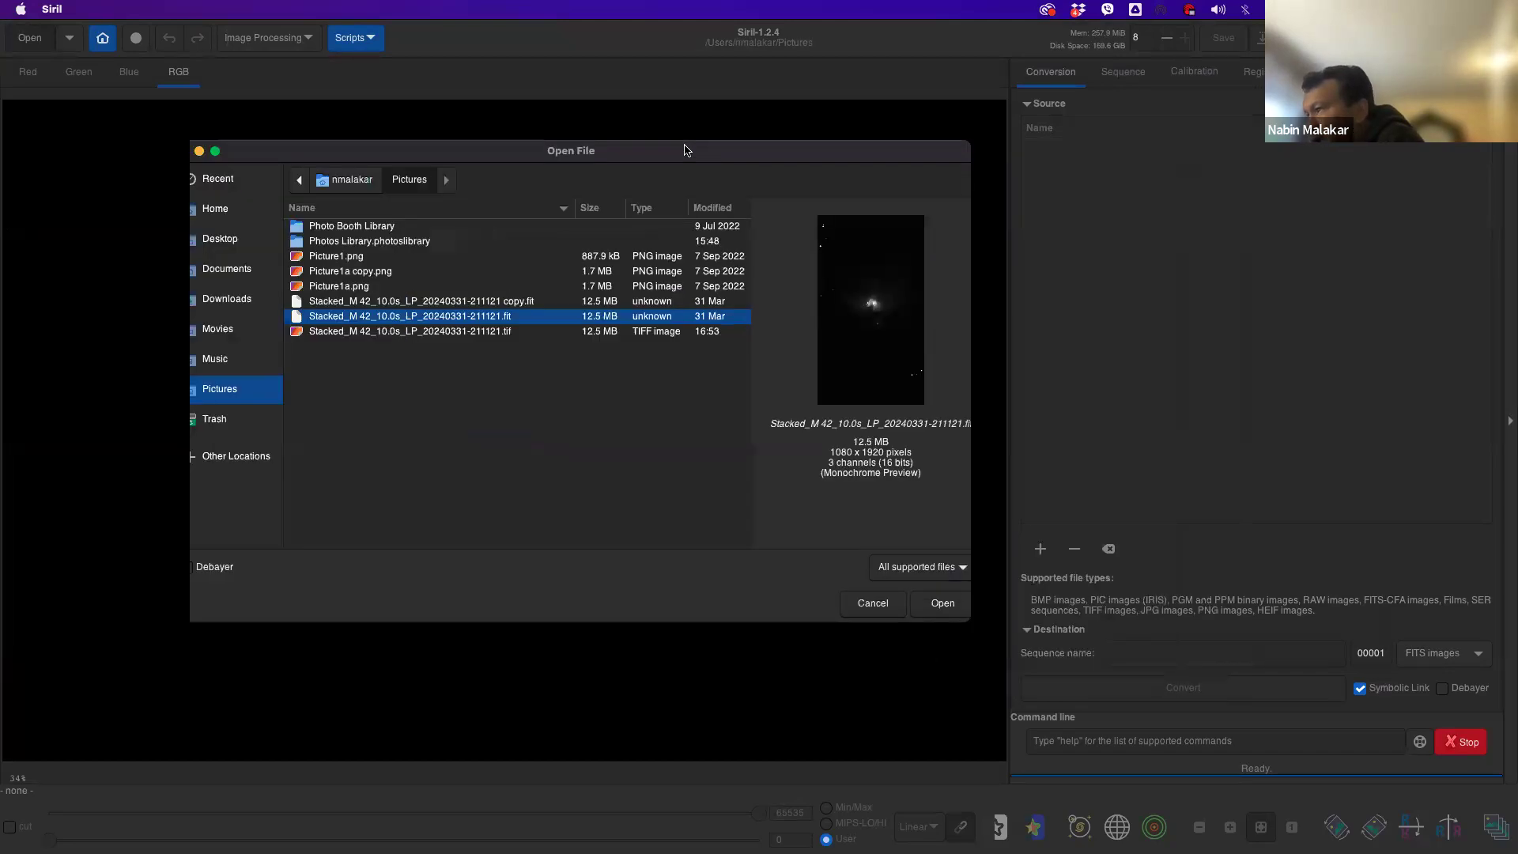
click(915, 614)
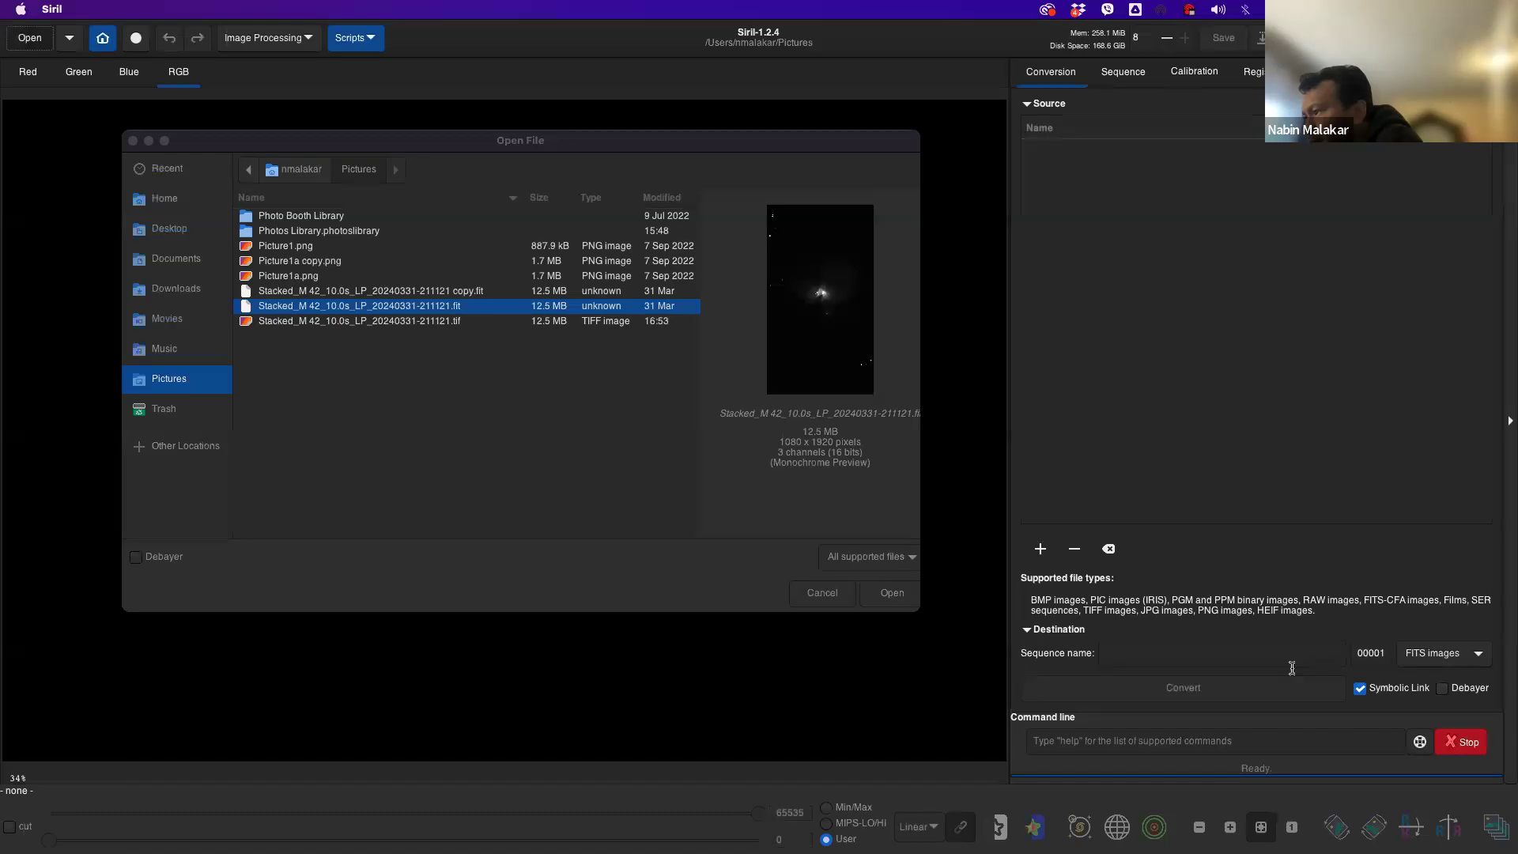
click(919, 447)
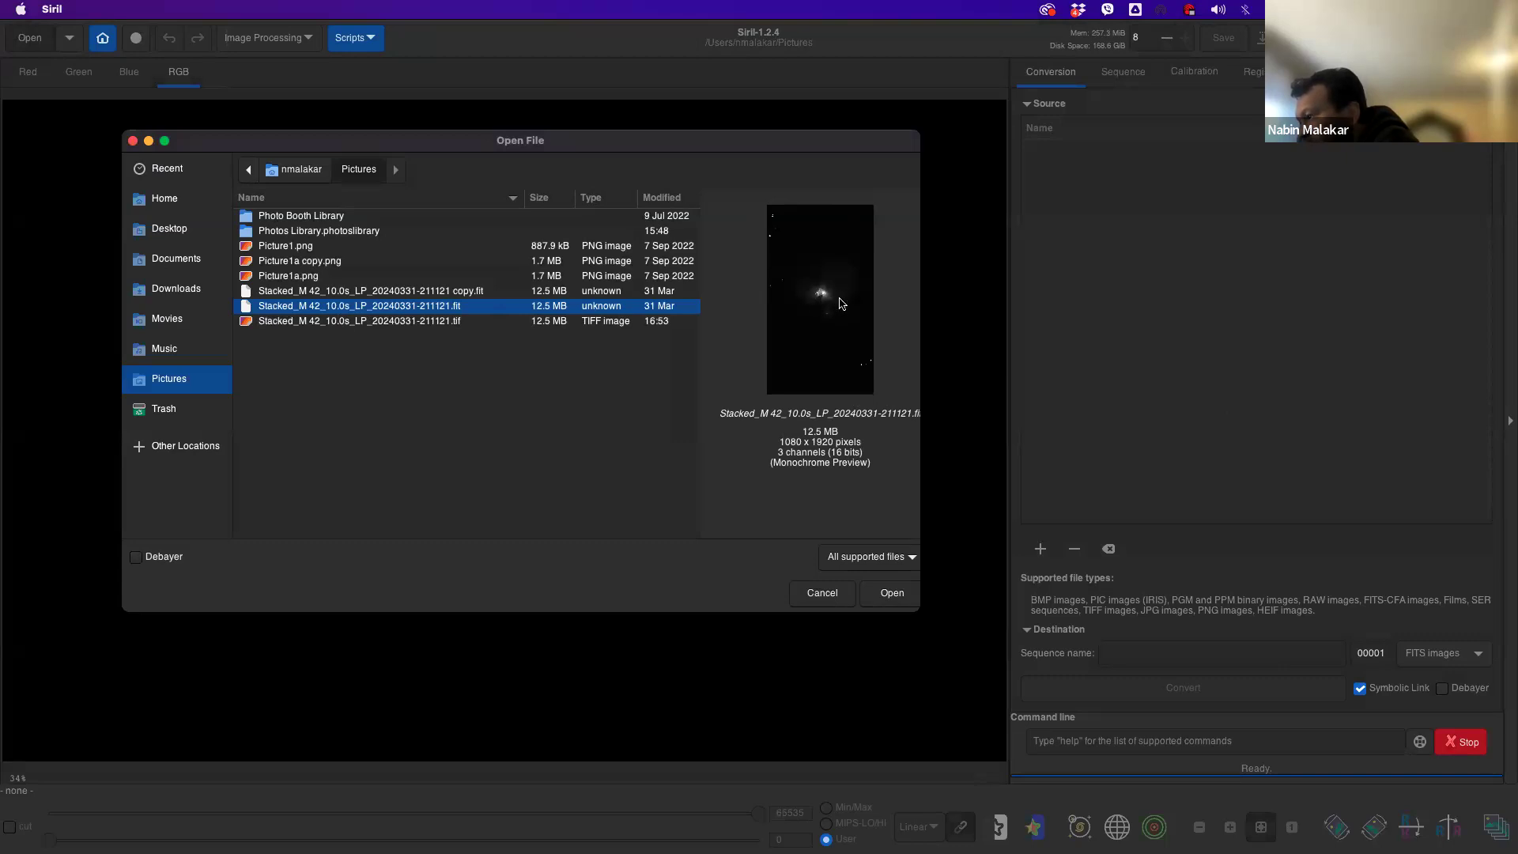
click(890, 594)
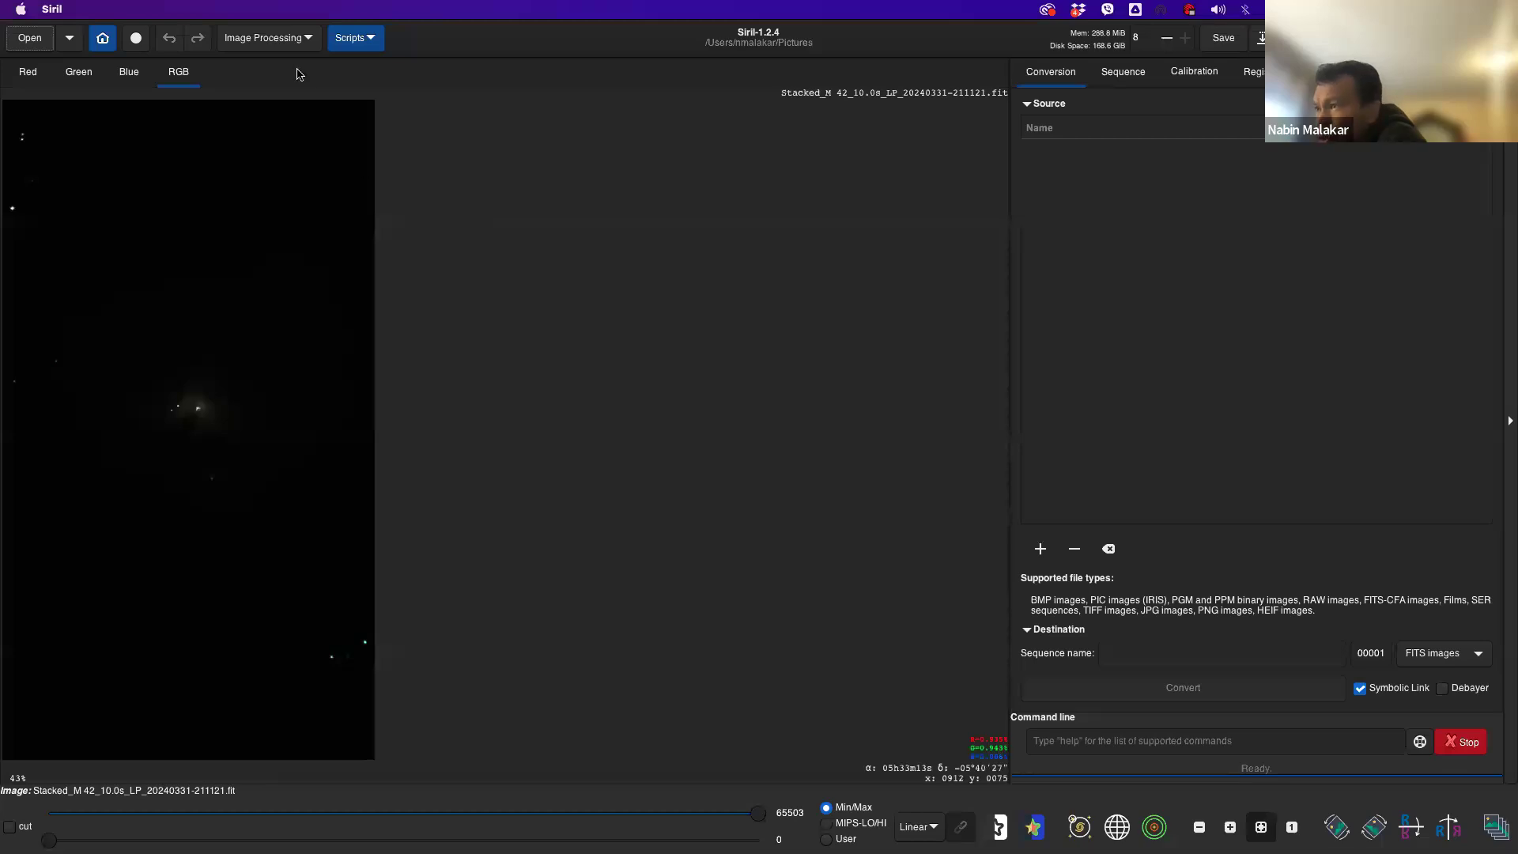
- Preview an Asinh Transformation on the nebula image with stretch factors of 69.8, 586.6 and 22.3
click(299, 40)
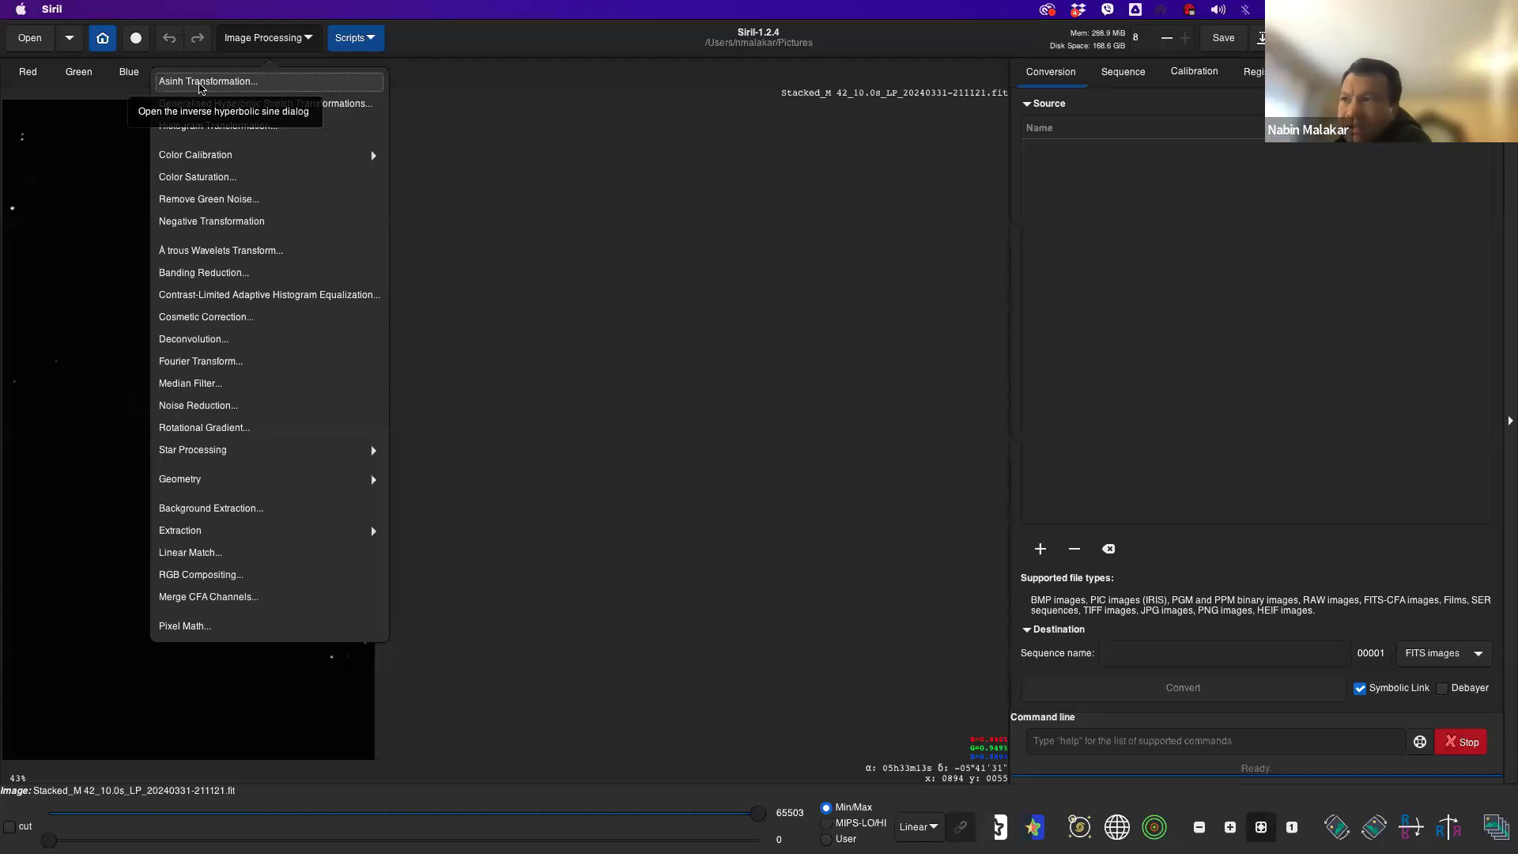
click(200, 82)
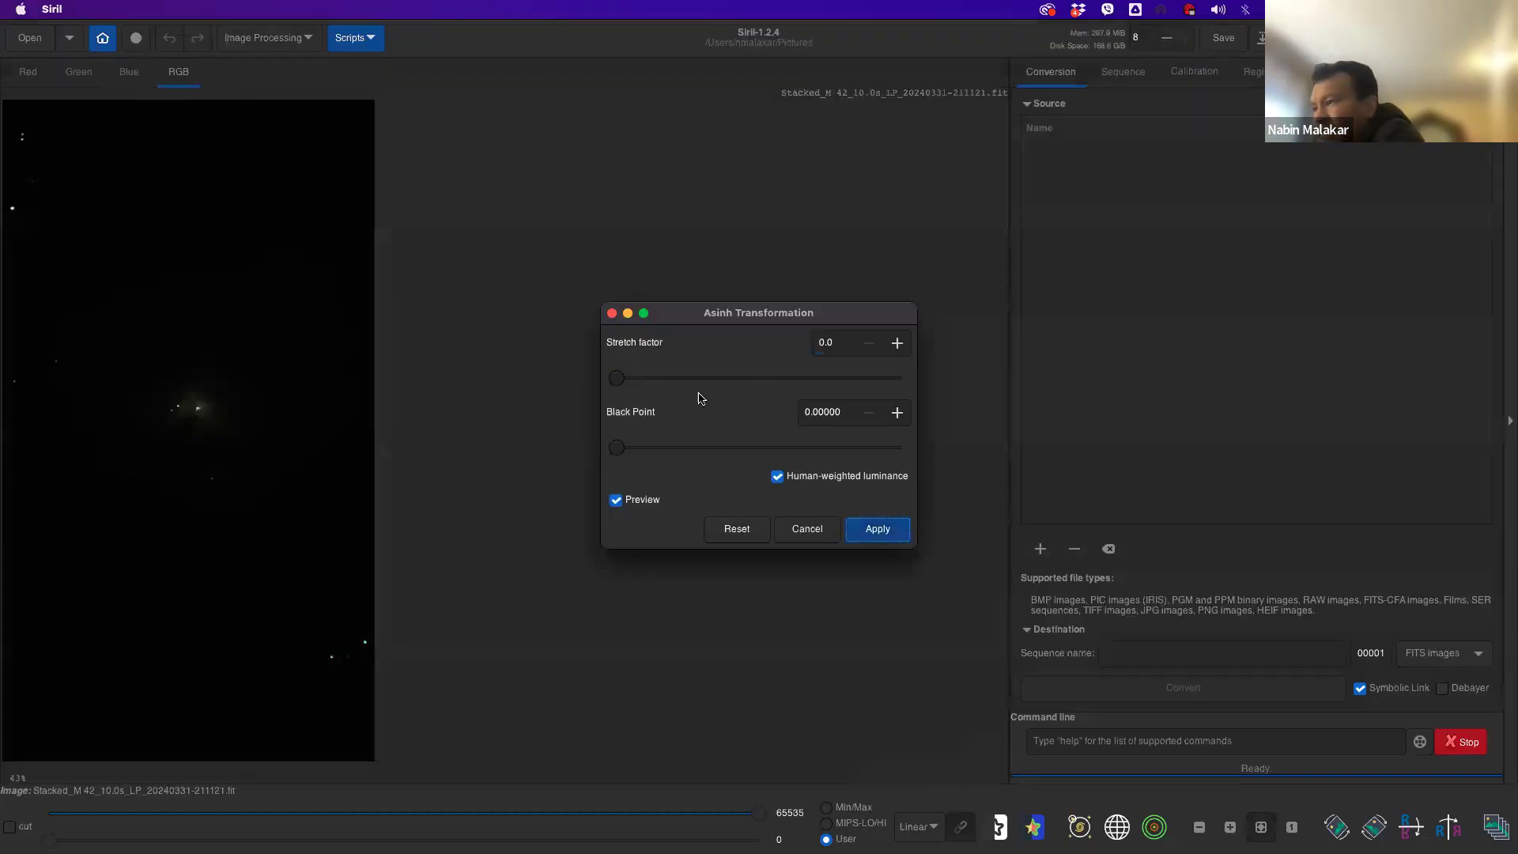
drag(620, 385, 641, 382)
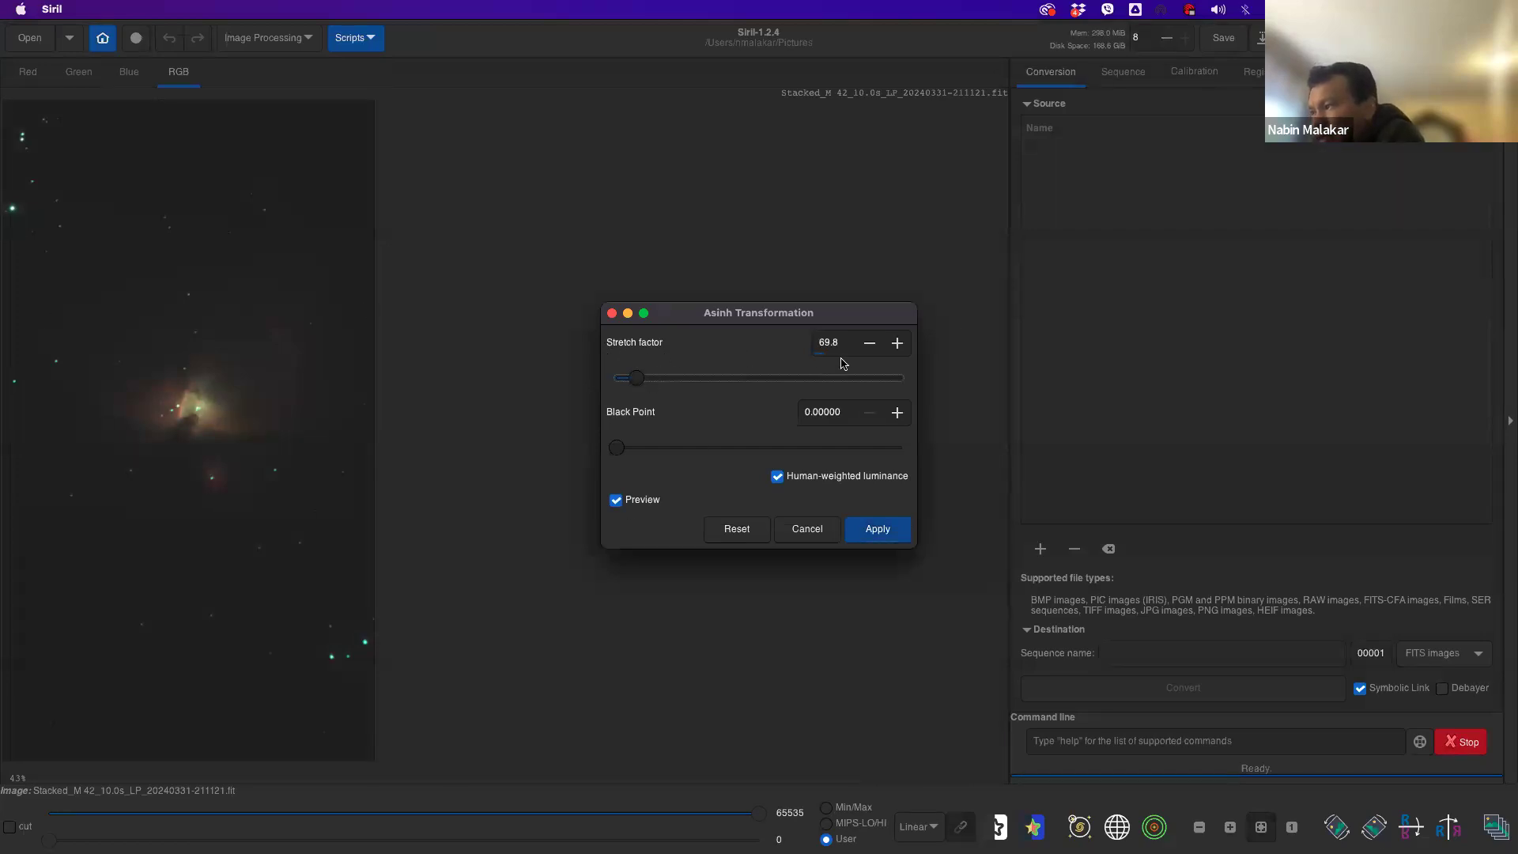
drag(635, 379, 786, 384)
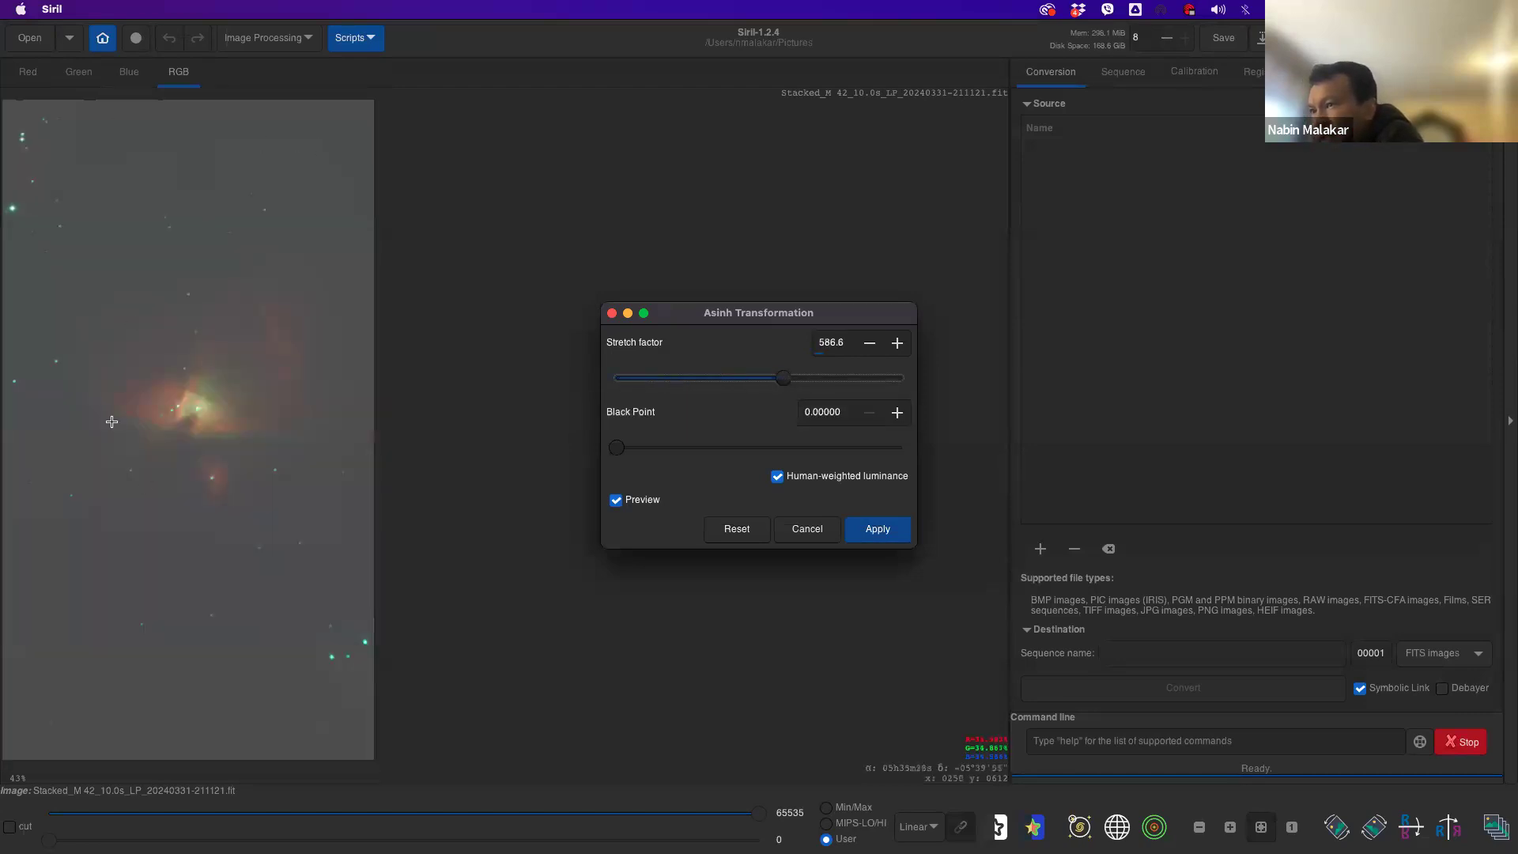
drag(783, 379, 626, 381)
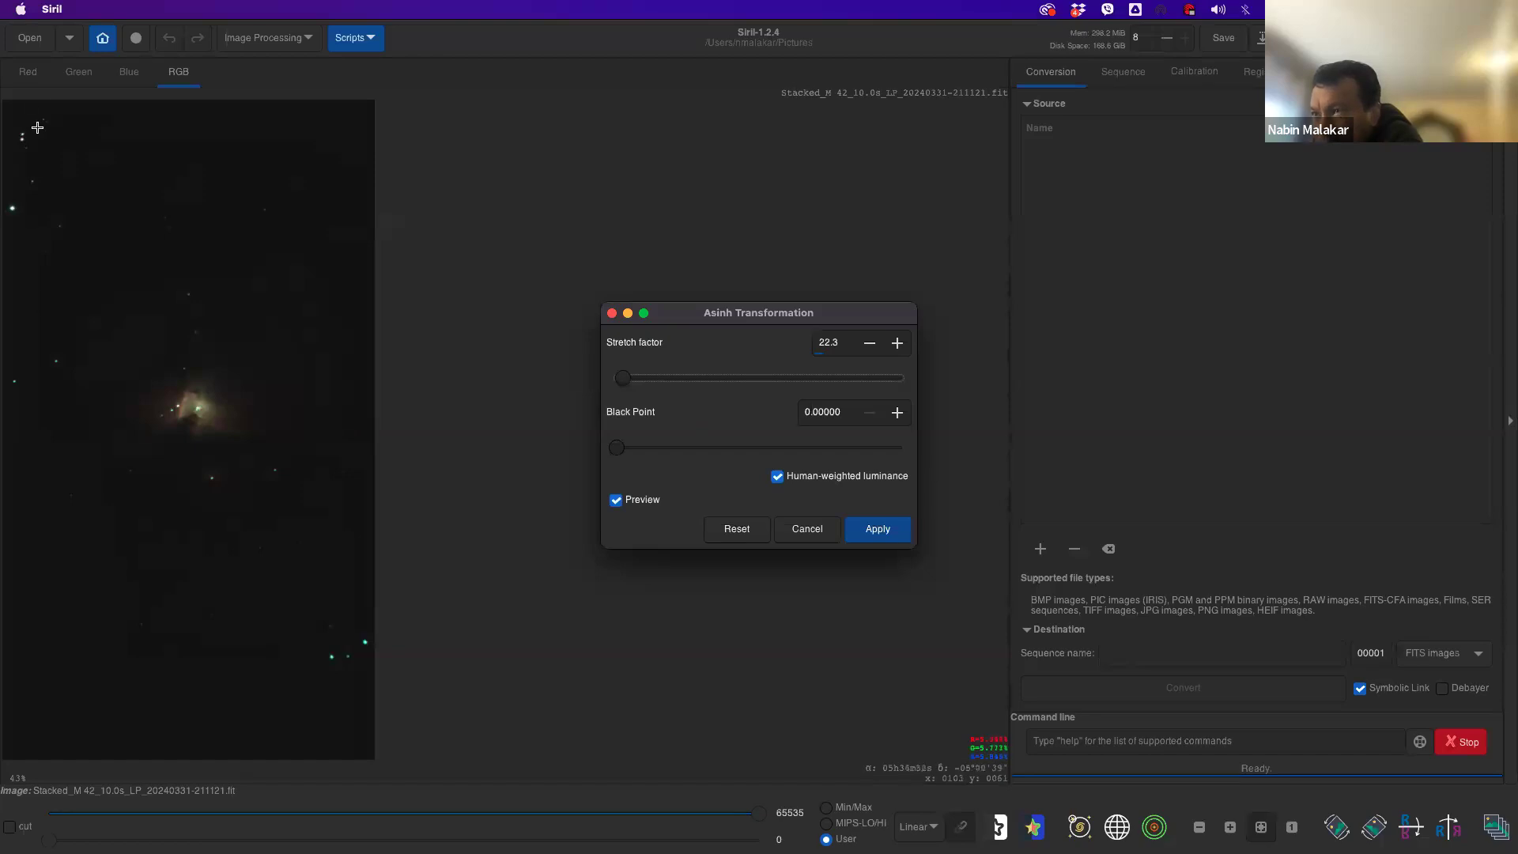
- Set the Asinh stretch factor to 40.0 and apply the transformation to the image
right_click(35, 747)
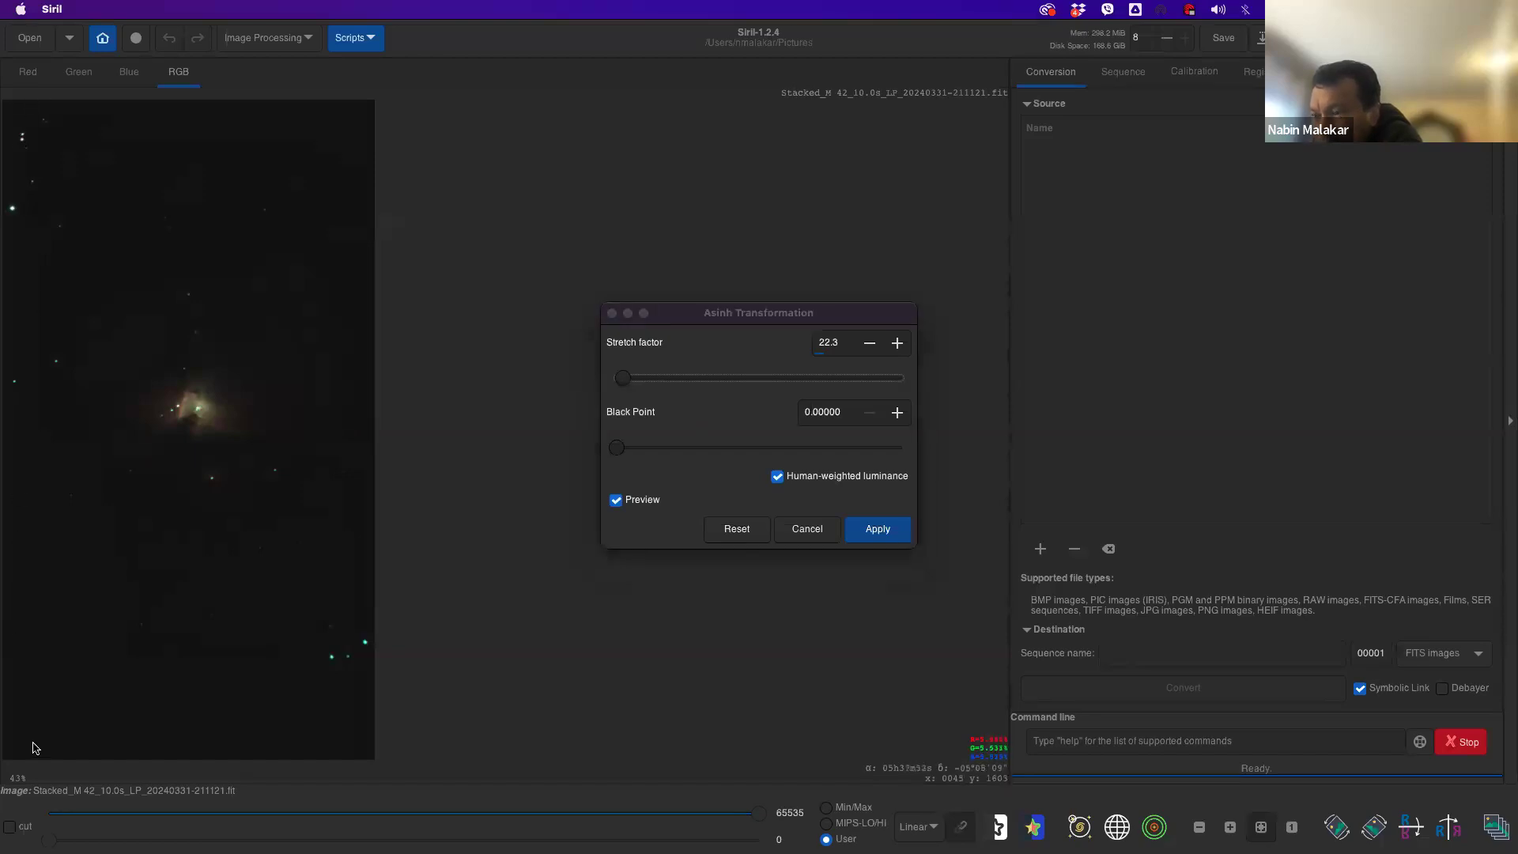
click(436, 32)
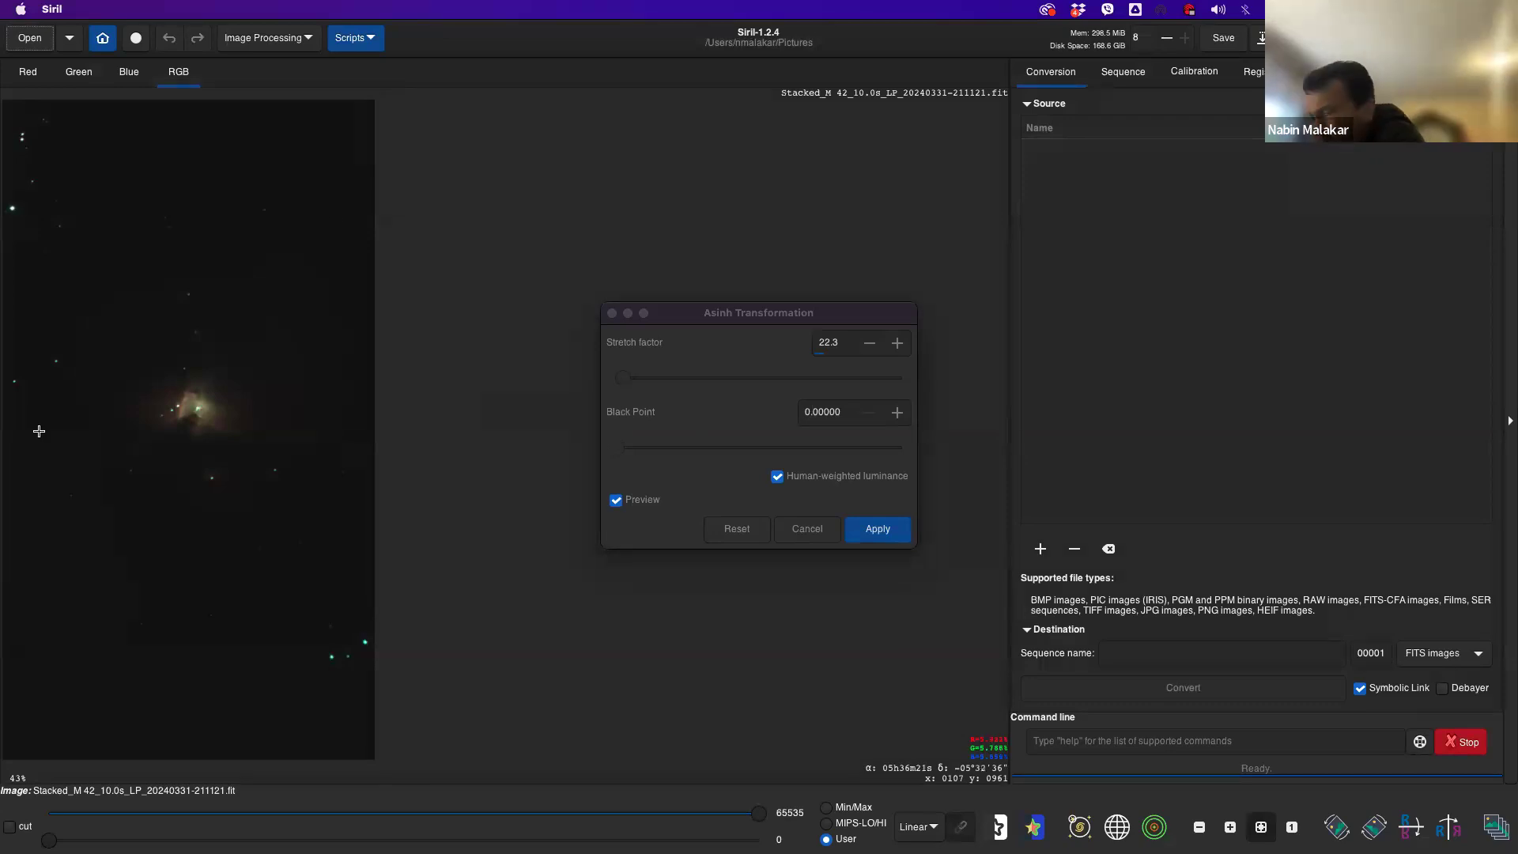
click(685, 320)
drag(623, 382, 629, 380)
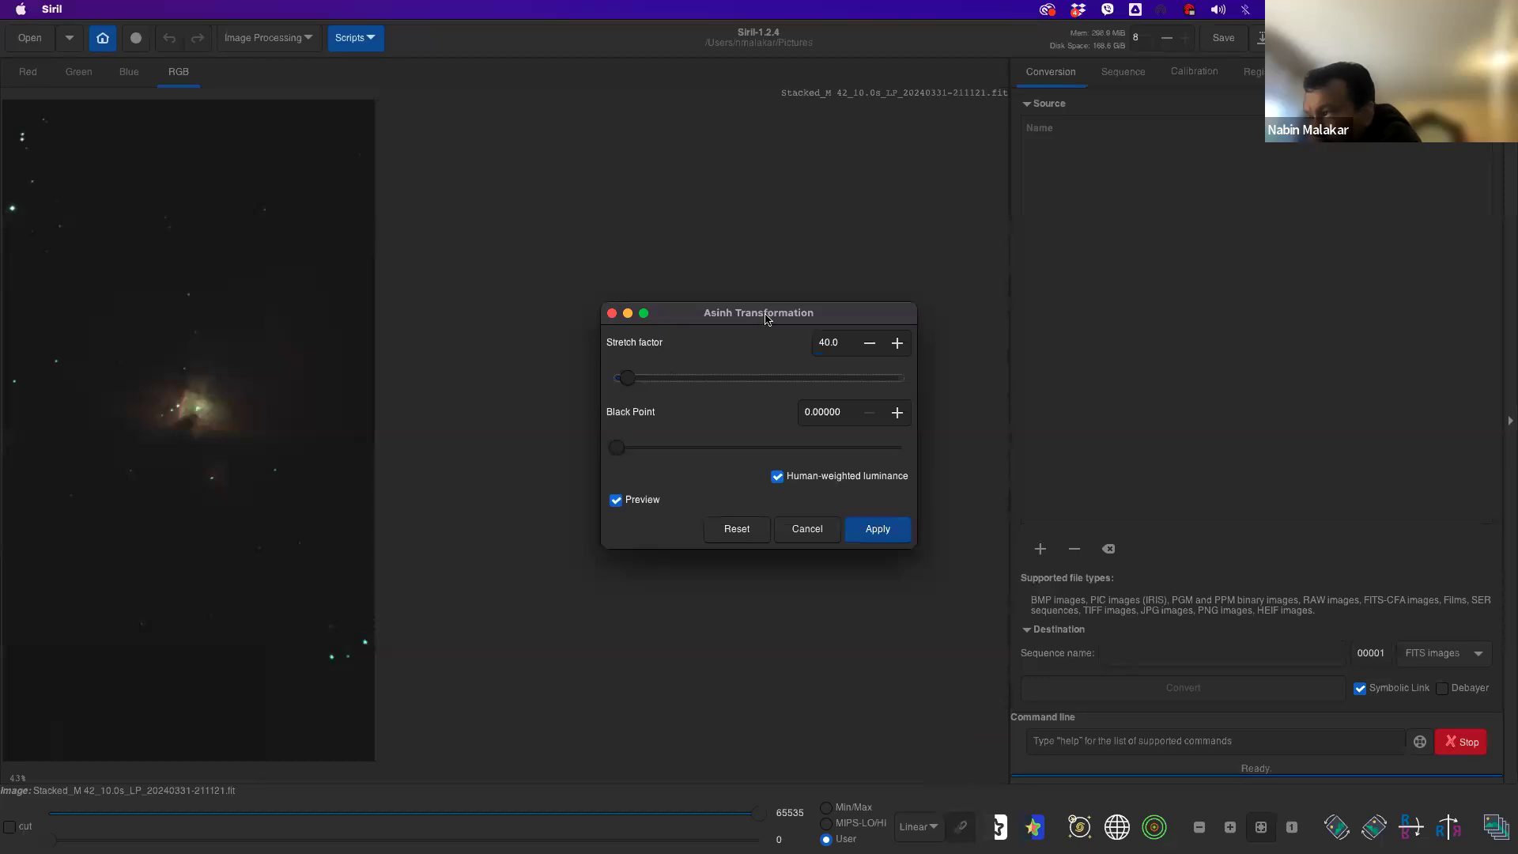
click(877, 530)
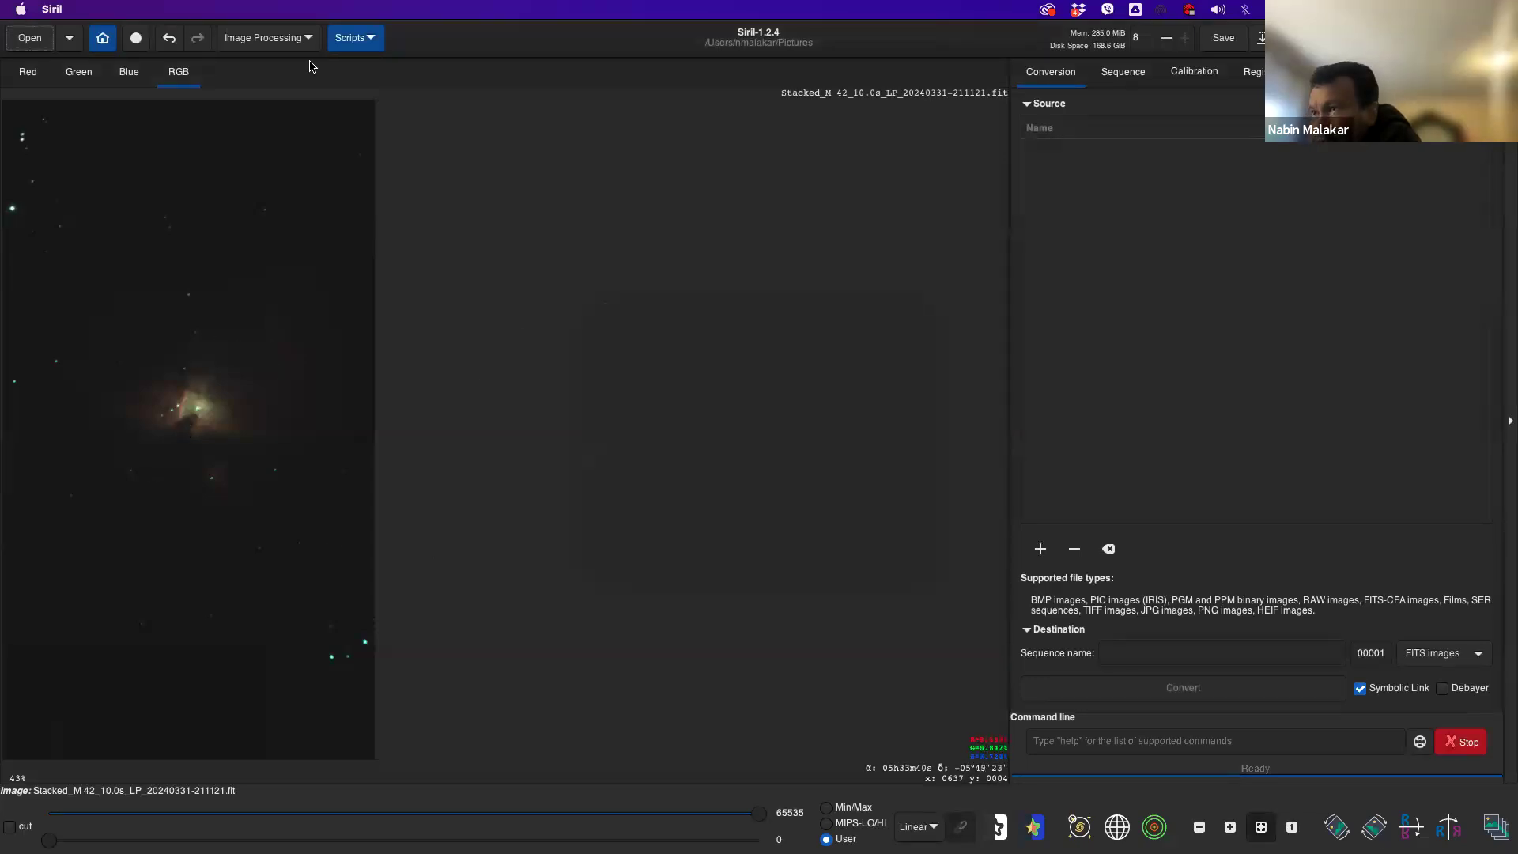
- Display the red channel and sketch a red pixel grid four columns by three rows in the empty area beside the image
click(24, 78)
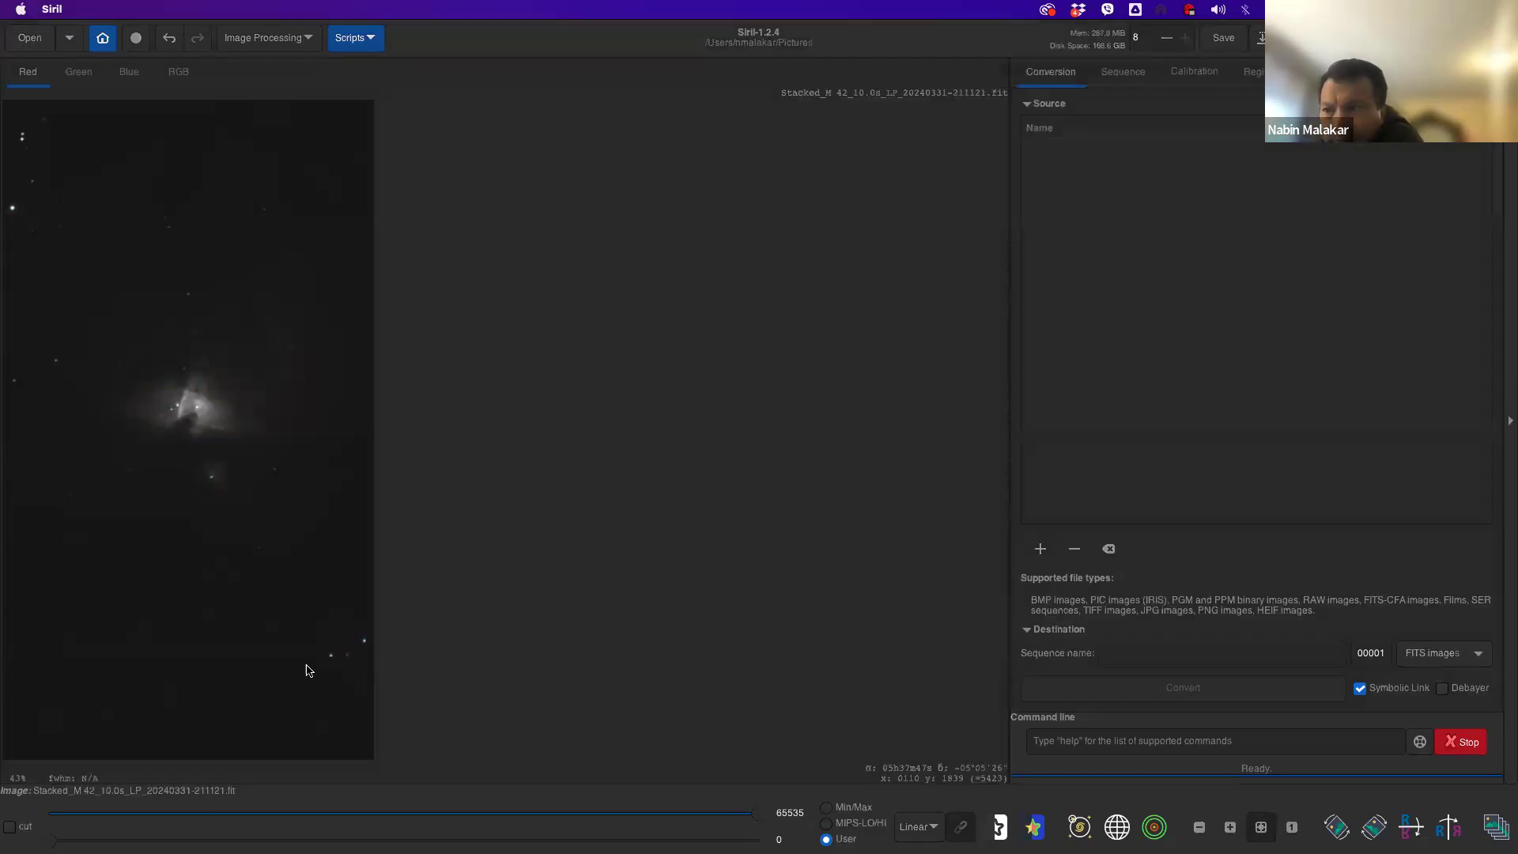
drag(492, 166, 496, 306)
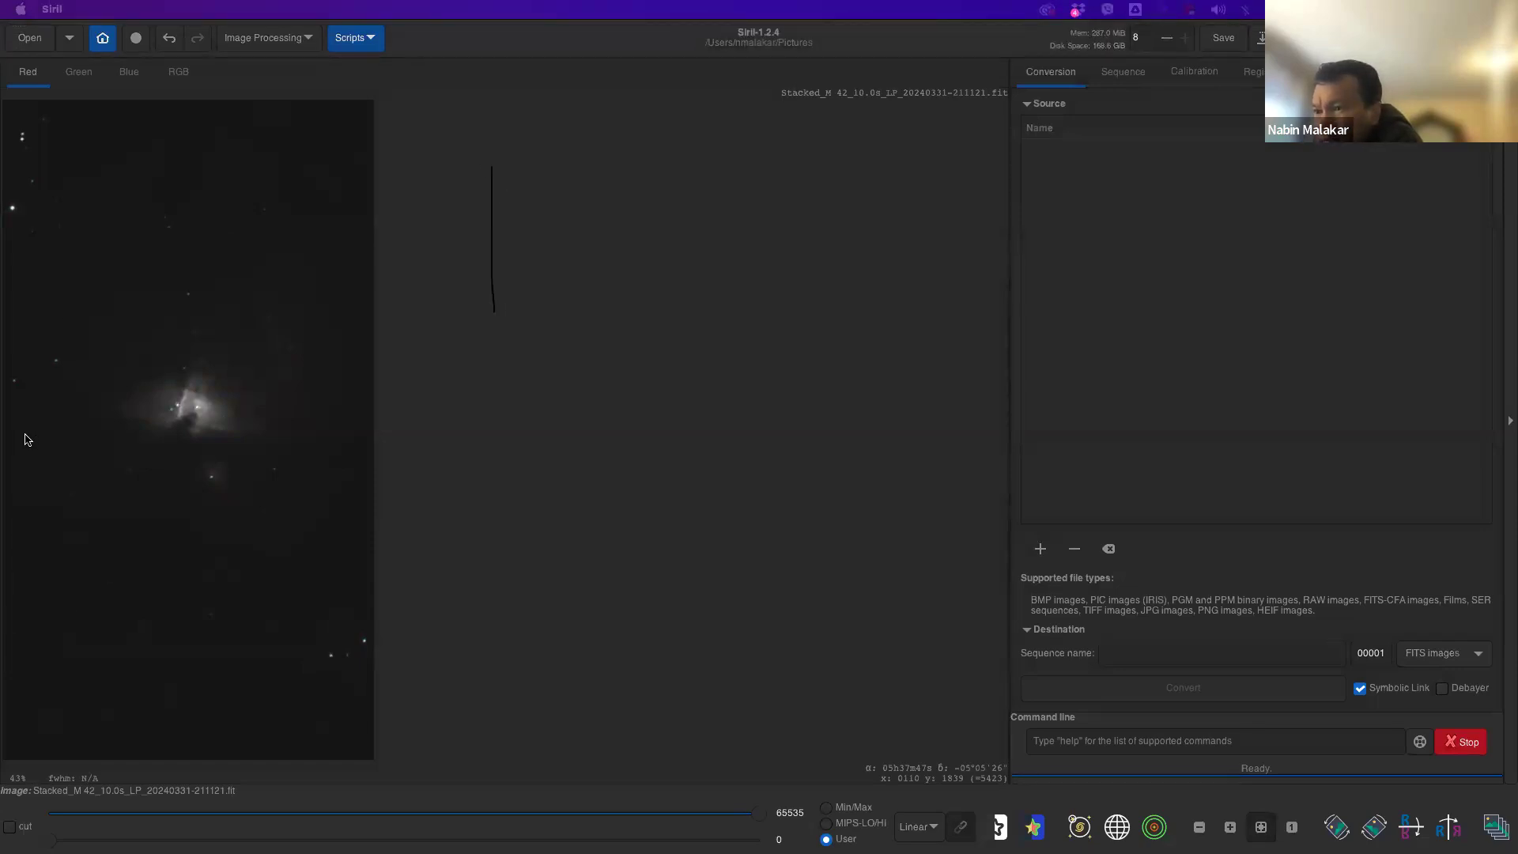
drag(497, 163, 490, 388)
mouse_move(496, 164)
mouse_down()
mouse_move(780, 291)
mouse_move(620, 393)
mouse_move(485, 388)
mouse_up()
drag(504, 237, 742, 233)
drag(455, 328, 747, 326)
drag(554, 162, 552, 368)
drag(607, 158, 610, 390)
drag(708, 142, 703, 419)
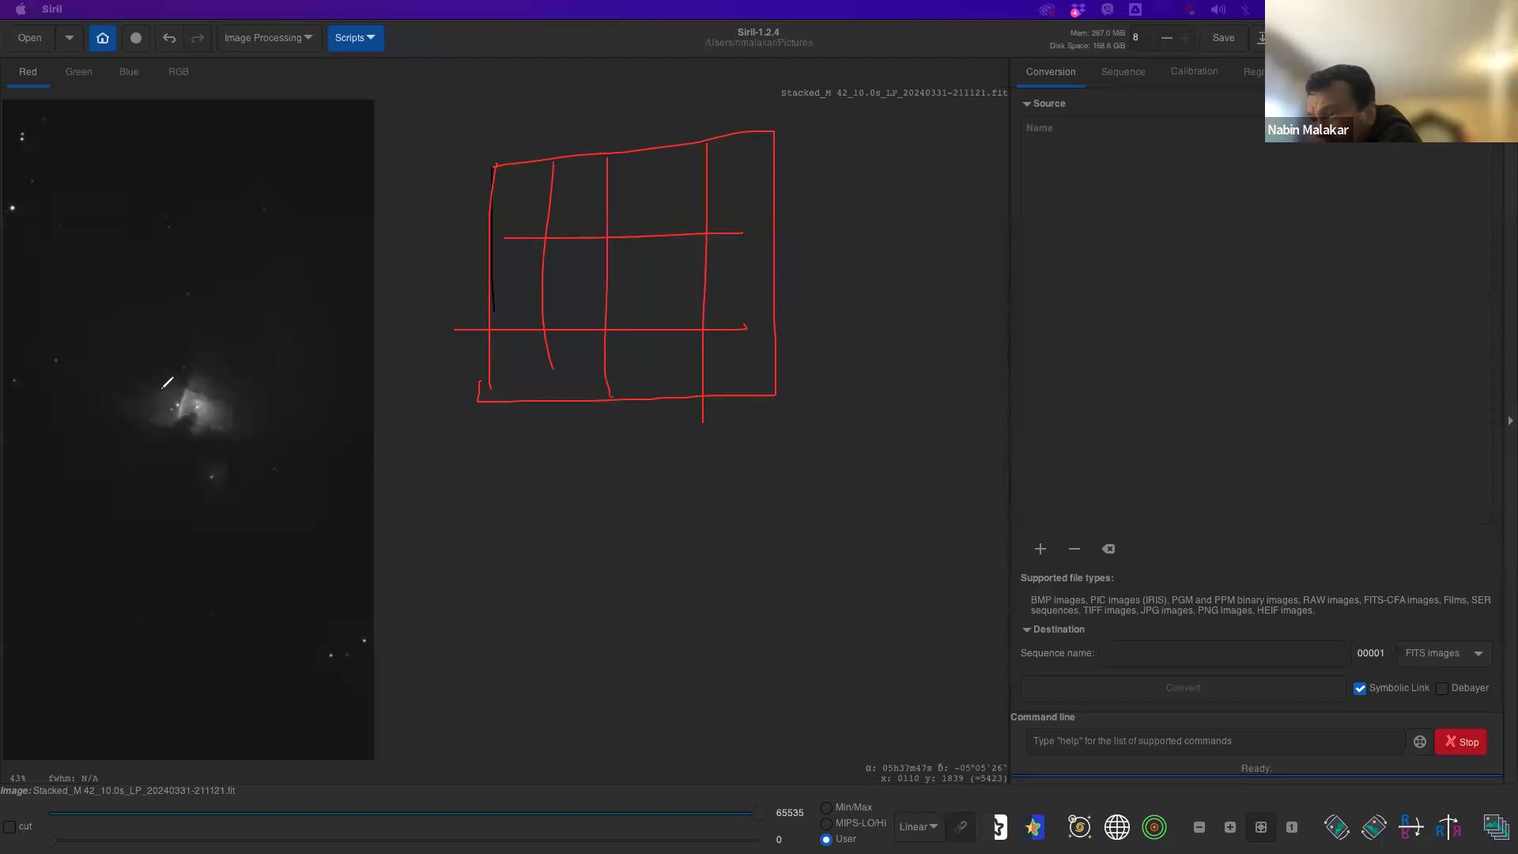
- Write sample pixel values such as 200 and 10 by hand into the cells of the sketched grid
drag(626, 274, 671, 293)
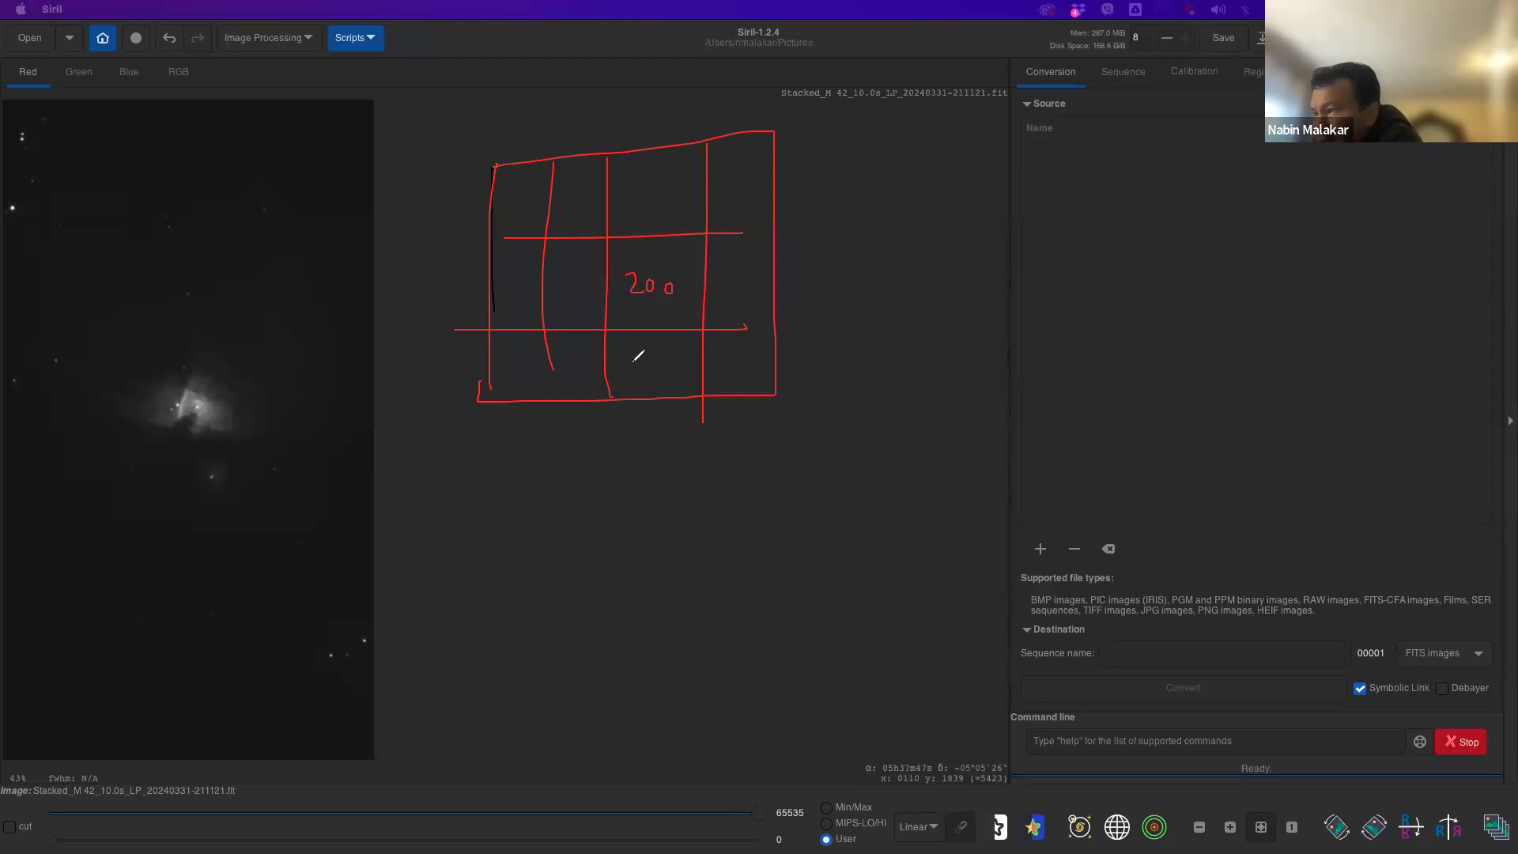
mouse_move(632, 360)
mouse_down()
mouse_move(633, 378)
mouse_move(647, 363)
mouse_up()
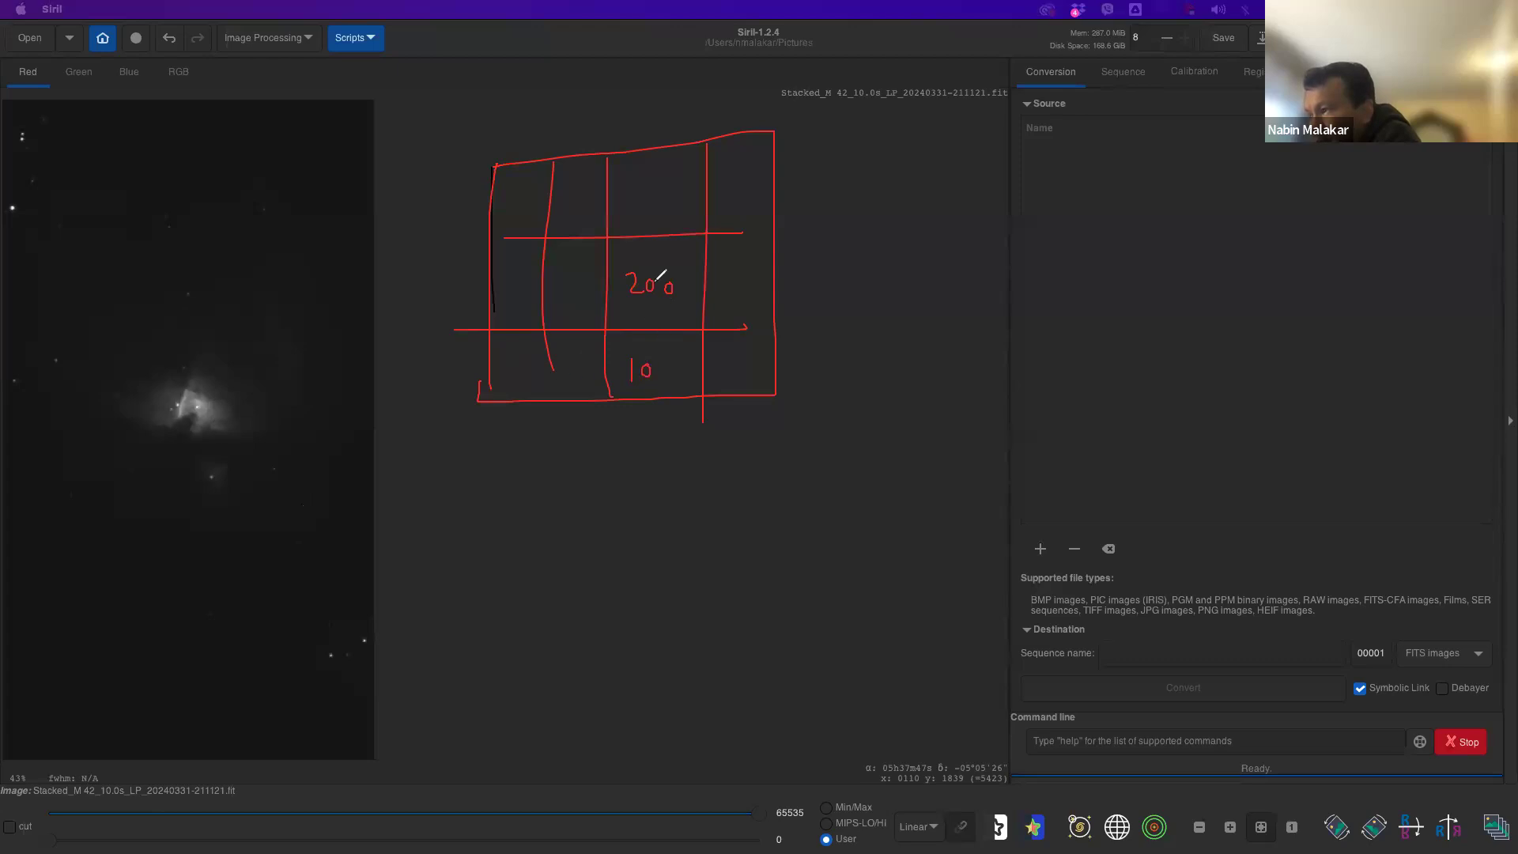
mouse_move(560, 279)
mouse_down()
mouse_move(561, 294)
mouse_move(601, 286)
mouse_up()
drag(575, 198, 592, 204)
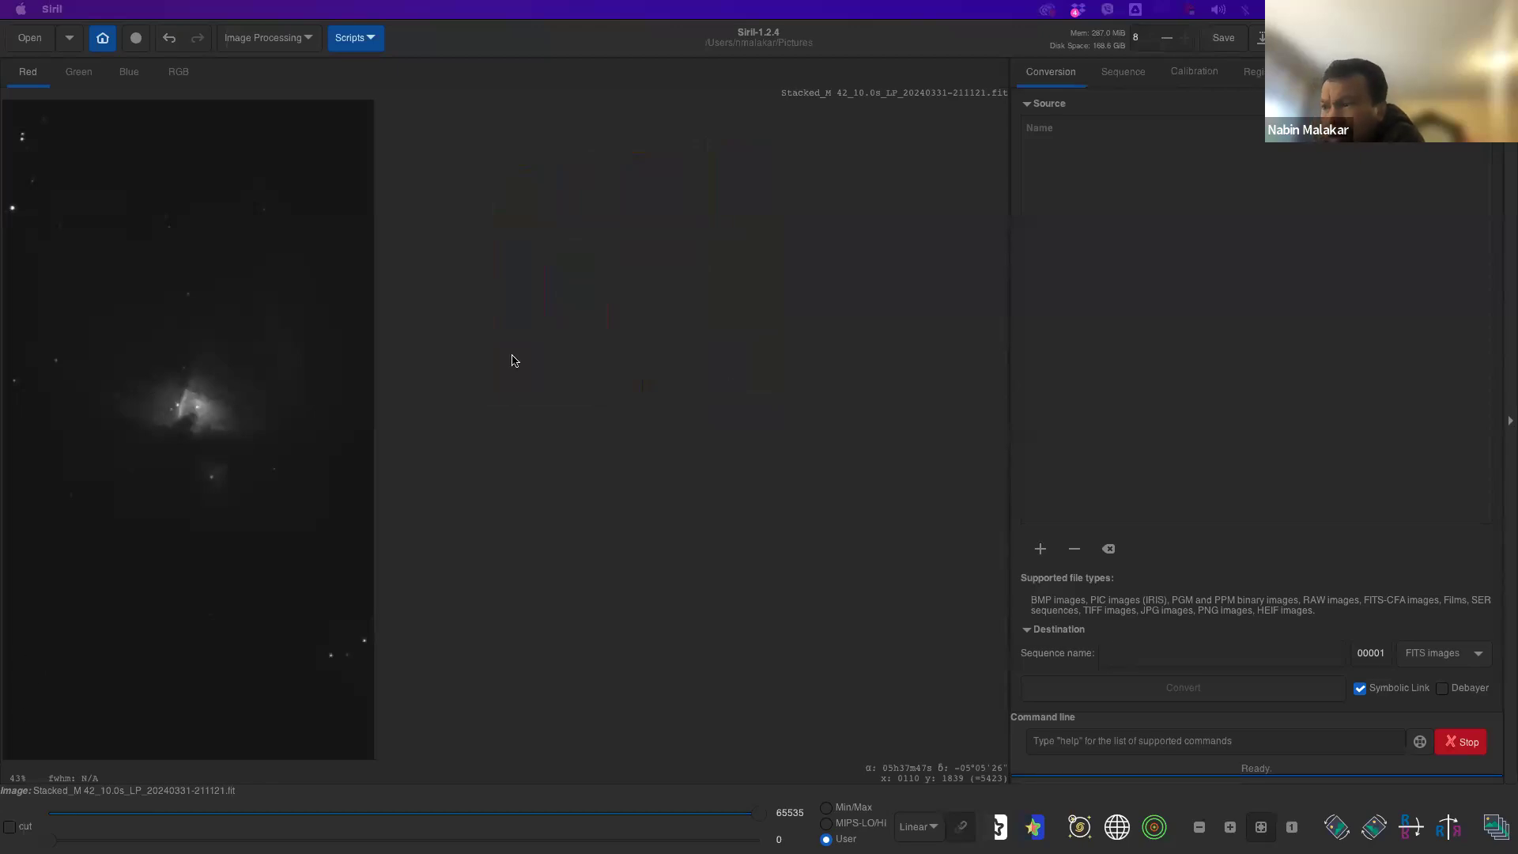
- Compare the nebula's brightness in the red, green and blue channels by switching back and forth between them
click(79, 72)
click(123, 73)
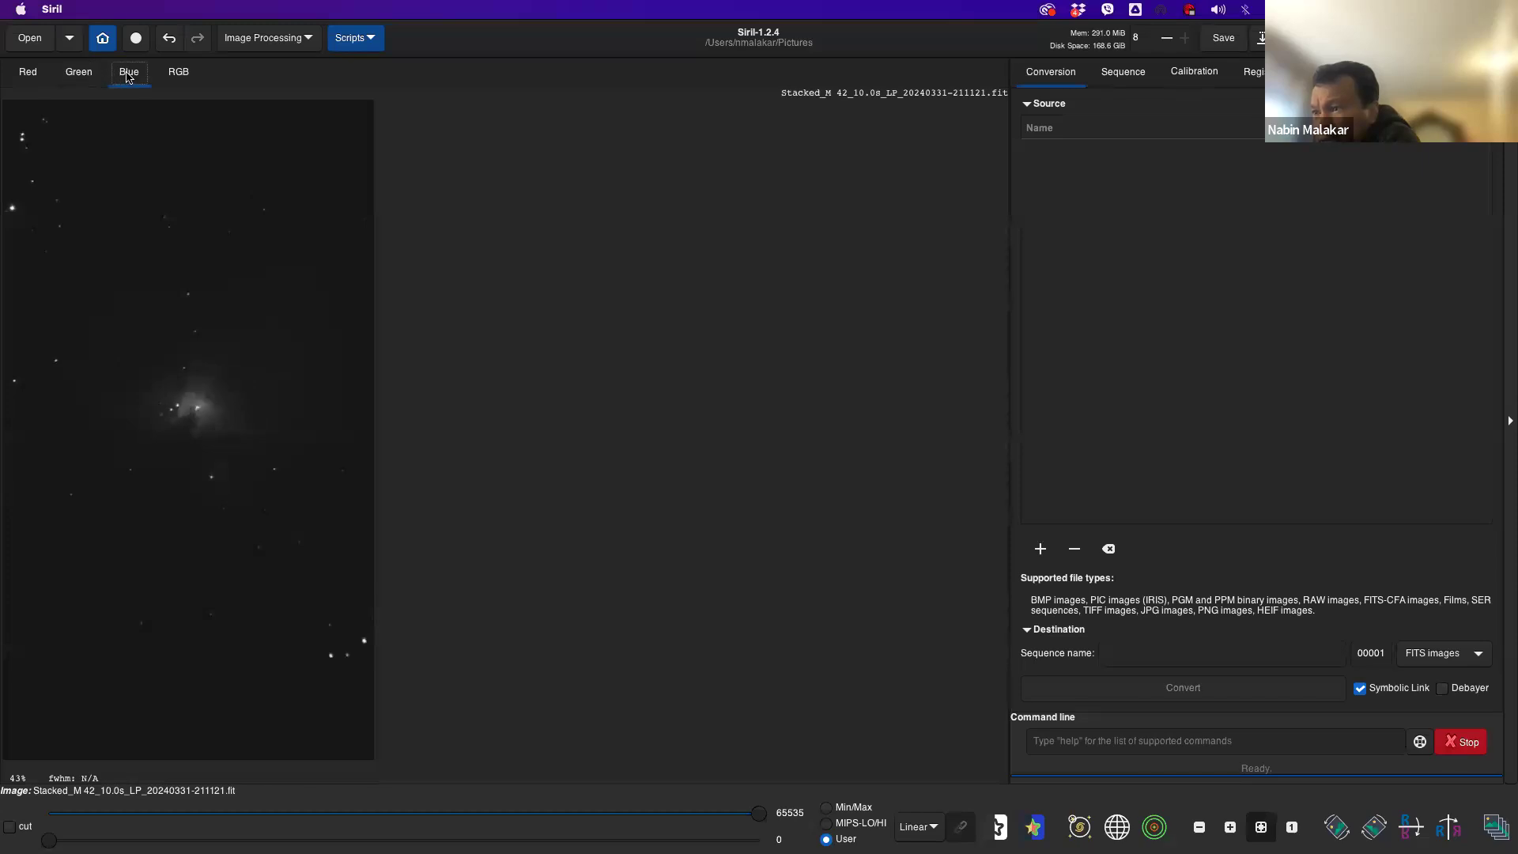
click(86, 75)
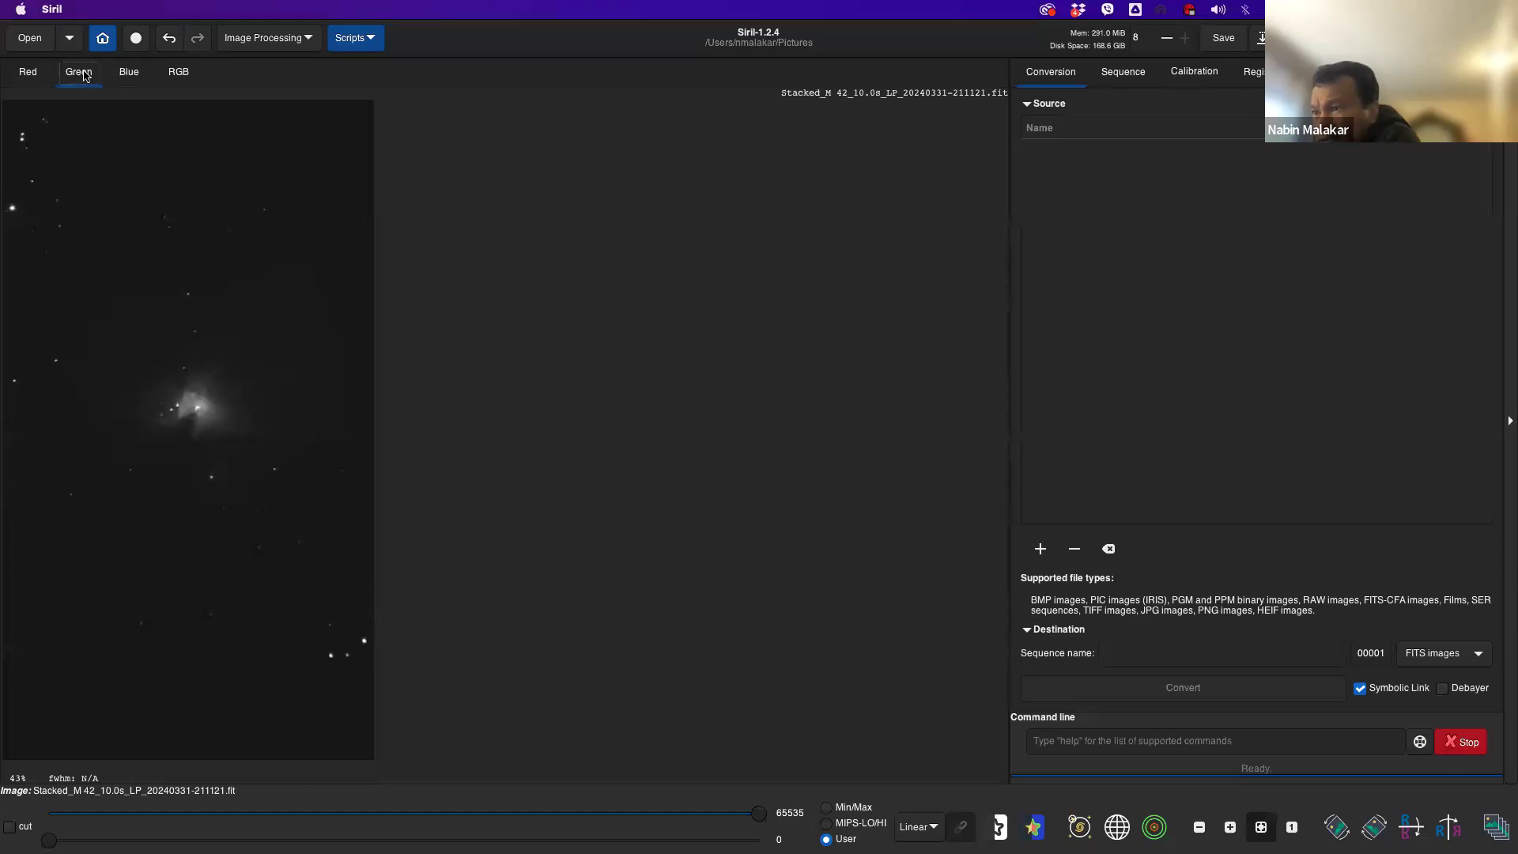
click(34, 79)
click(62, 79)
click(29, 80)
click(78, 79)
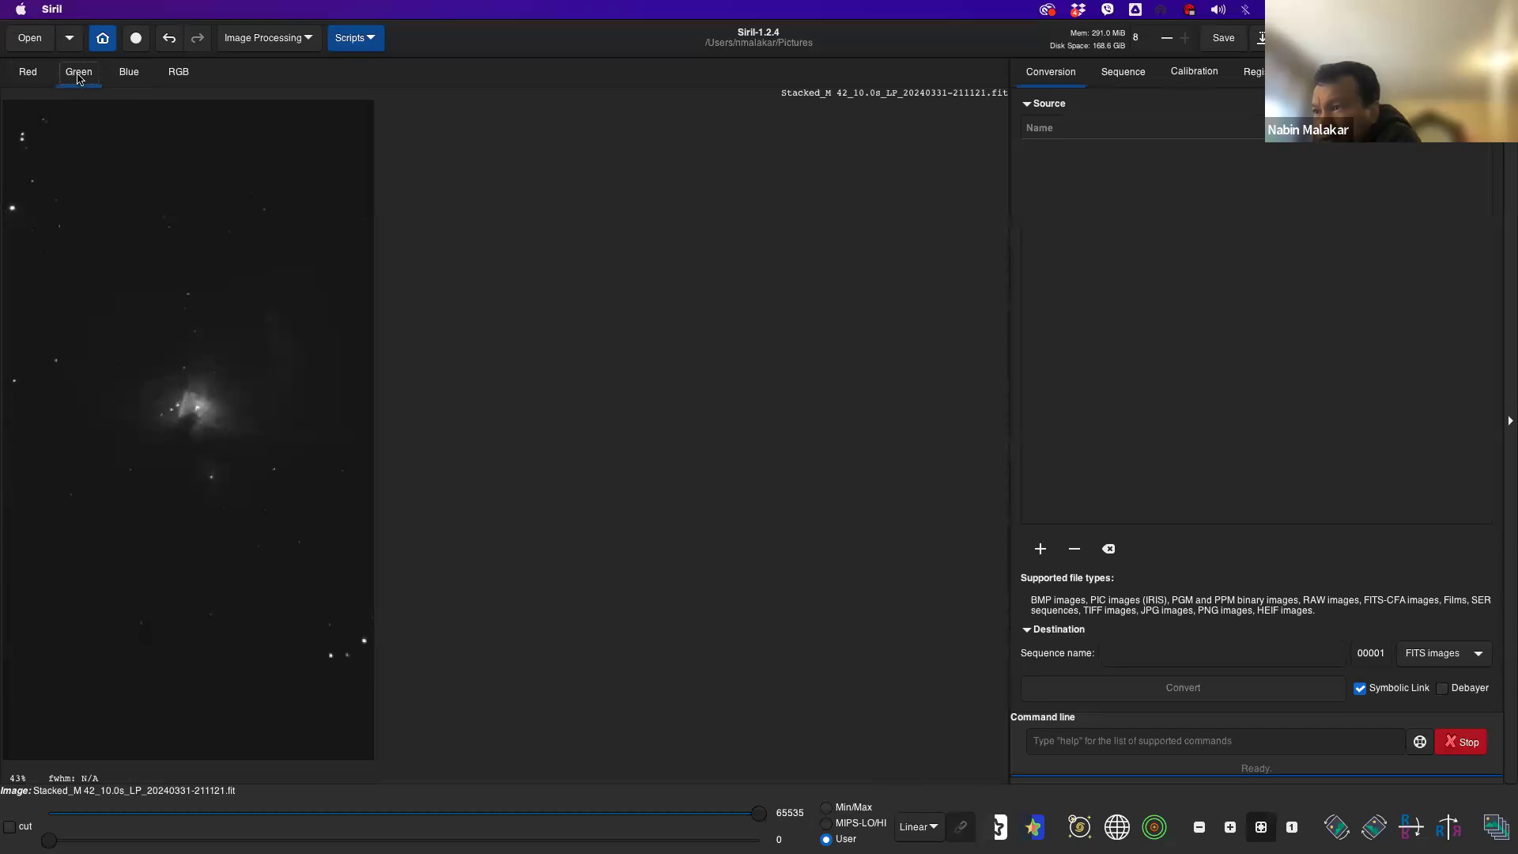
click(122, 75)
click(79, 75)
click(21, 75)
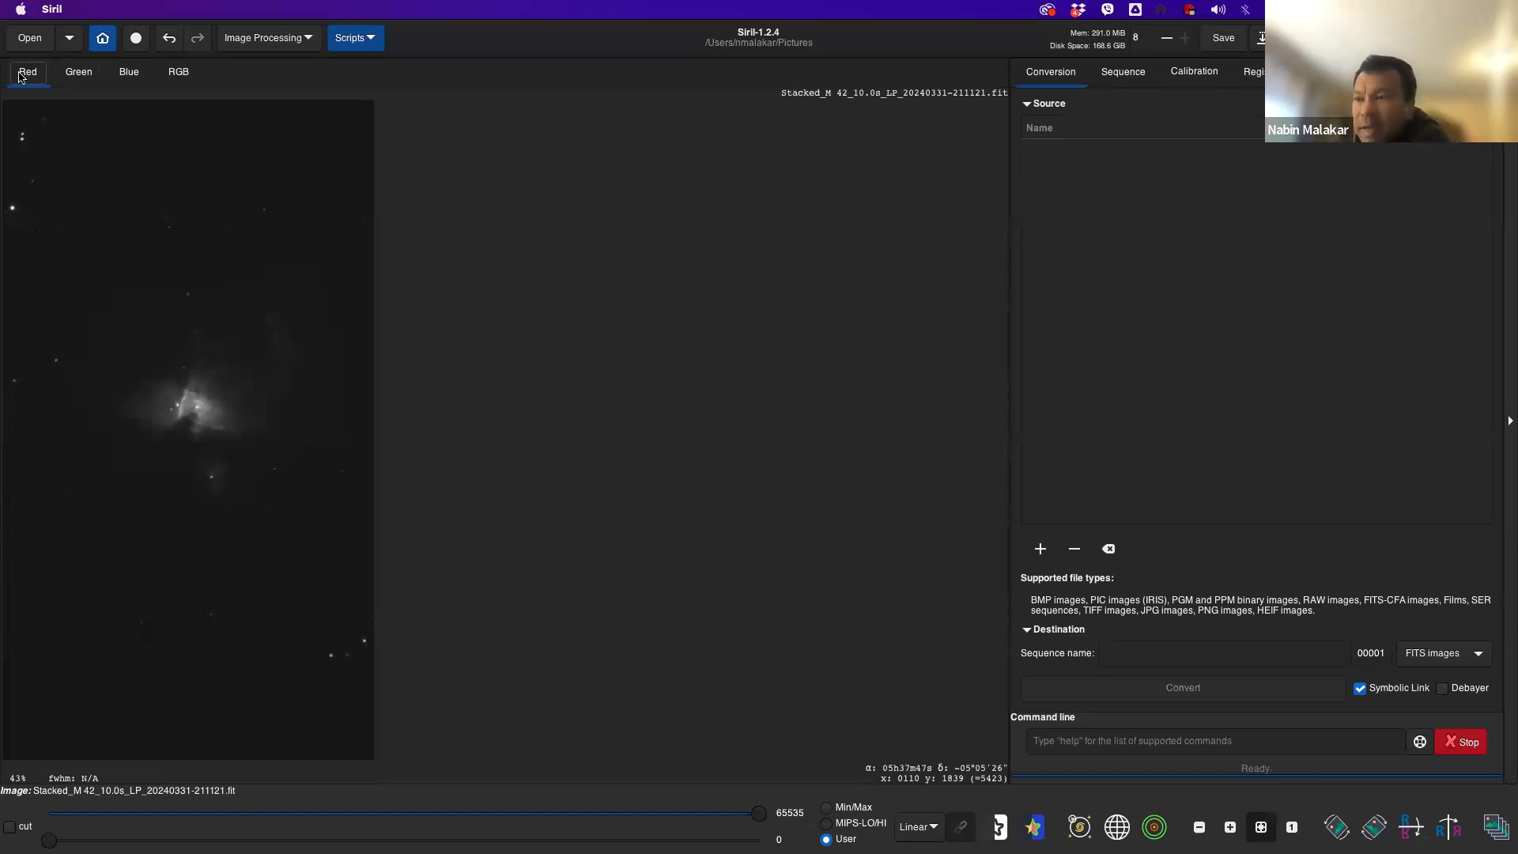
- View the RGB composite, step through the red, green and blue channels once more, and return to the composite
click(176, 76)
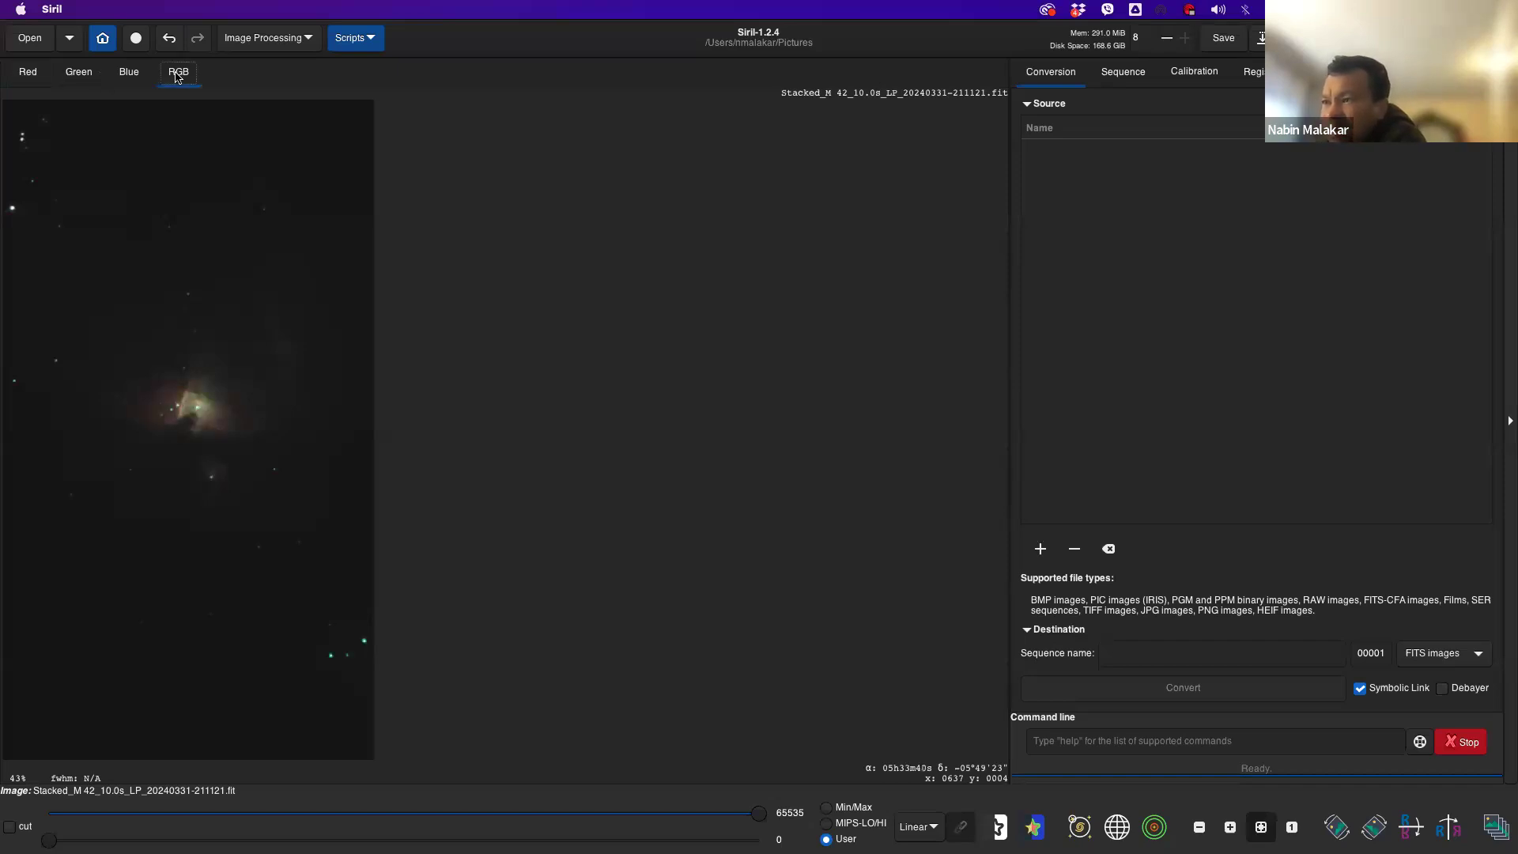
click(35, 79)
click(98, 80)
click(128, 77)
click(179, 77)
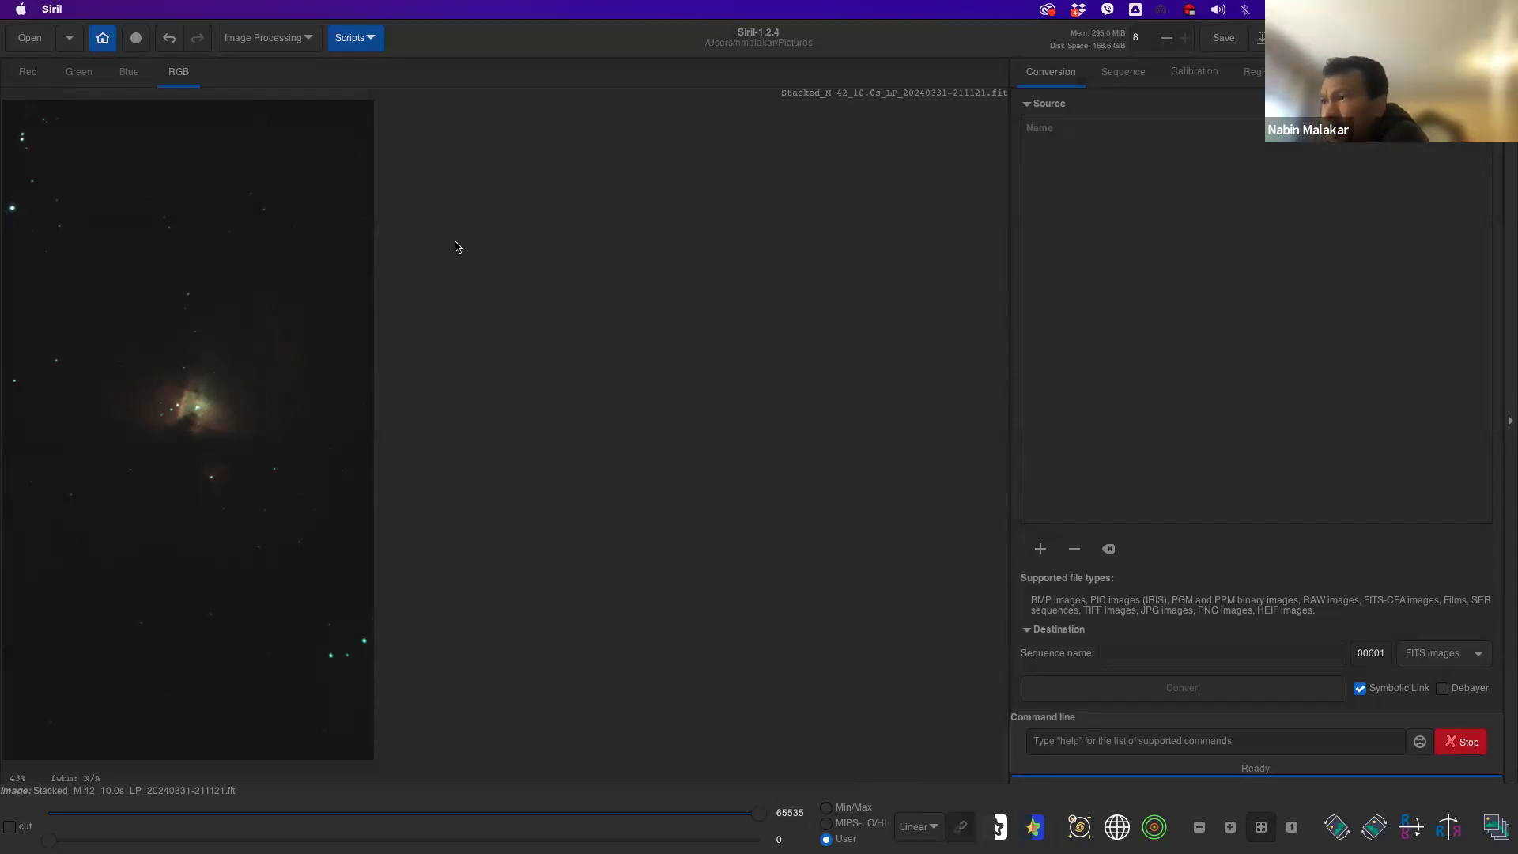
click(467, 36)
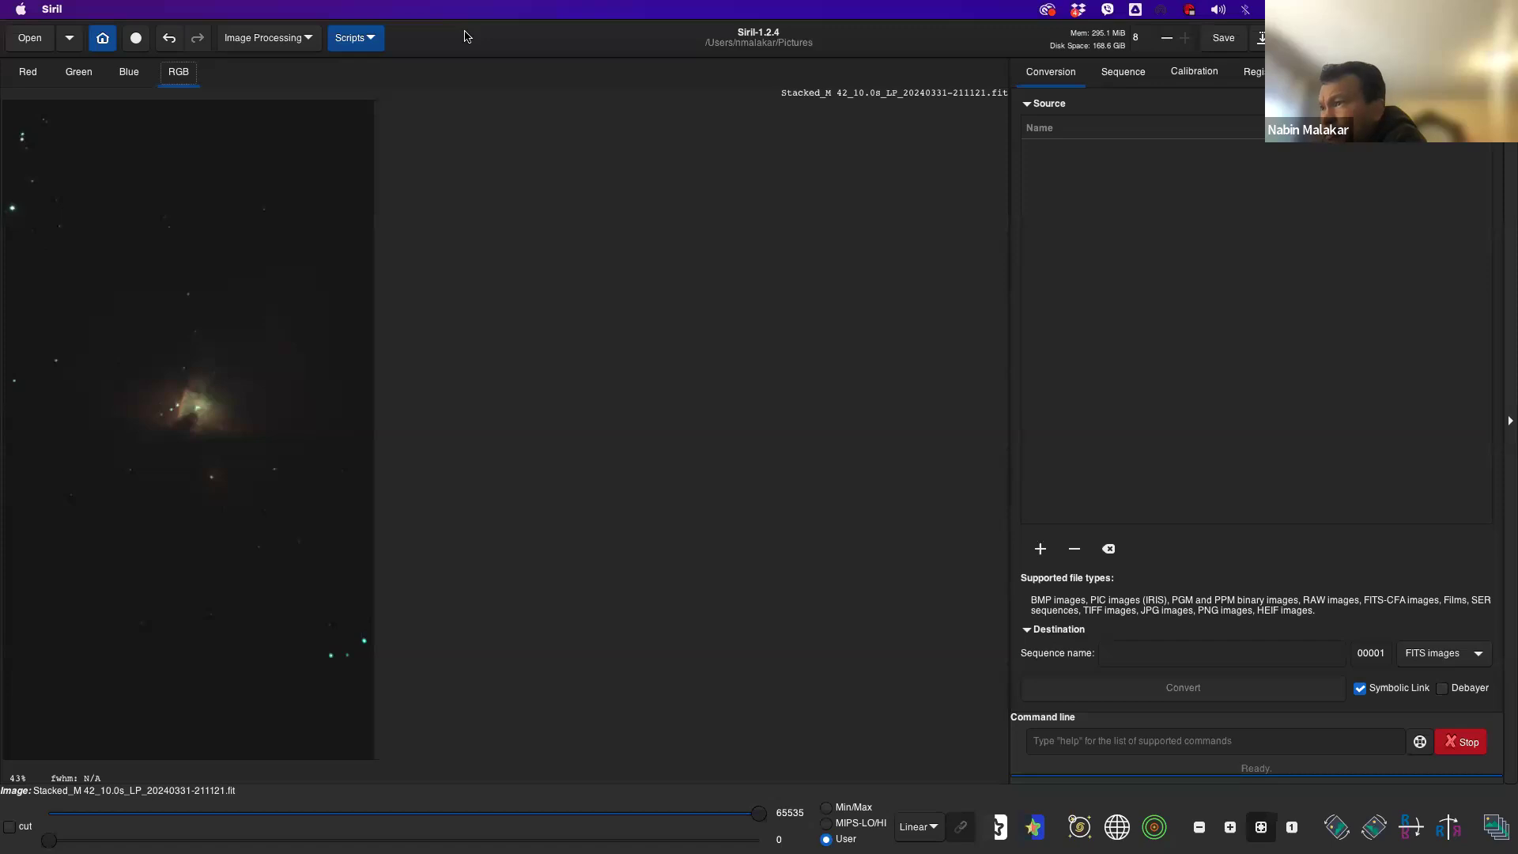
click(365, 39)
click(365, 40)
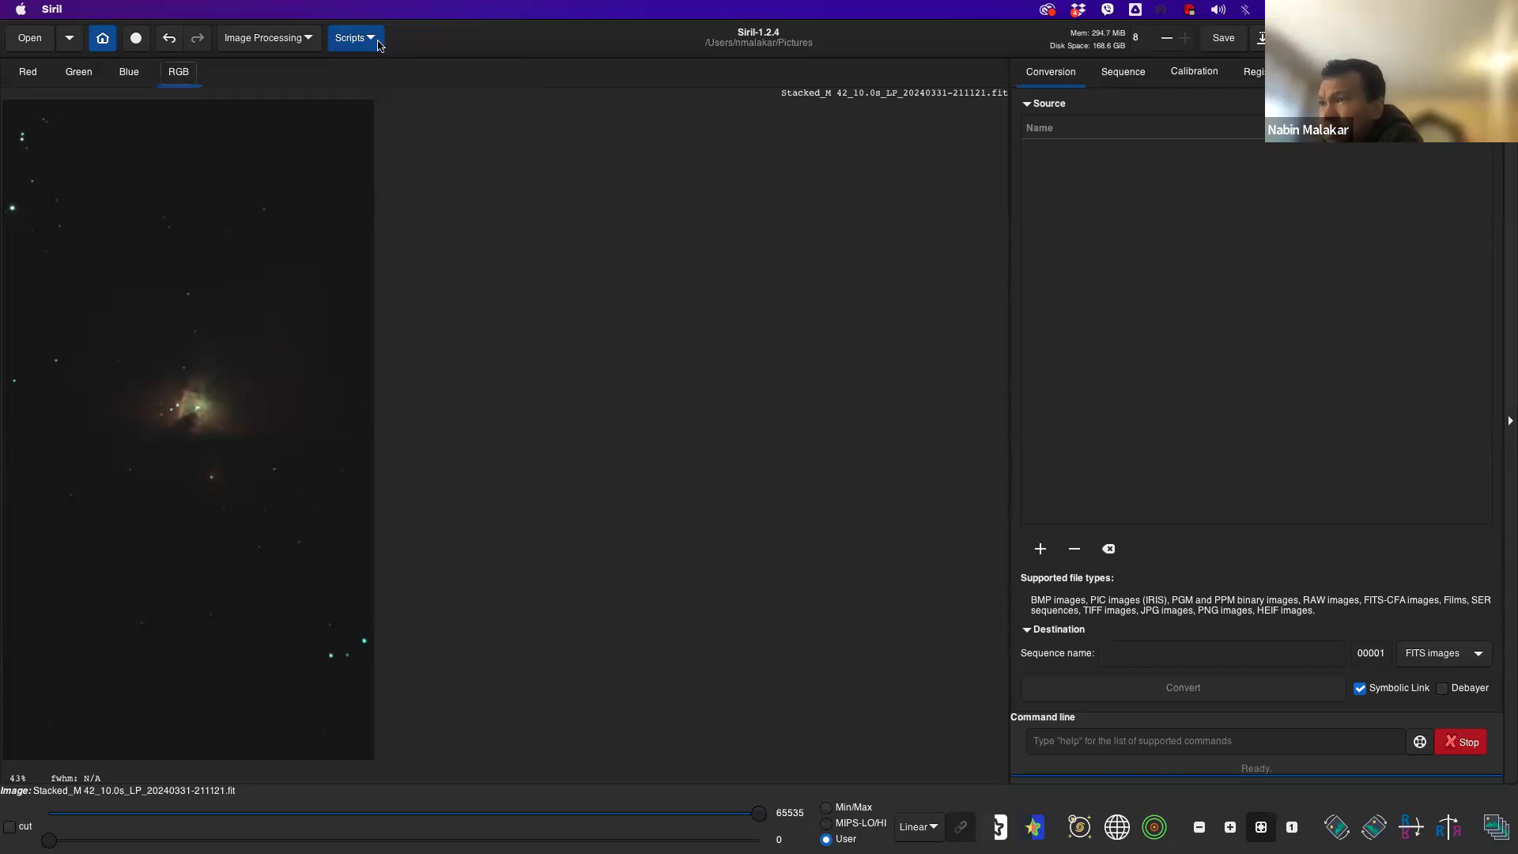
- Open the Histogram Transformation for the M 42 image and enlarge its window to full screen
click(289, 42)
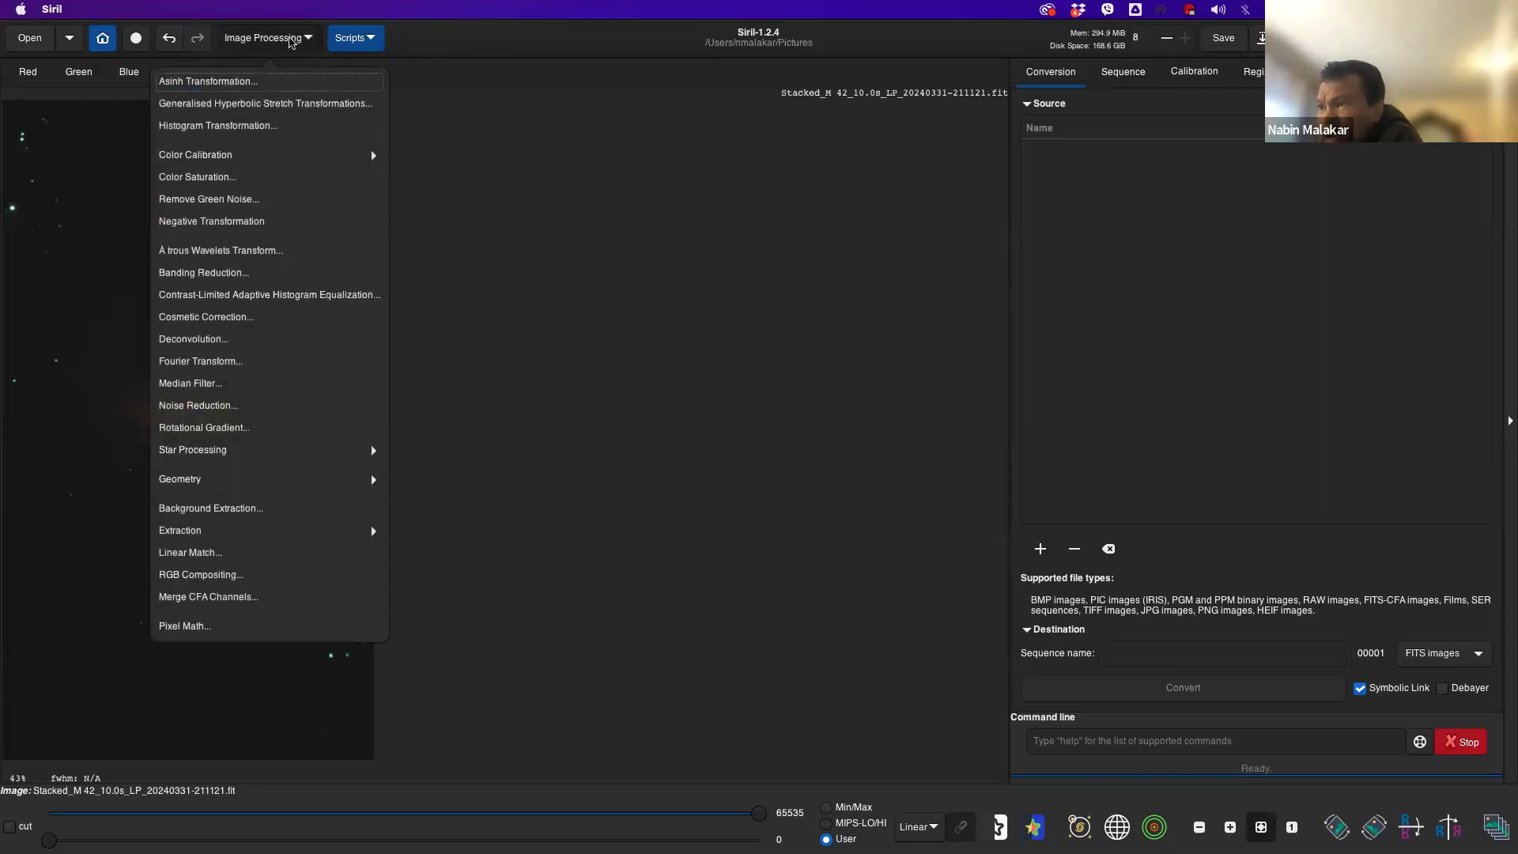
click(241, 128)
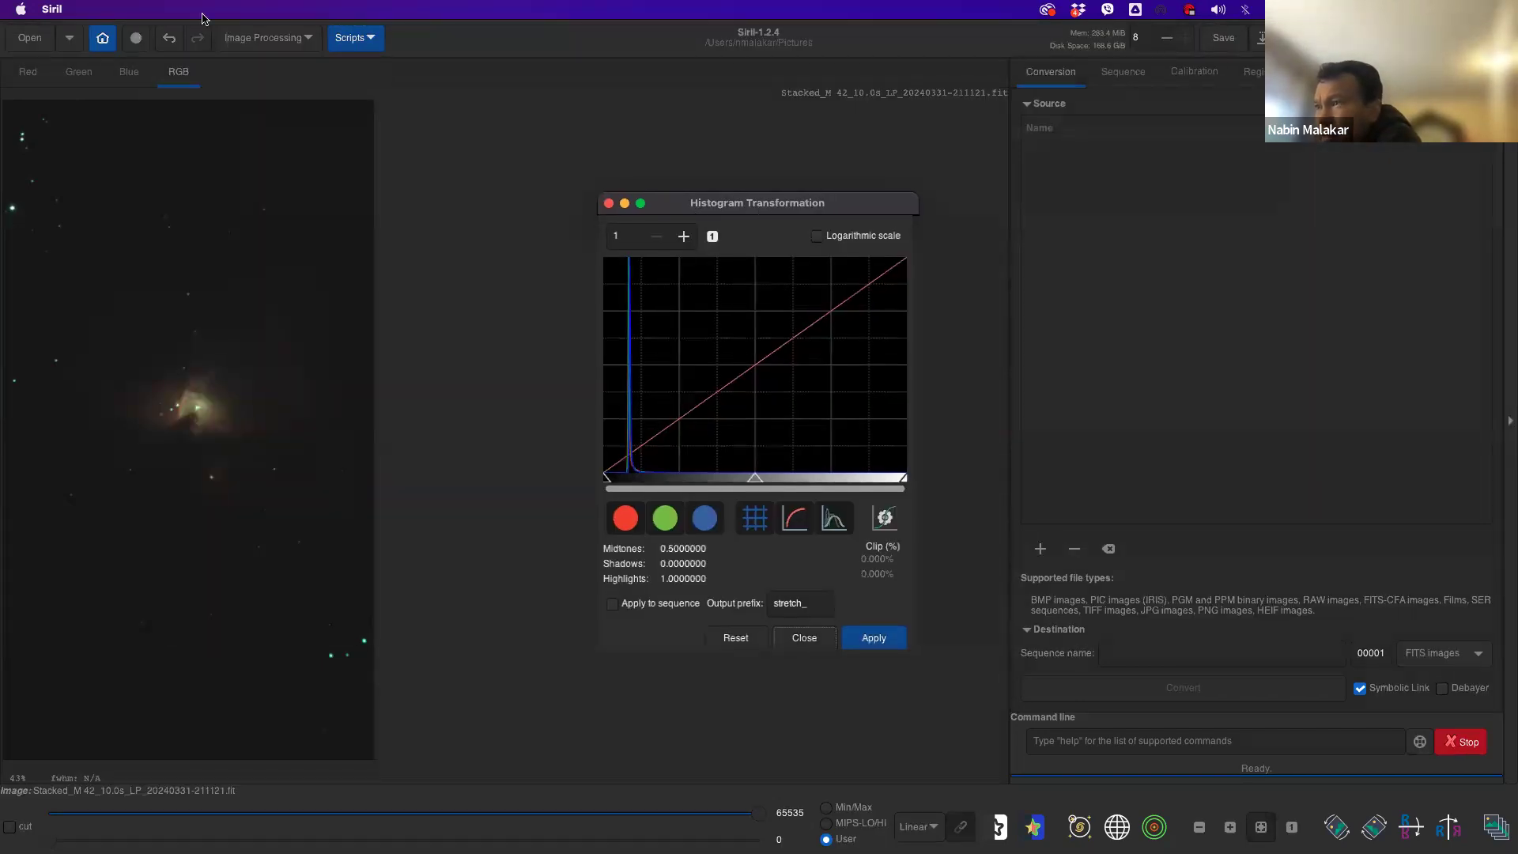
click(267, 42)
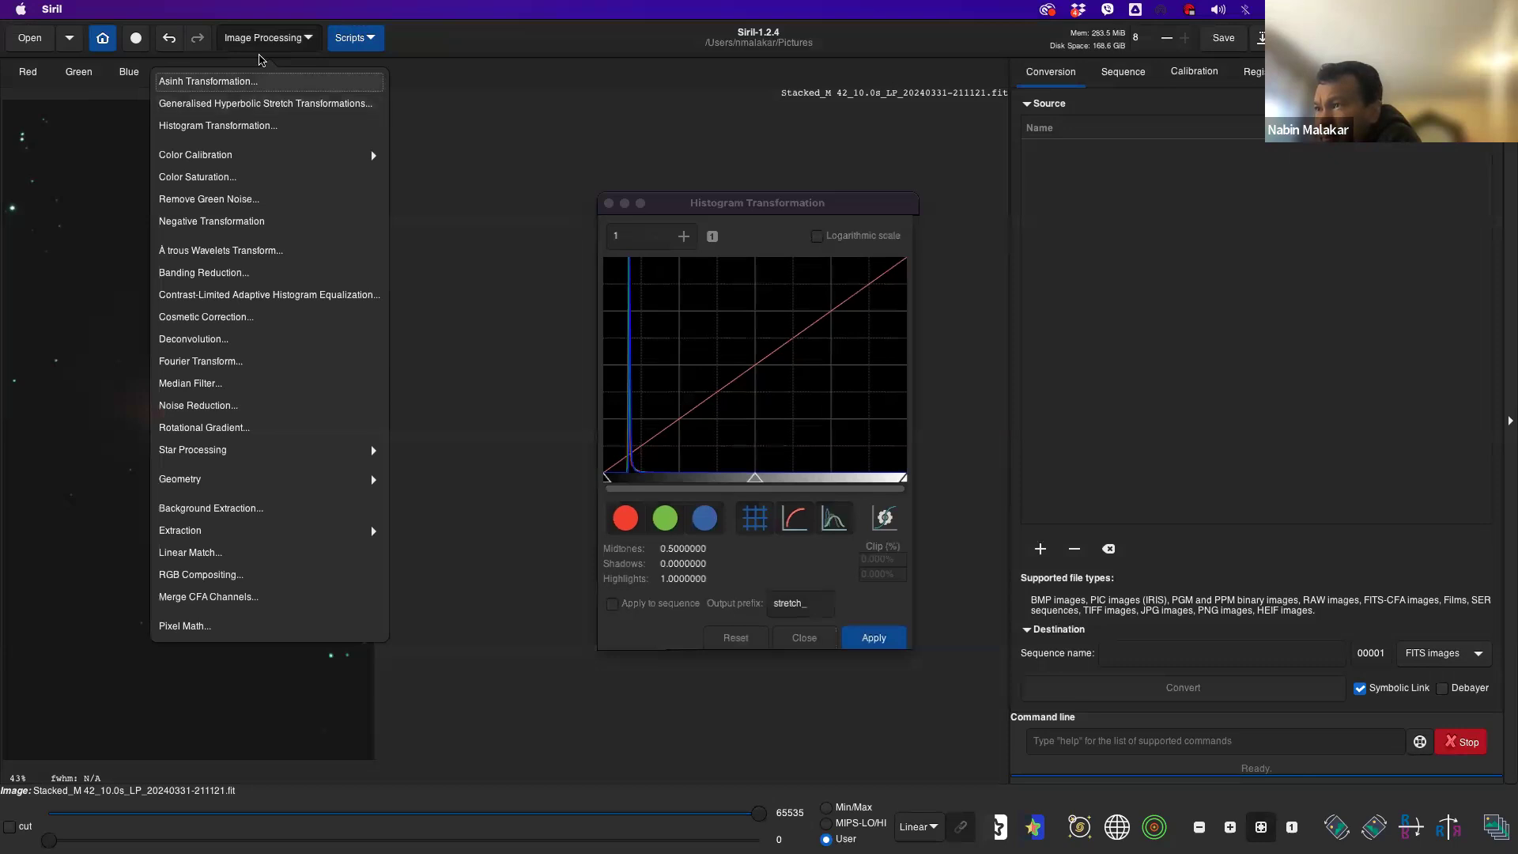
click(285, 47)
drag(755, 206, 657, 127)
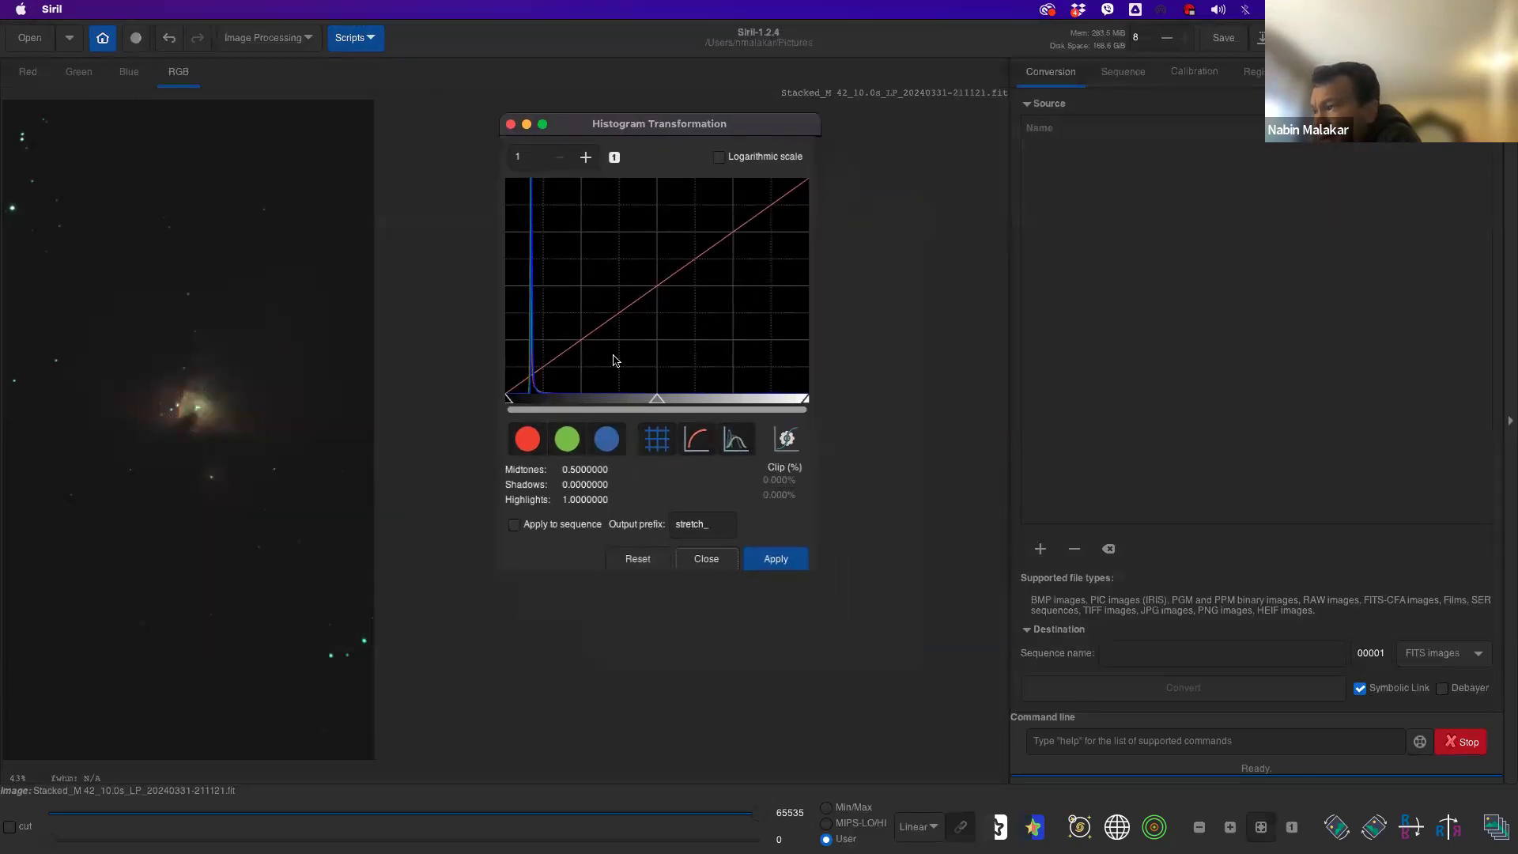
click(798, 561)
click(543, 124)
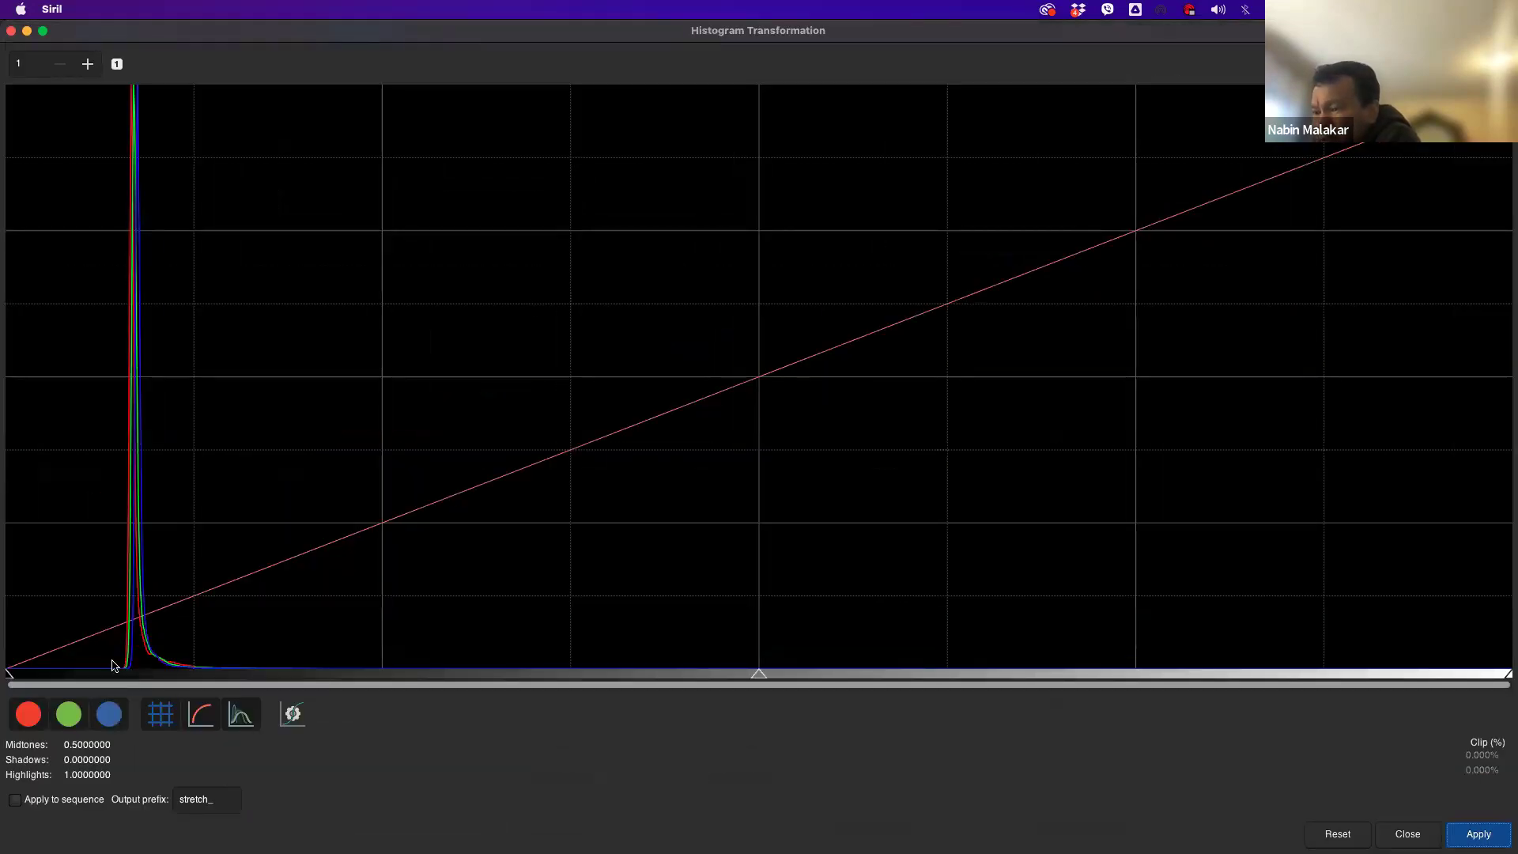
- Compare the red, green and blue histogram curves by toggling each channel off and on, leaving all three enabled
click(29, 717)
click(68, 716)
click(101, 720)
click(69, 715)
click(32, 718)
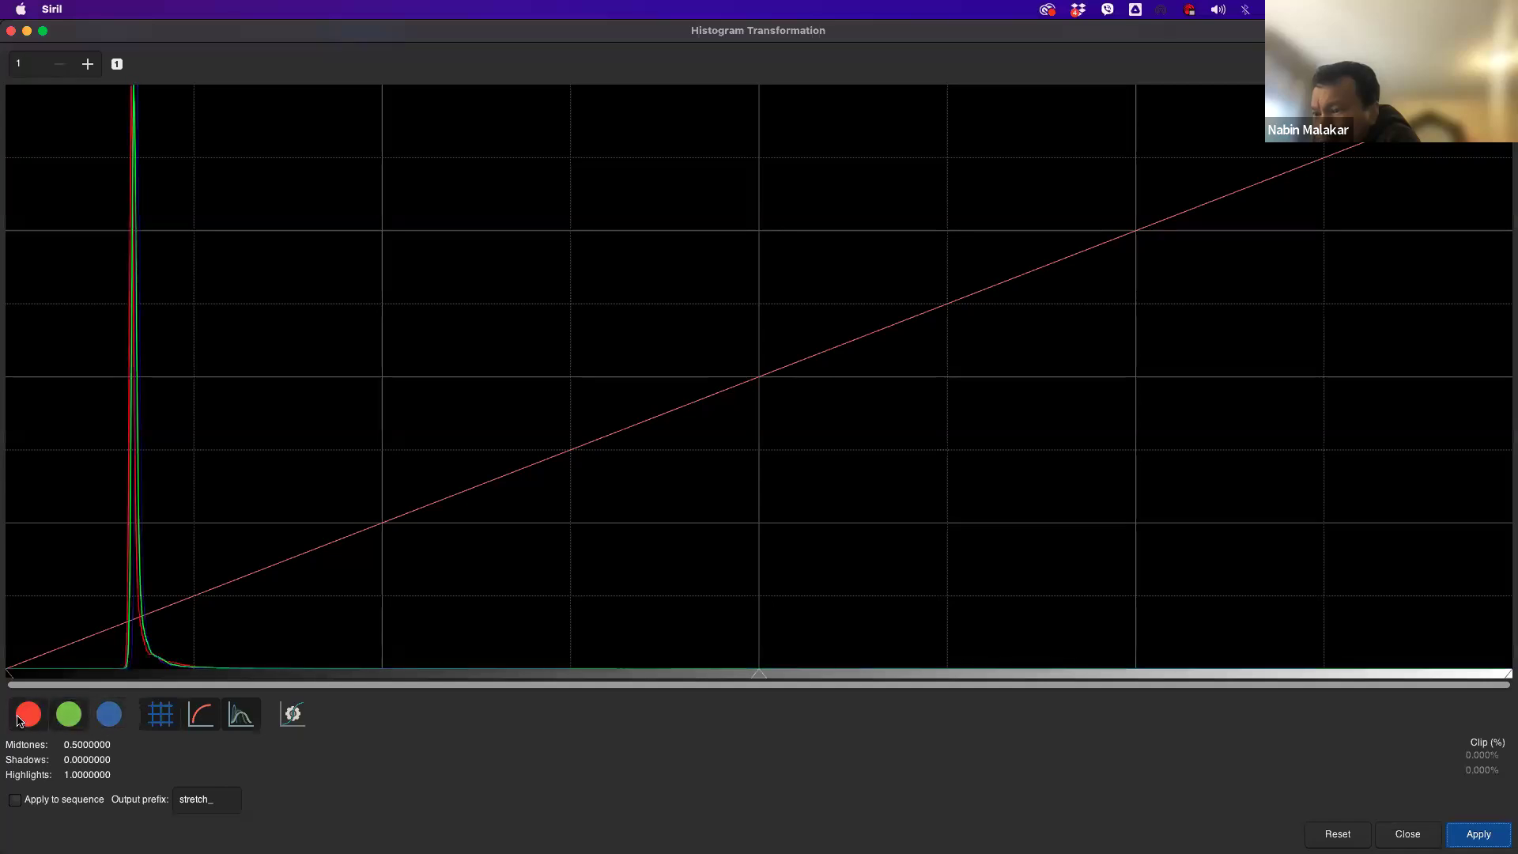
click(30, 716)
click(69, 715)
click(109, 716)
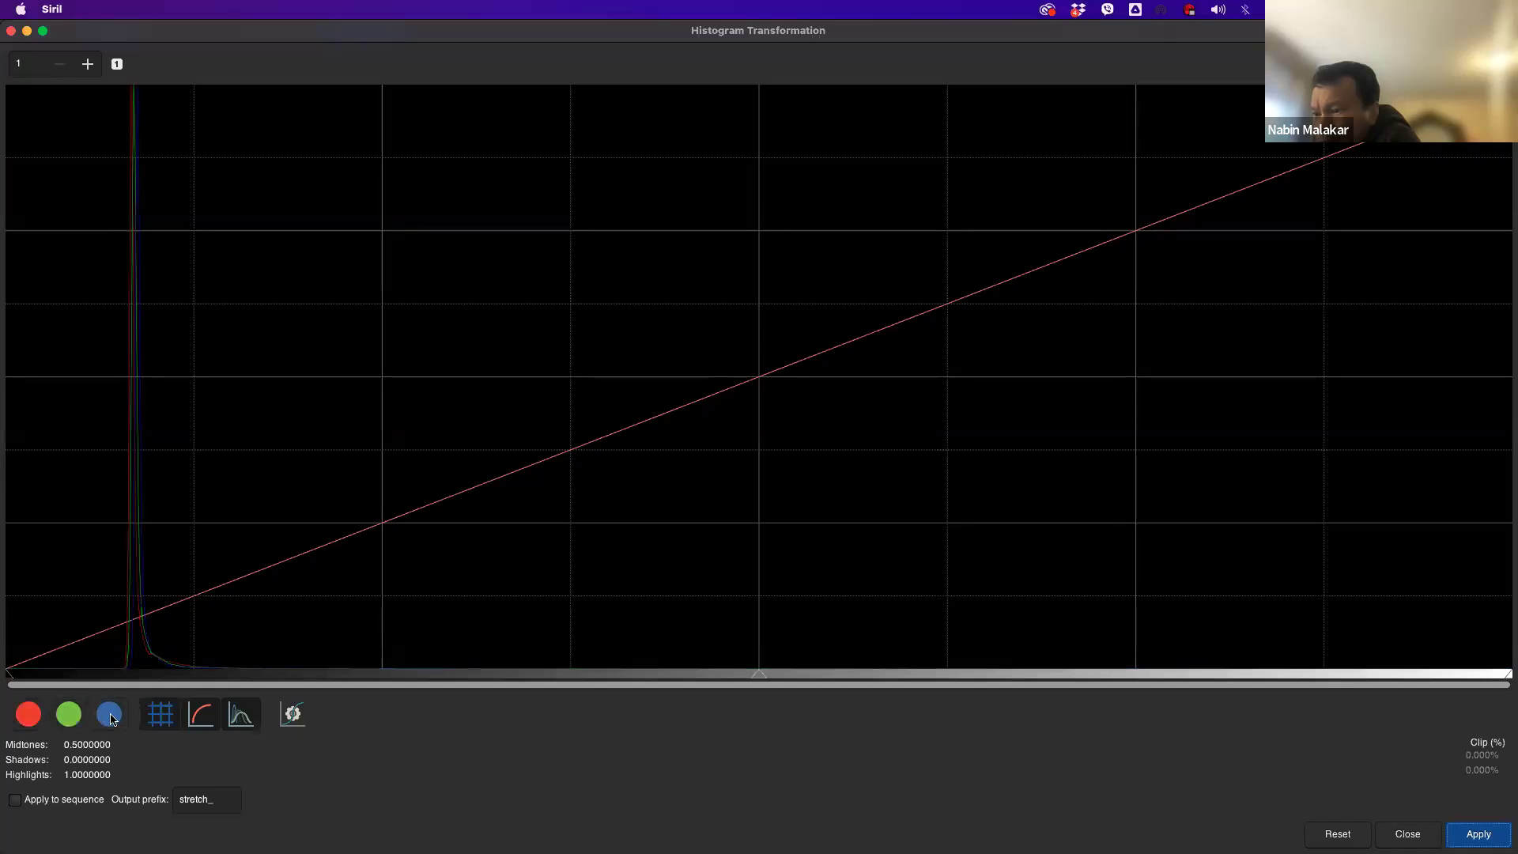
click(110, 718)
click(111, 718)
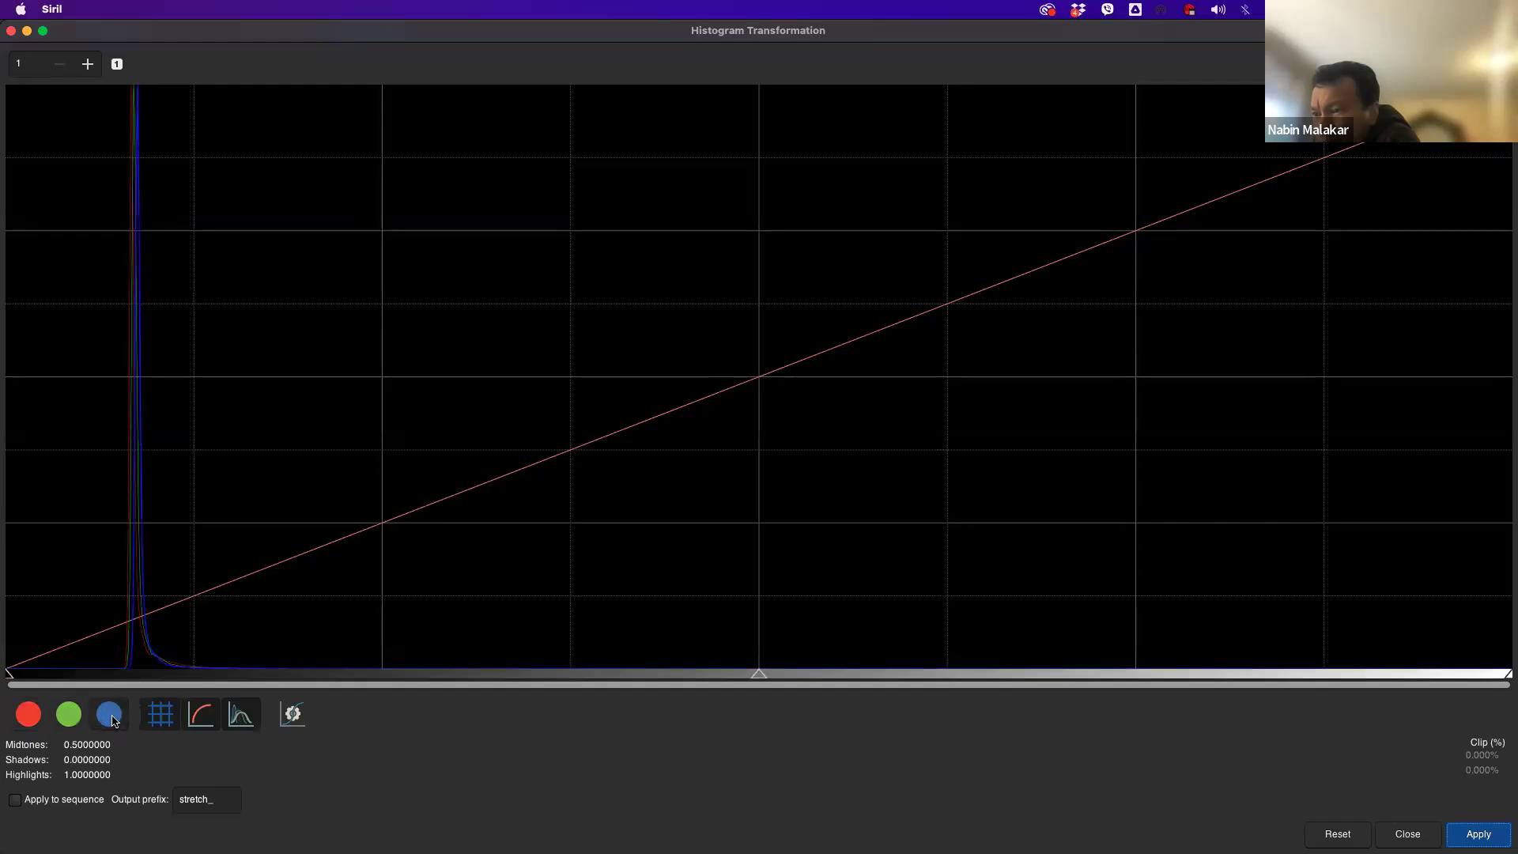
click(71, 716)
click(79, 720)
click(29, 715)
click(72, 720)
click(111, 718)
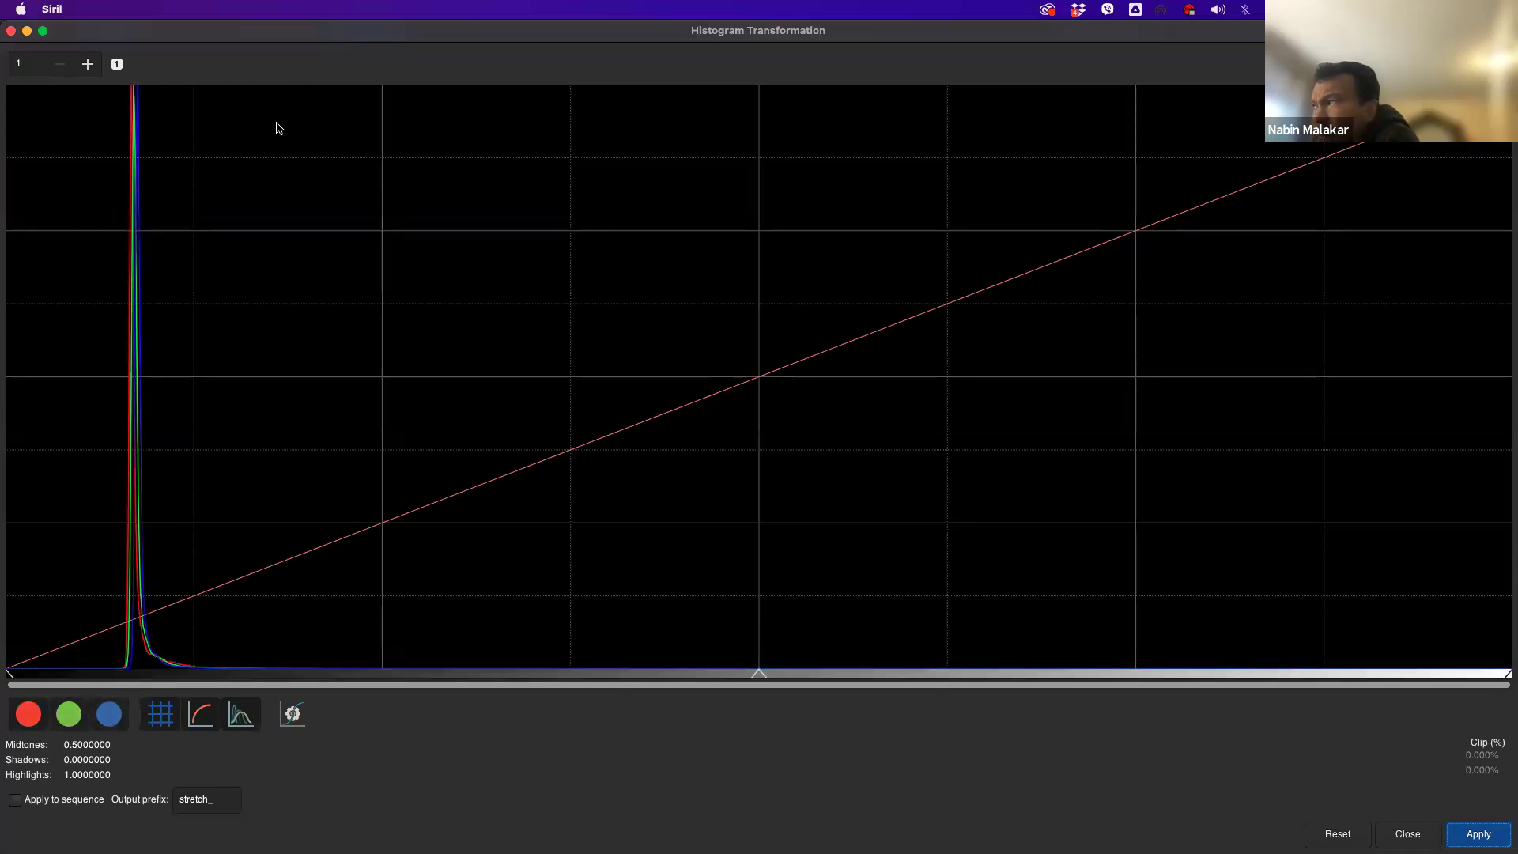
- Preview the automatic histogram stretch in the restored smaller window, then abandon it and undo the image's earlier stretch
double_click(458, 34)
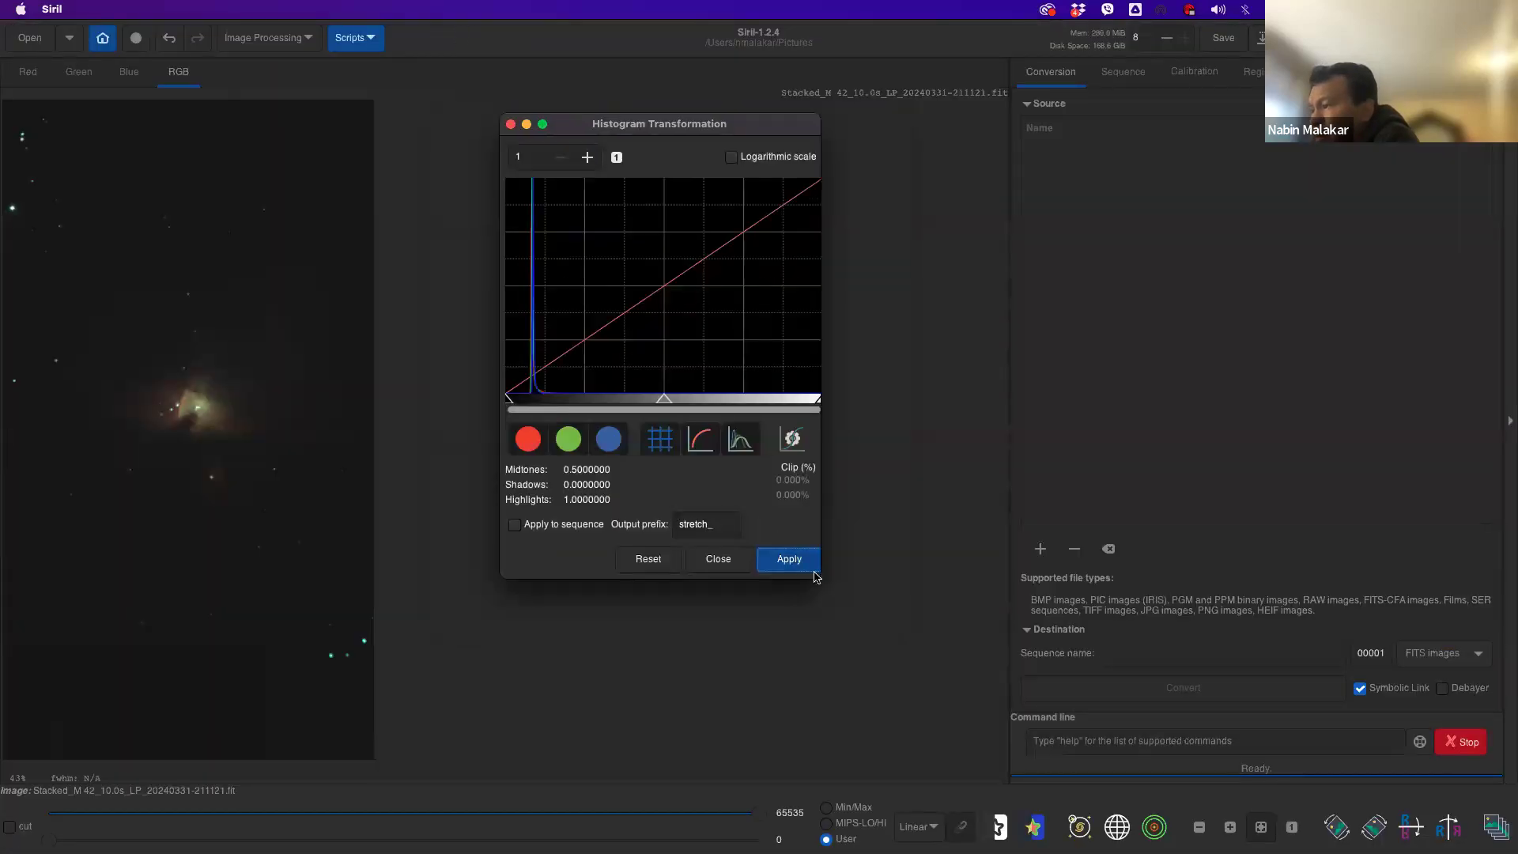
click(795, 441)
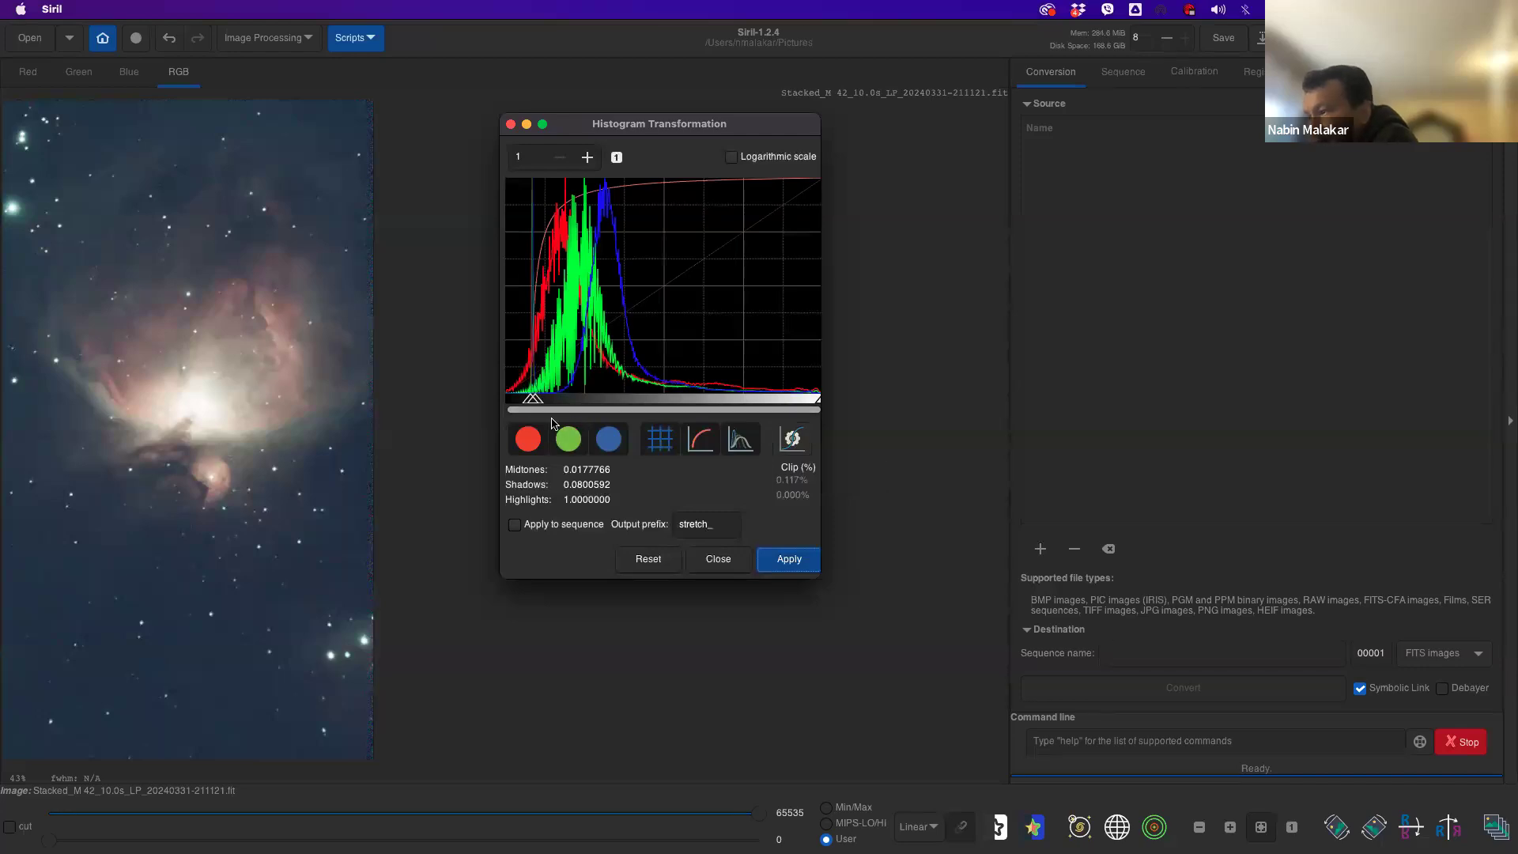
click(170, 38)
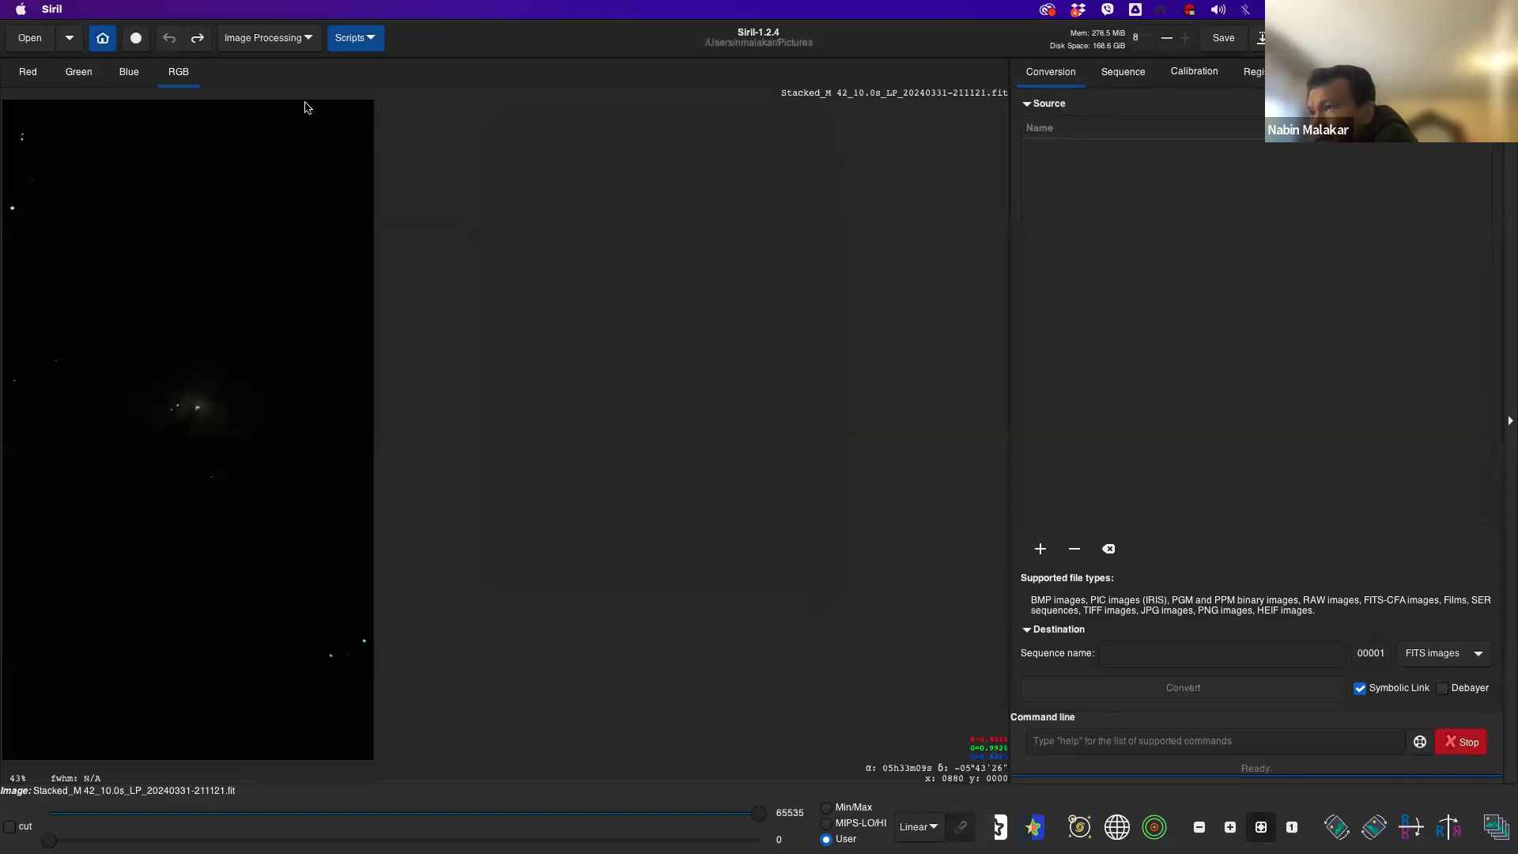
- Apply an Asinh transformation to the unstretched image with a stretch factor of about 40.7
click(290, 43)
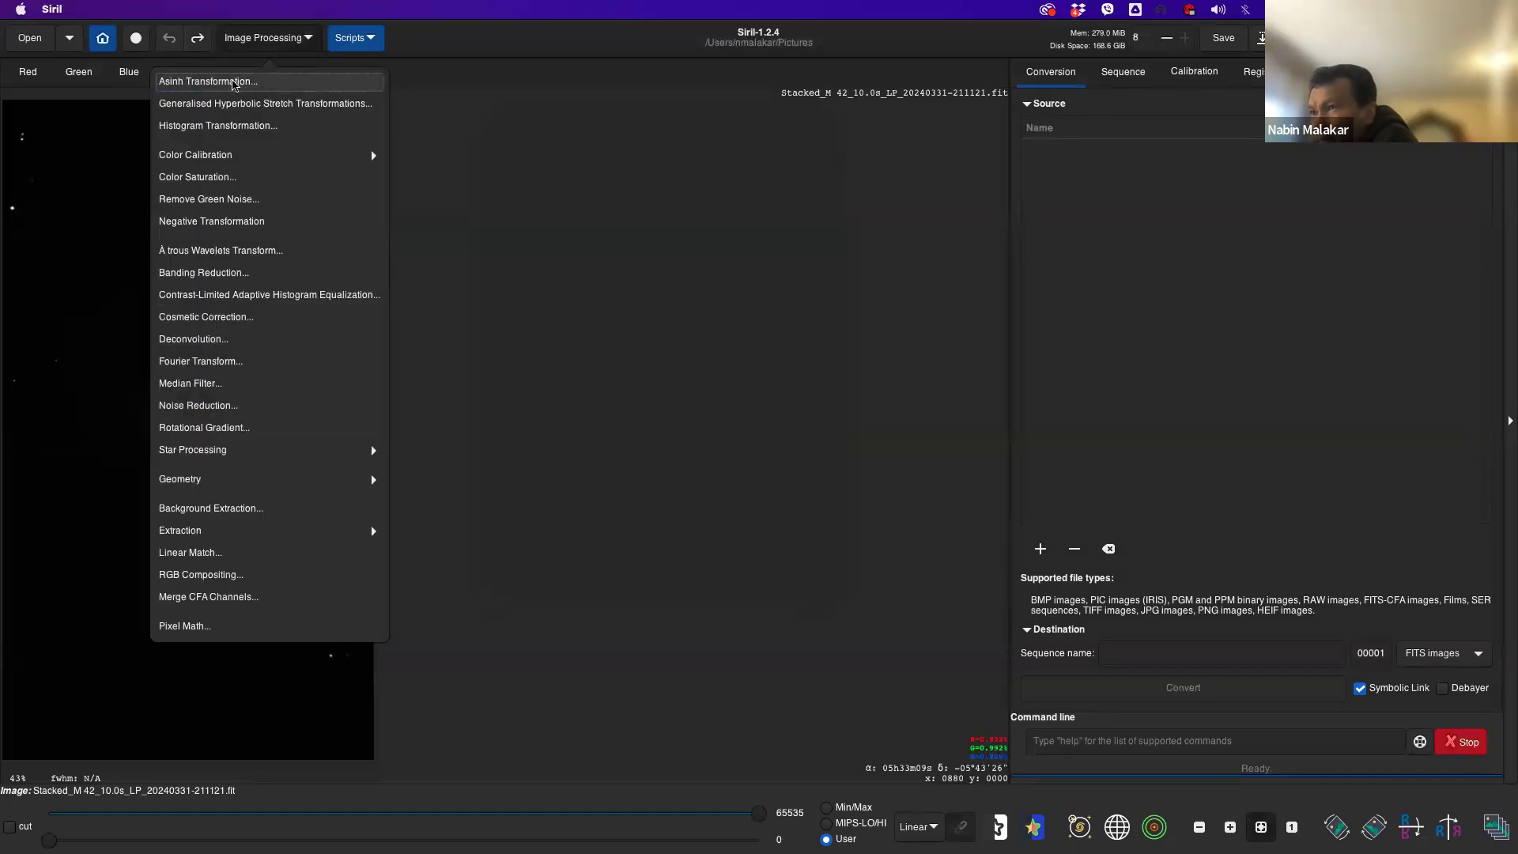
click(229, 81)
drag(619, 383, 624, 382)
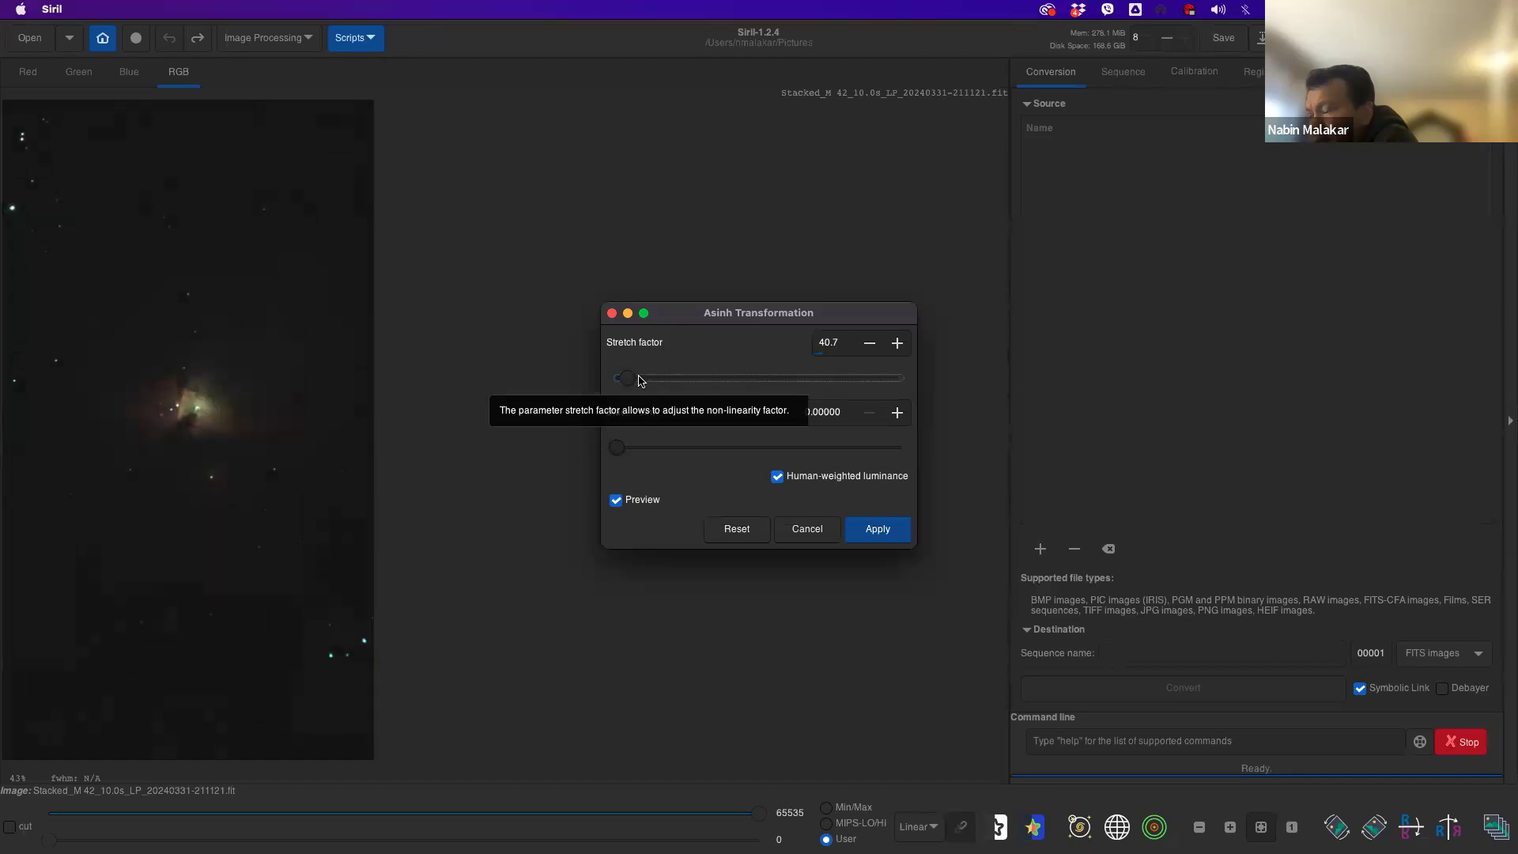
click(877, 528)
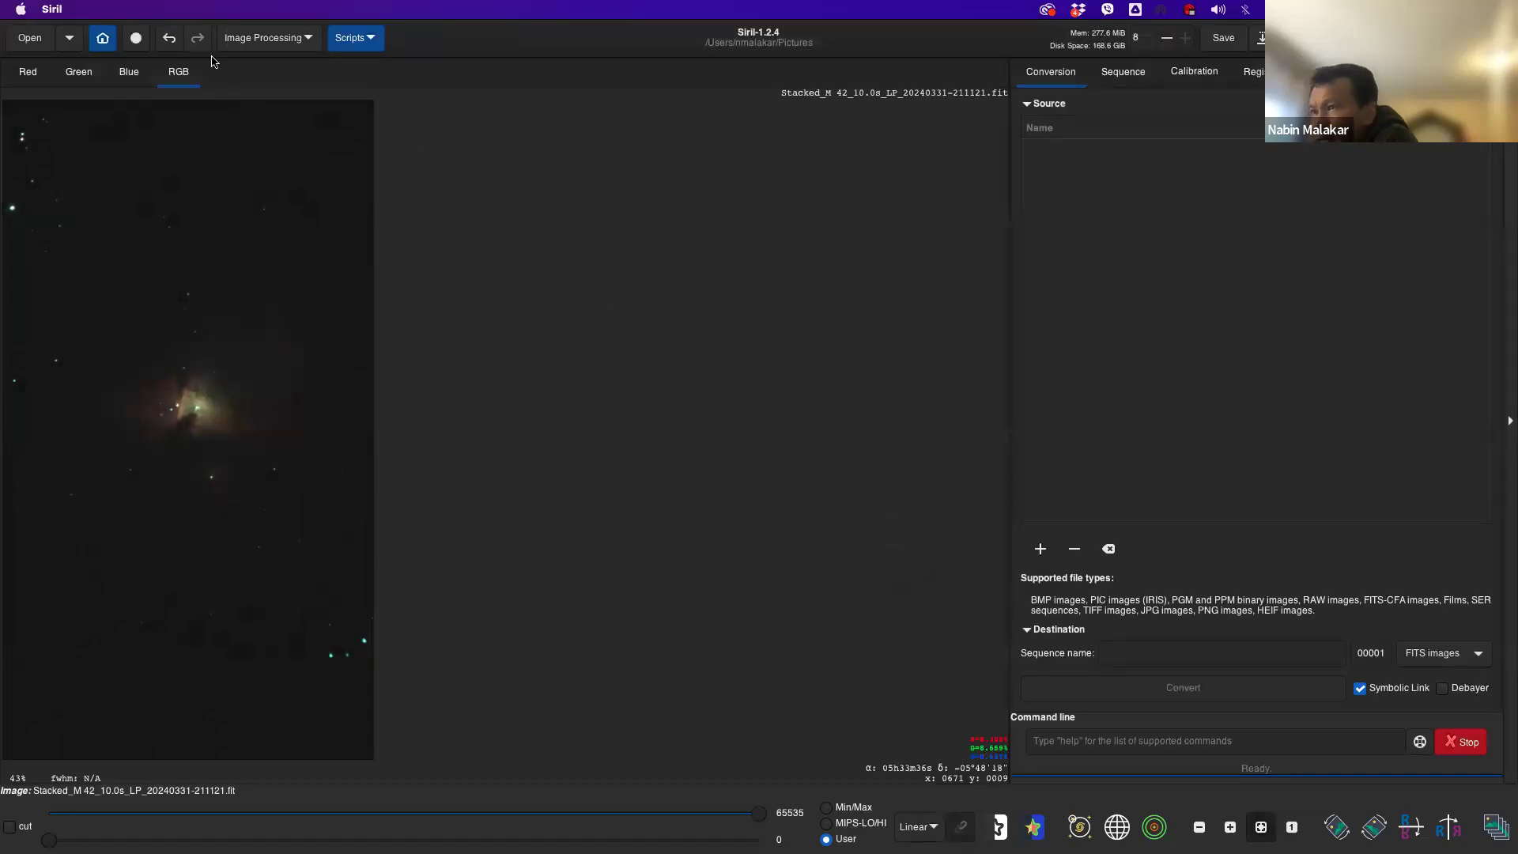
- Reopen the Histogram Transformation, run its automatic stretch, and return the enlarged window to normal size beside the image
click(230, 39)
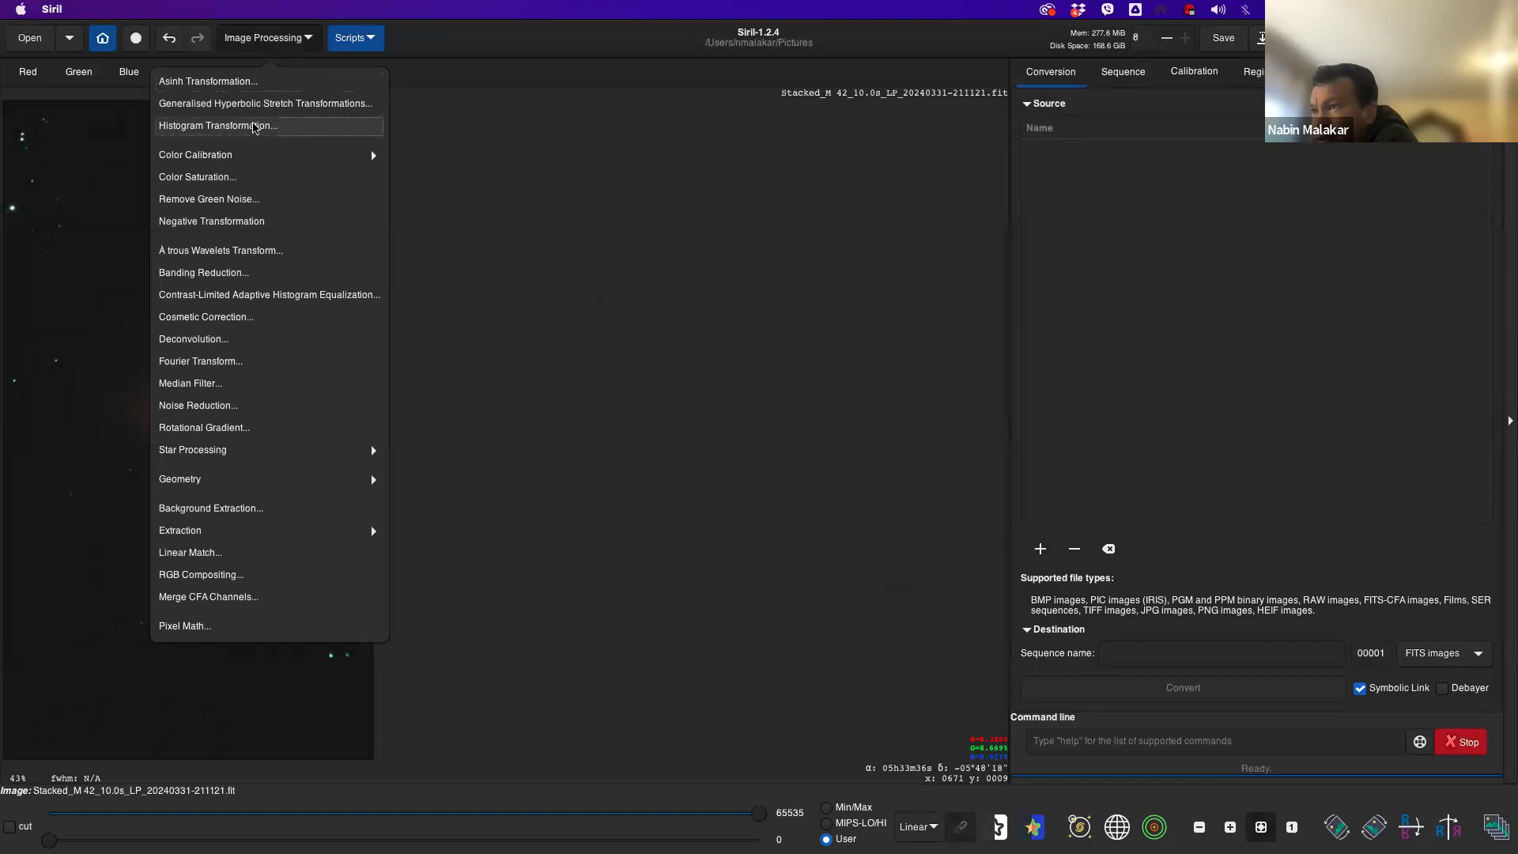
click(256, 125)
click(543, 124)
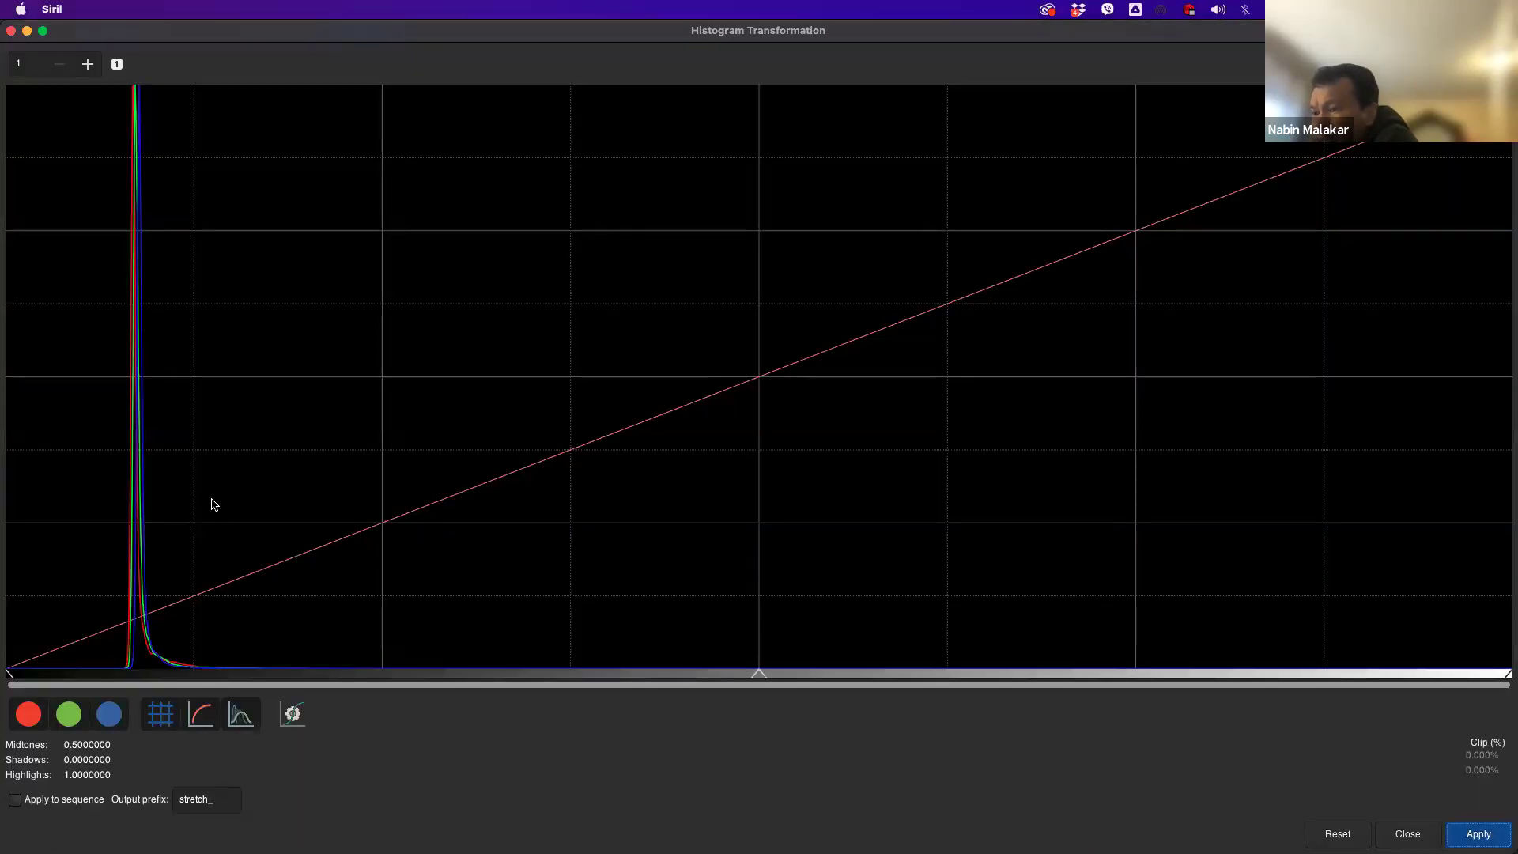
click(292, 715)
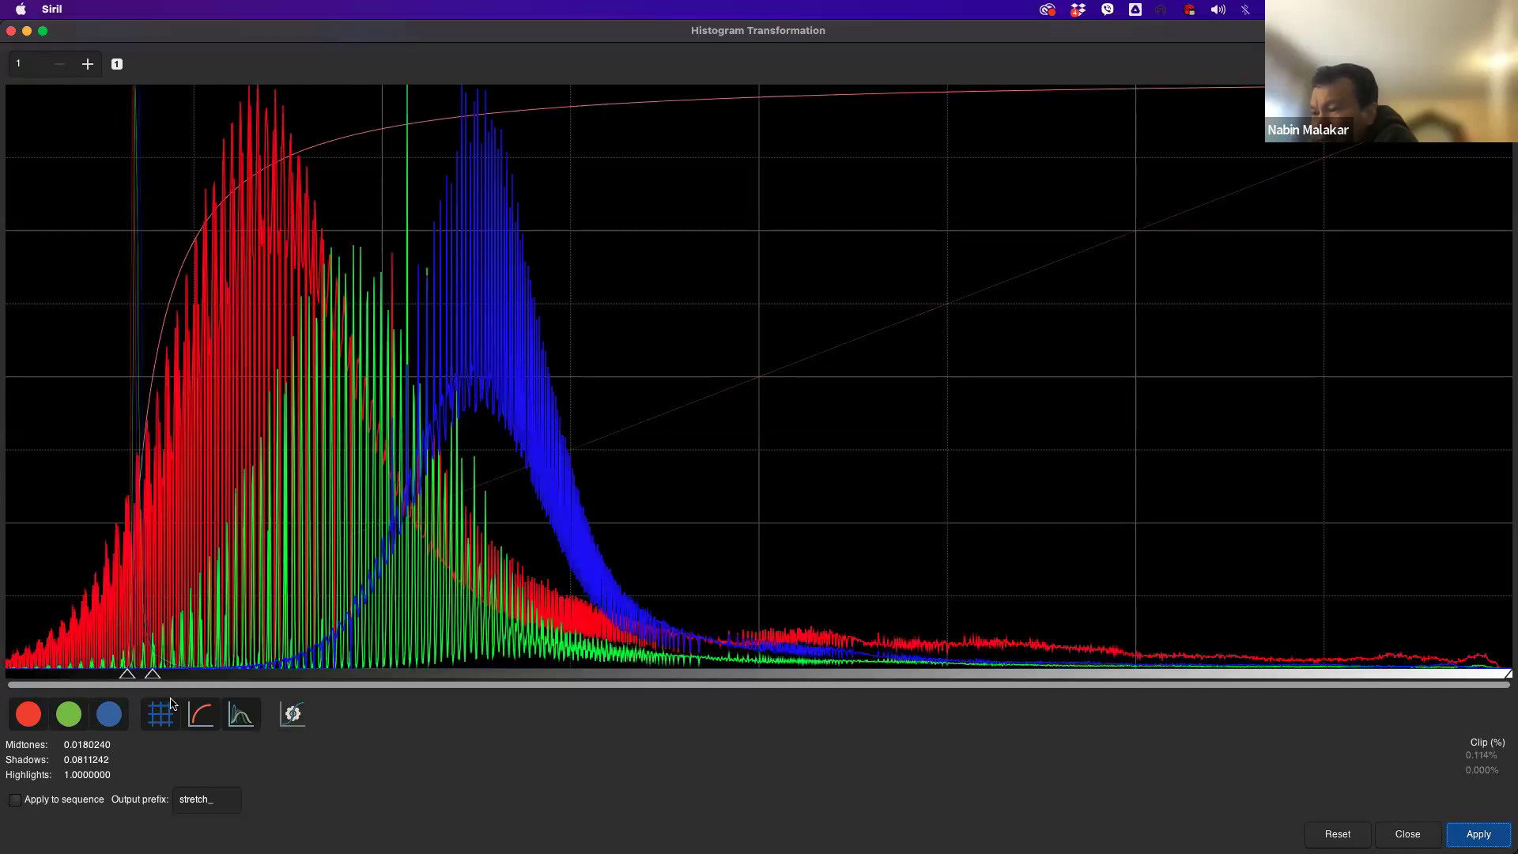
double_click(243, 34)
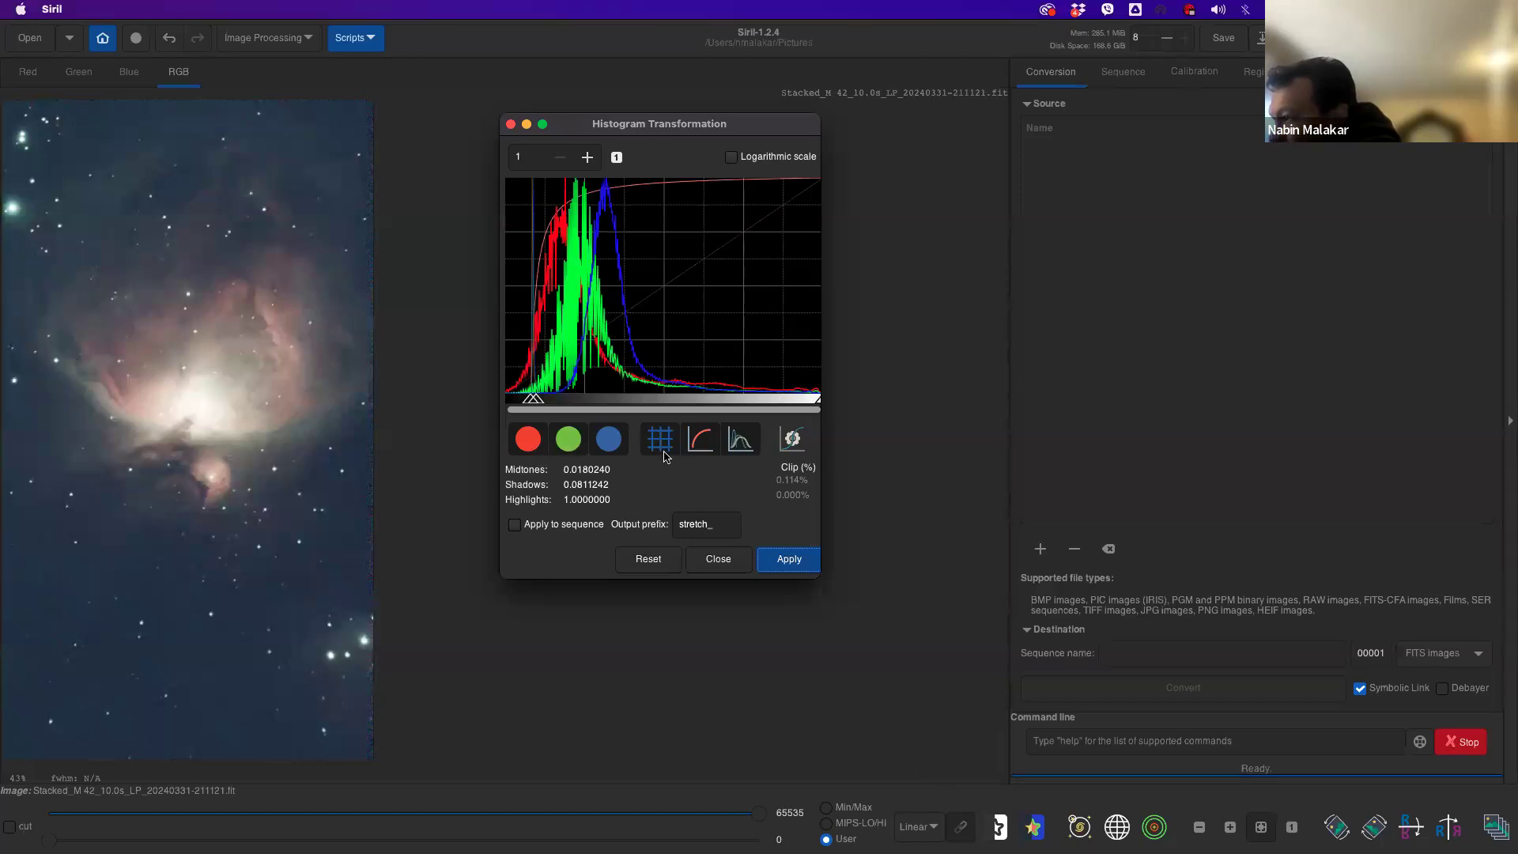
click(740, 441)
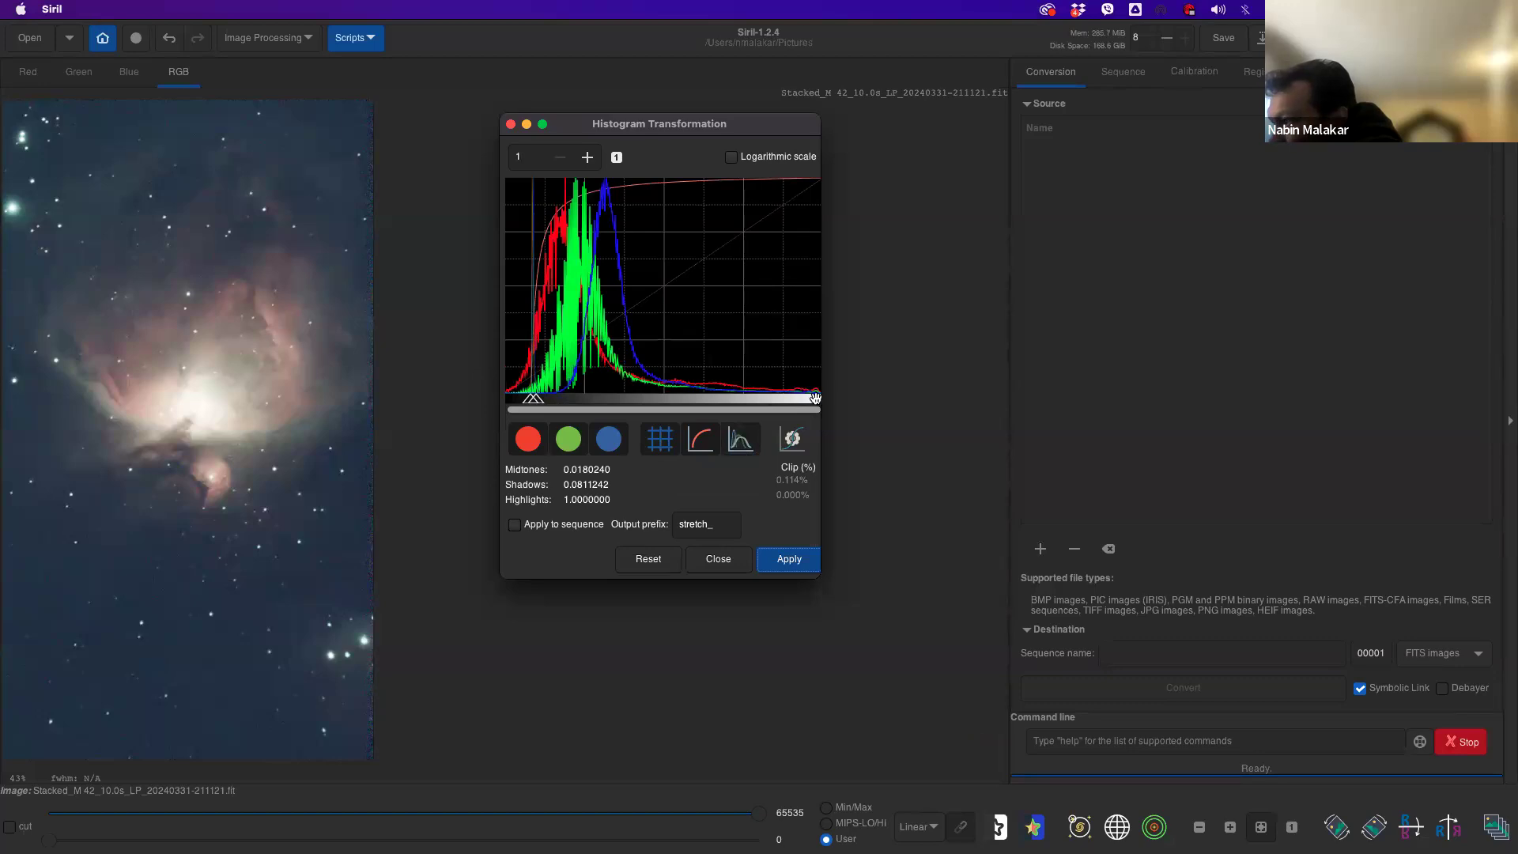
- Try highlights points of about 0.657 and 0.522, then set the highlights to about 0.978
drag(813, 399, 714, 399)
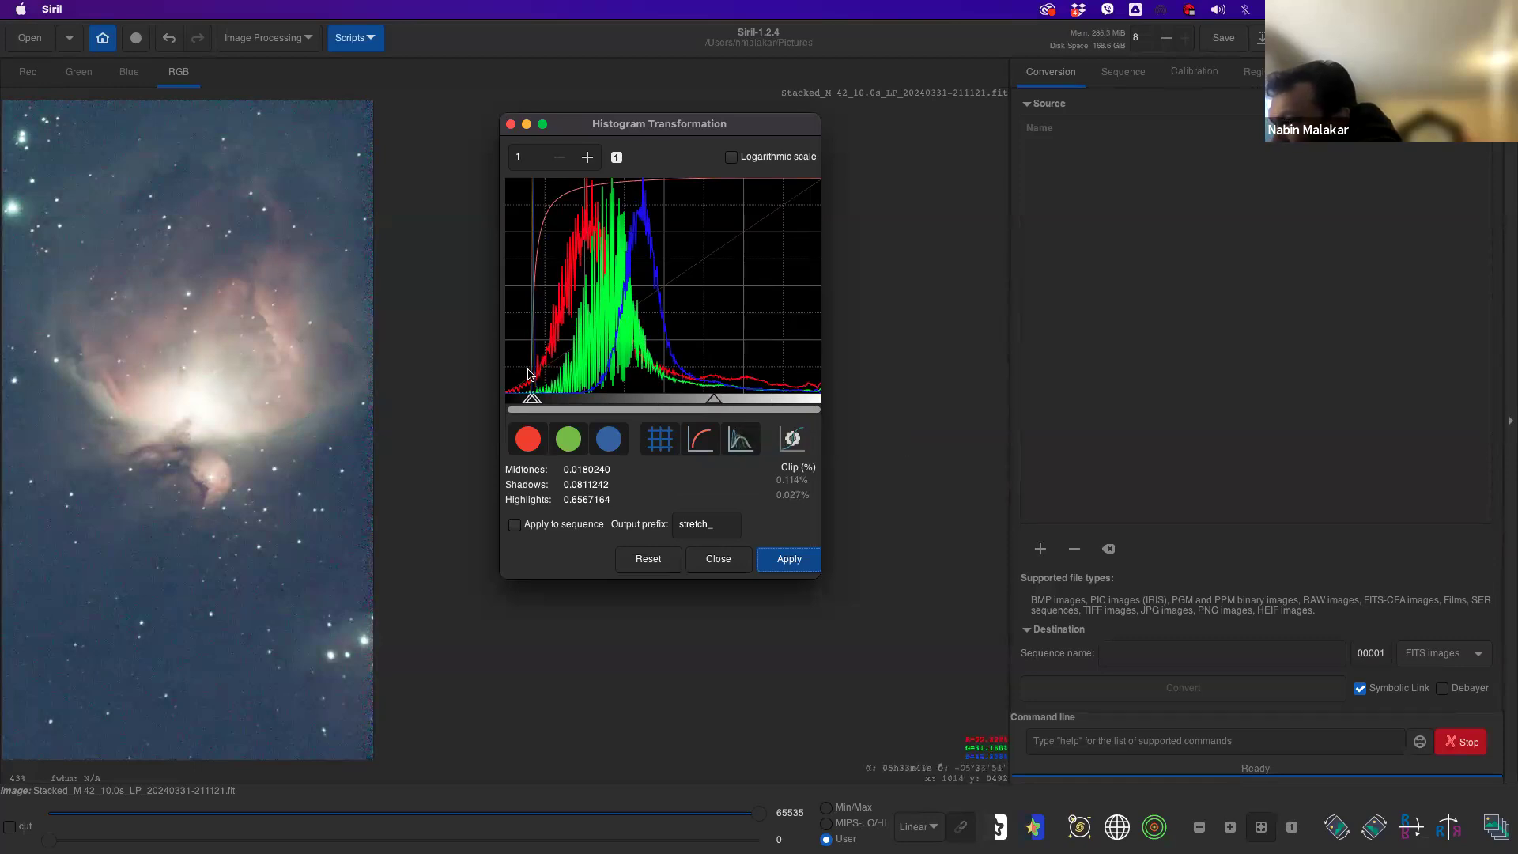
drag(714, 399, 671, 400)
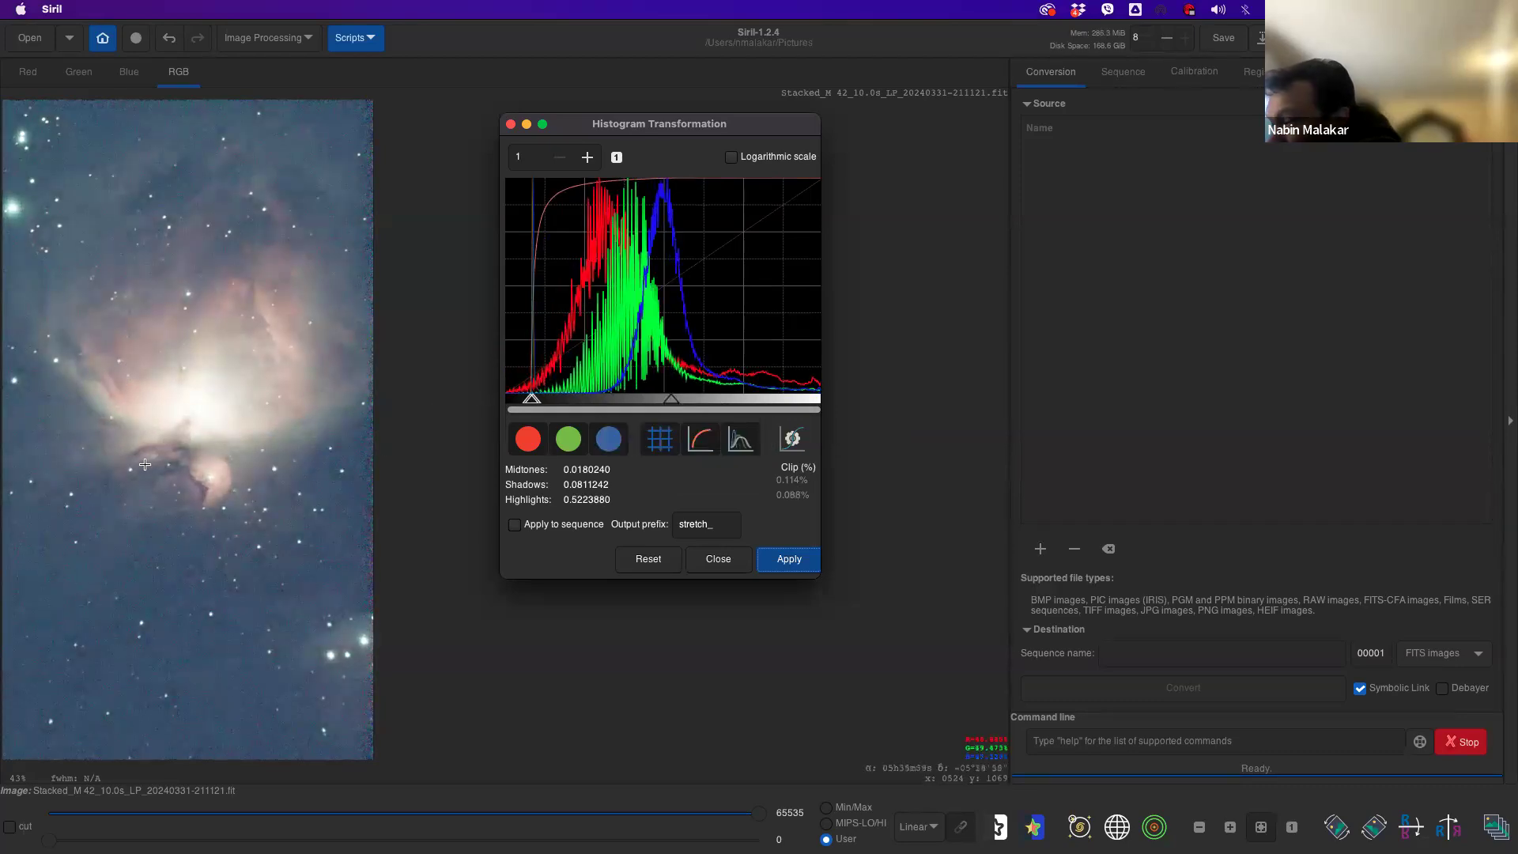
drag(670, 399, 813, 403)
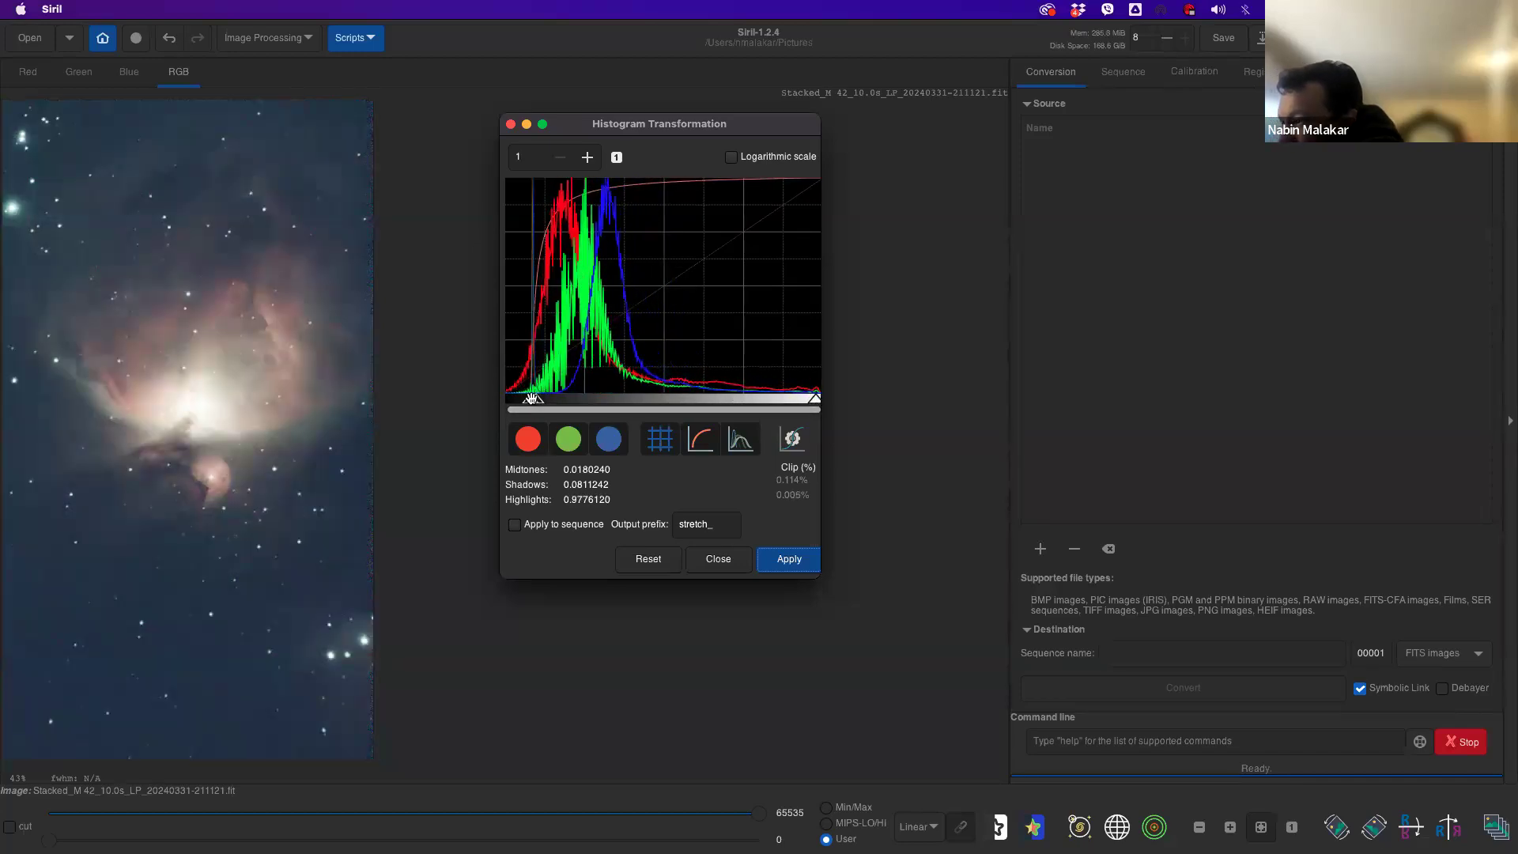
- Darken the sky background by setting the shadows to about 0.082 and the midtones to about 0.114
drag(527, 397, 531, 400)
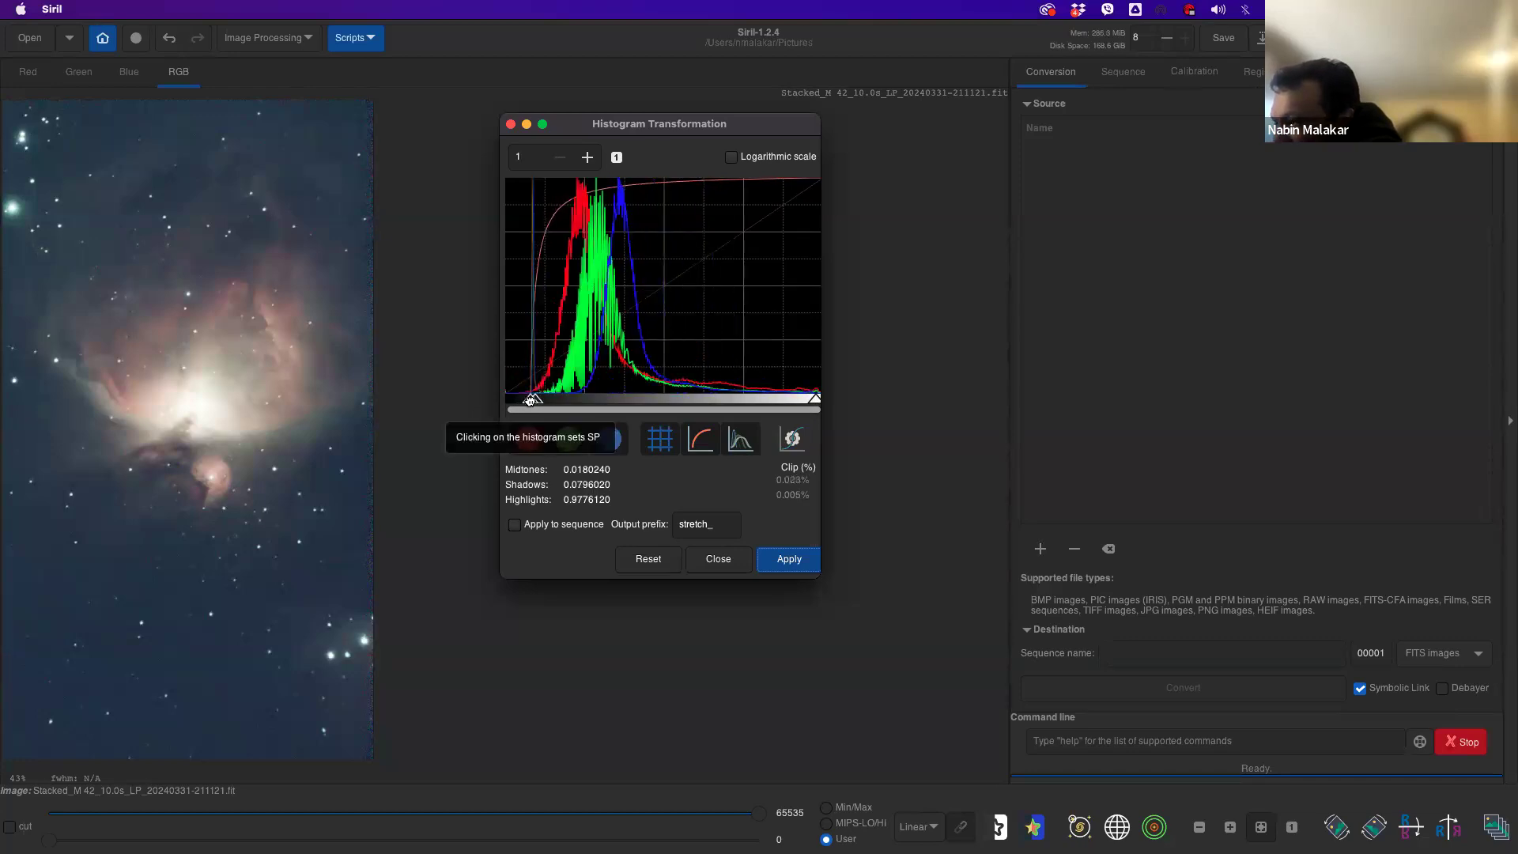
mouse_move(534, 399)
mouse_down()
mouse_move(545, 406)
mouse_move(520, 402)
mouse_move(556, 404)
mouse_up()
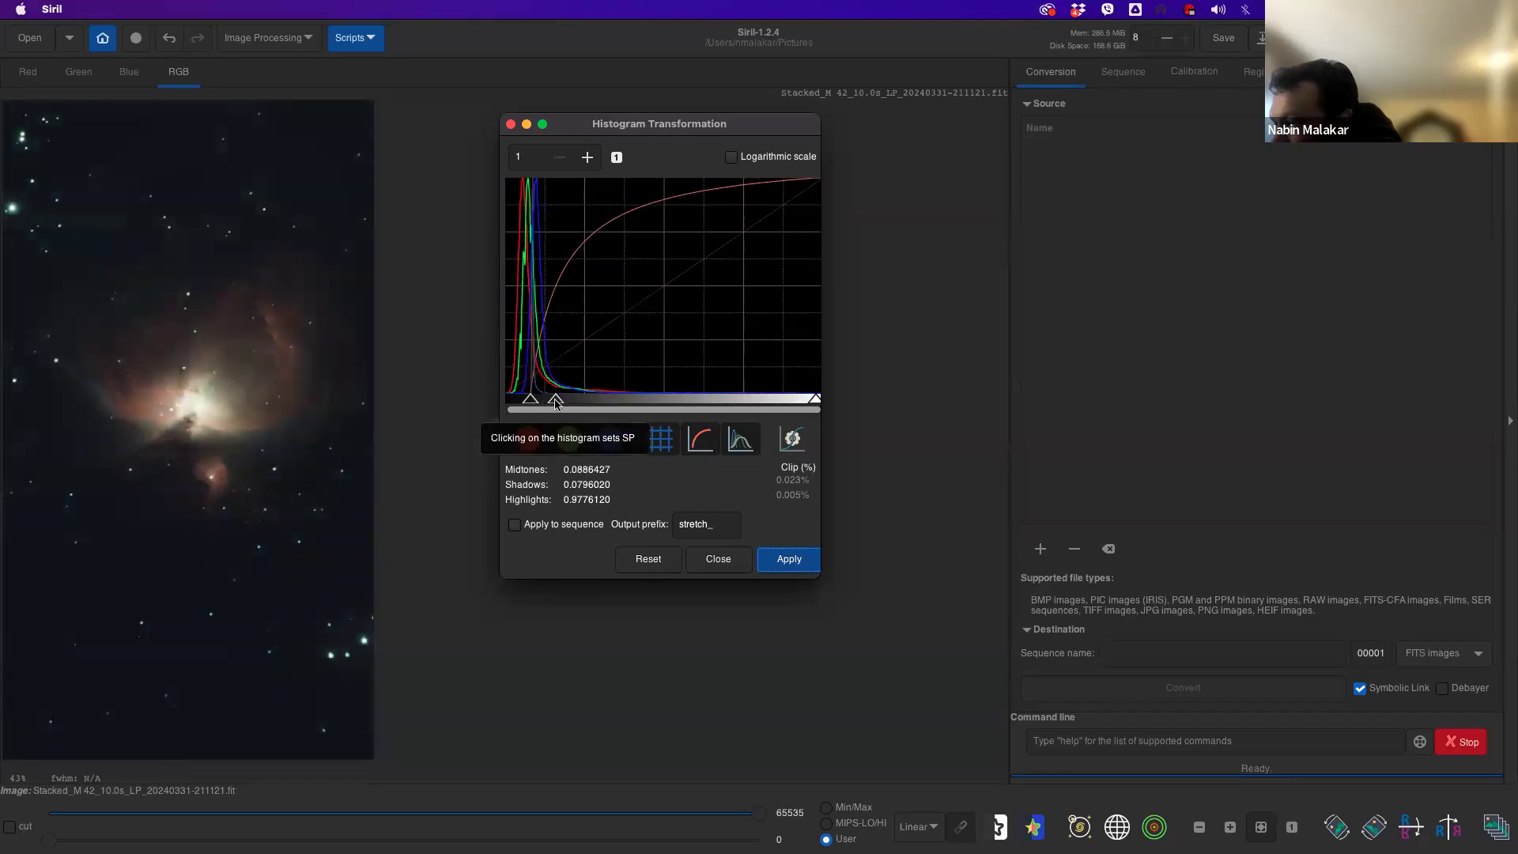
drag(530, 401, 532, 402)
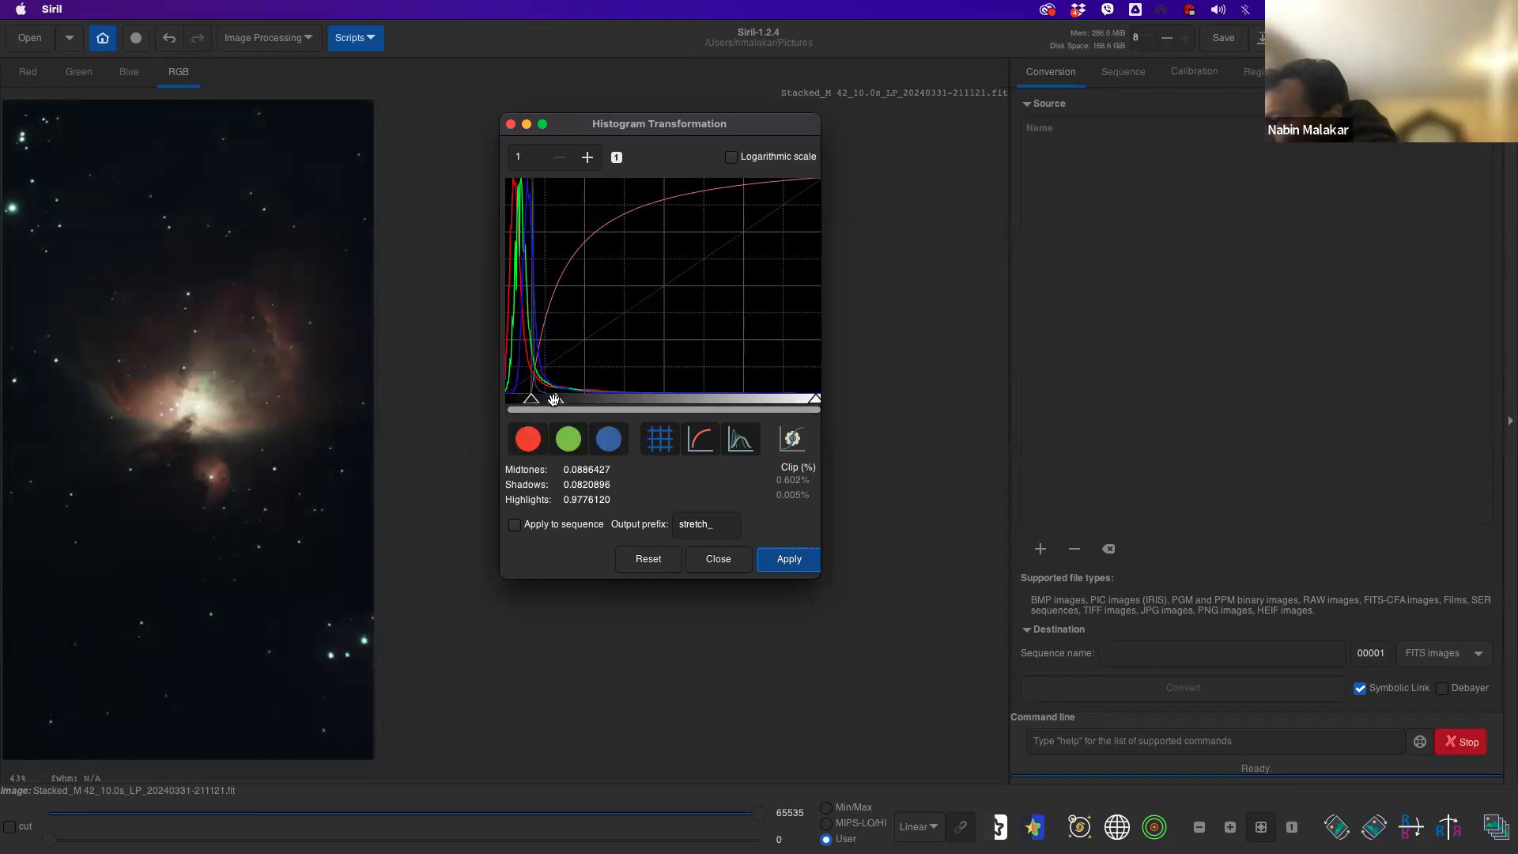
drag(556, 400, 563, 400)
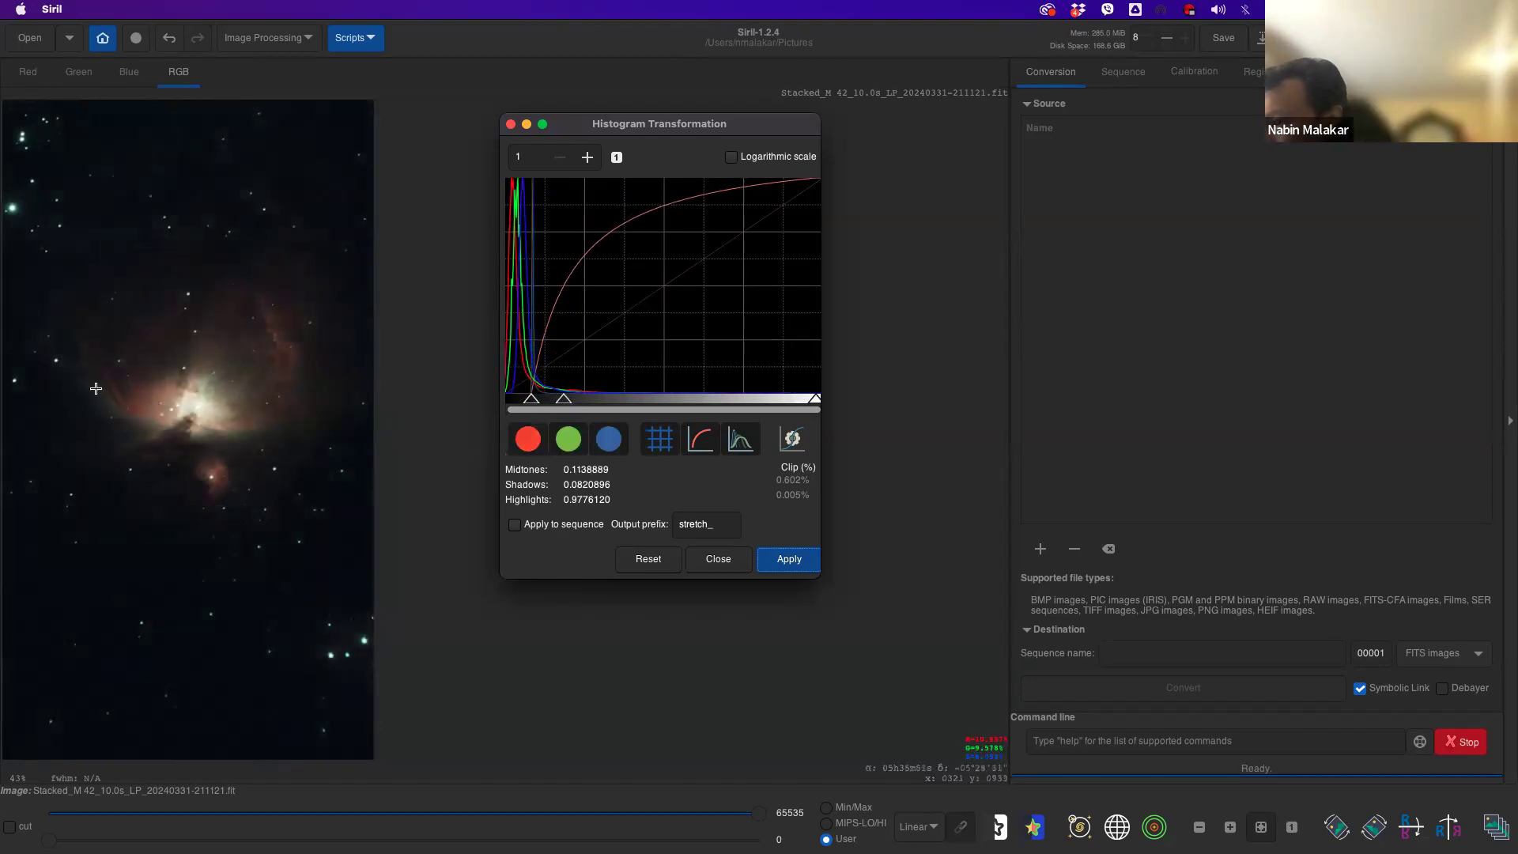
- Exclude the red and green channels from the stretch and set the shadows to about 0.072 with only blue enabled
click(528, 449)
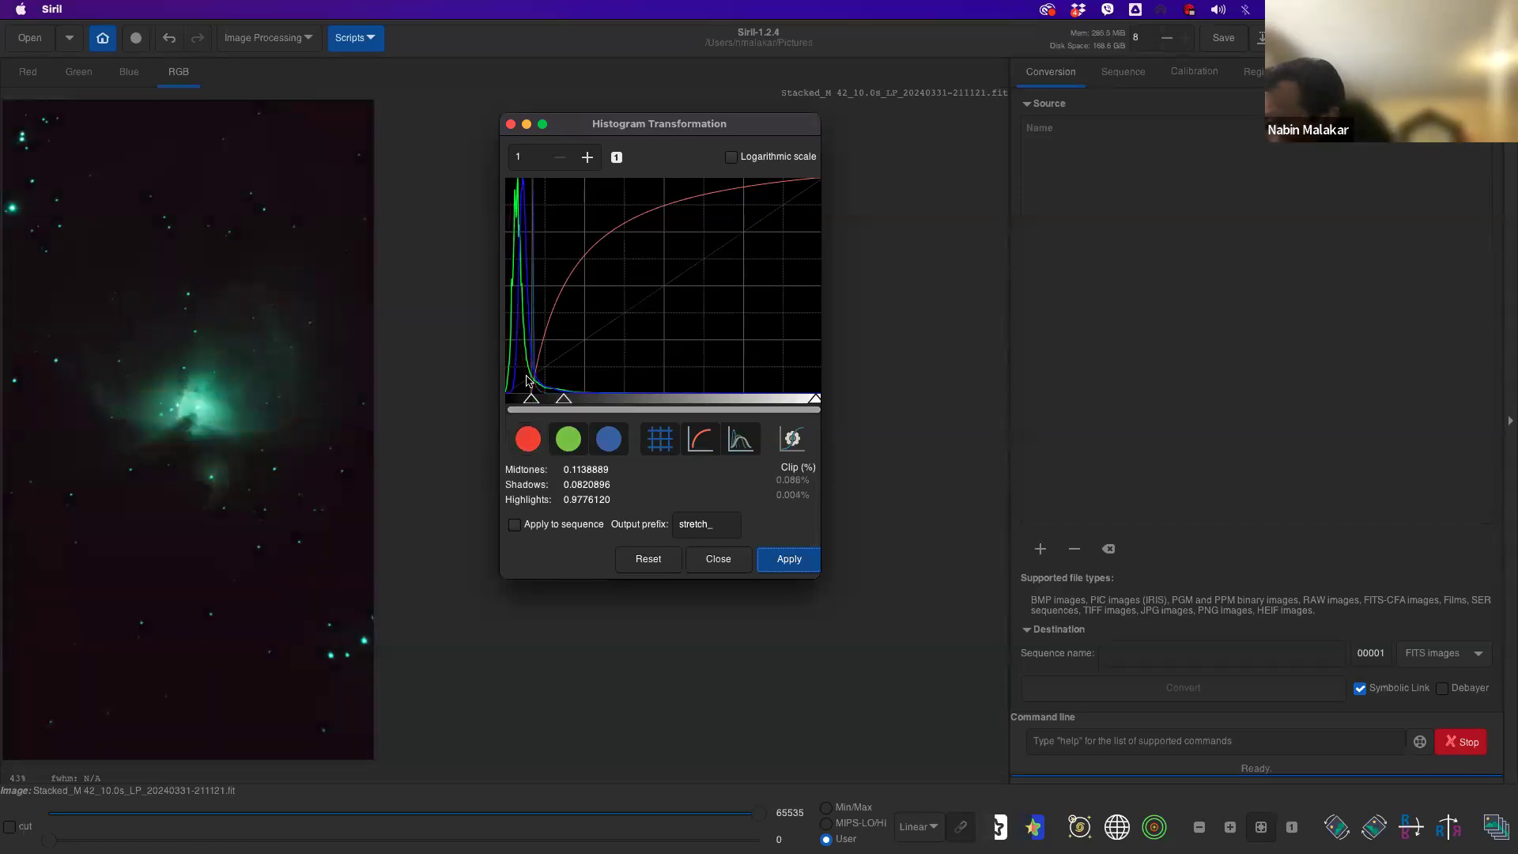
click(570, 442)
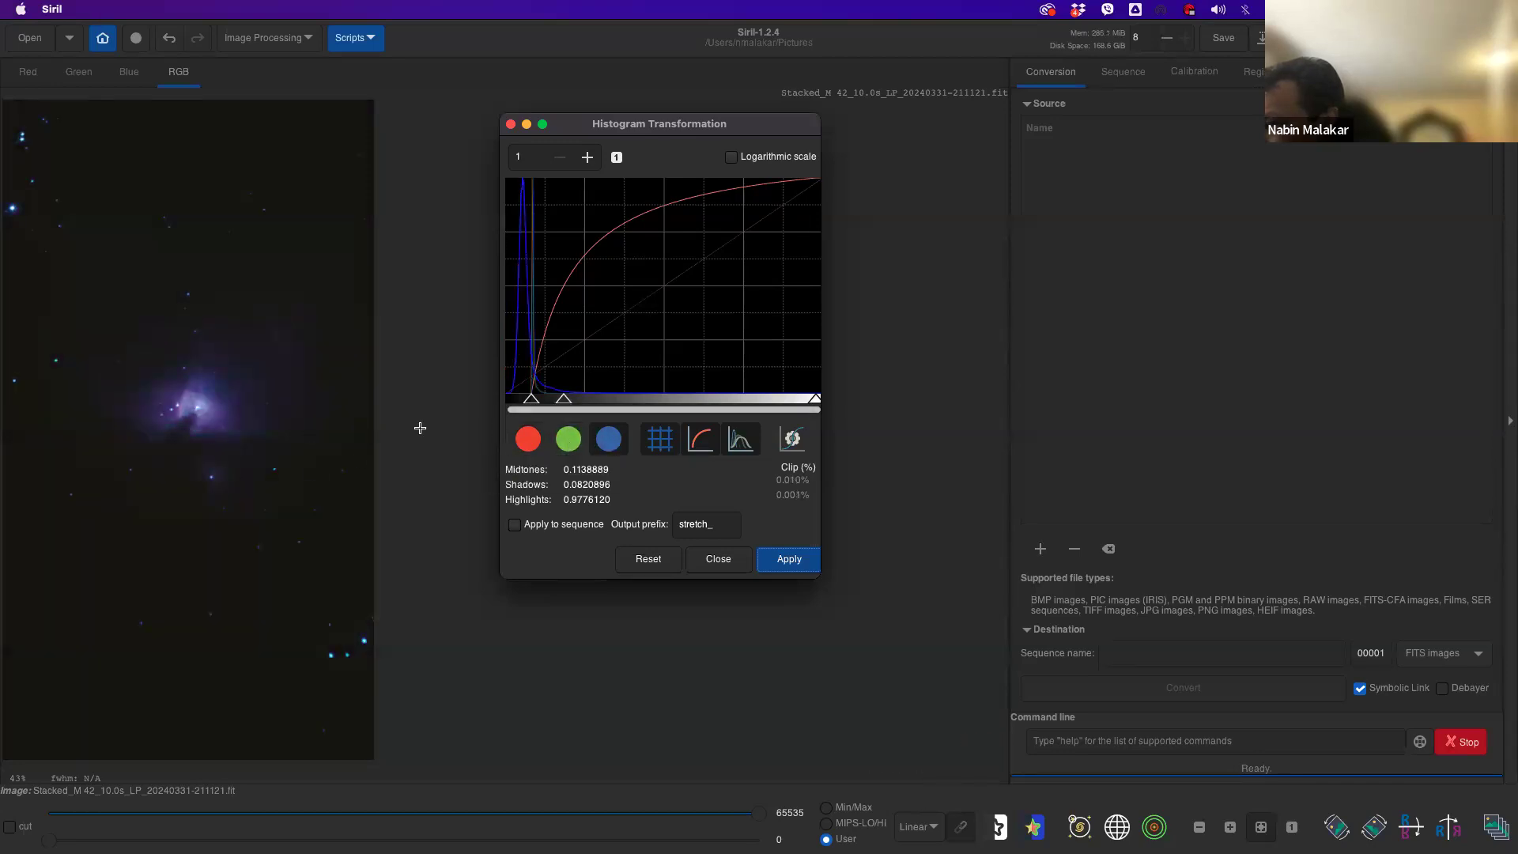
drag(532, 398, 527, 399)
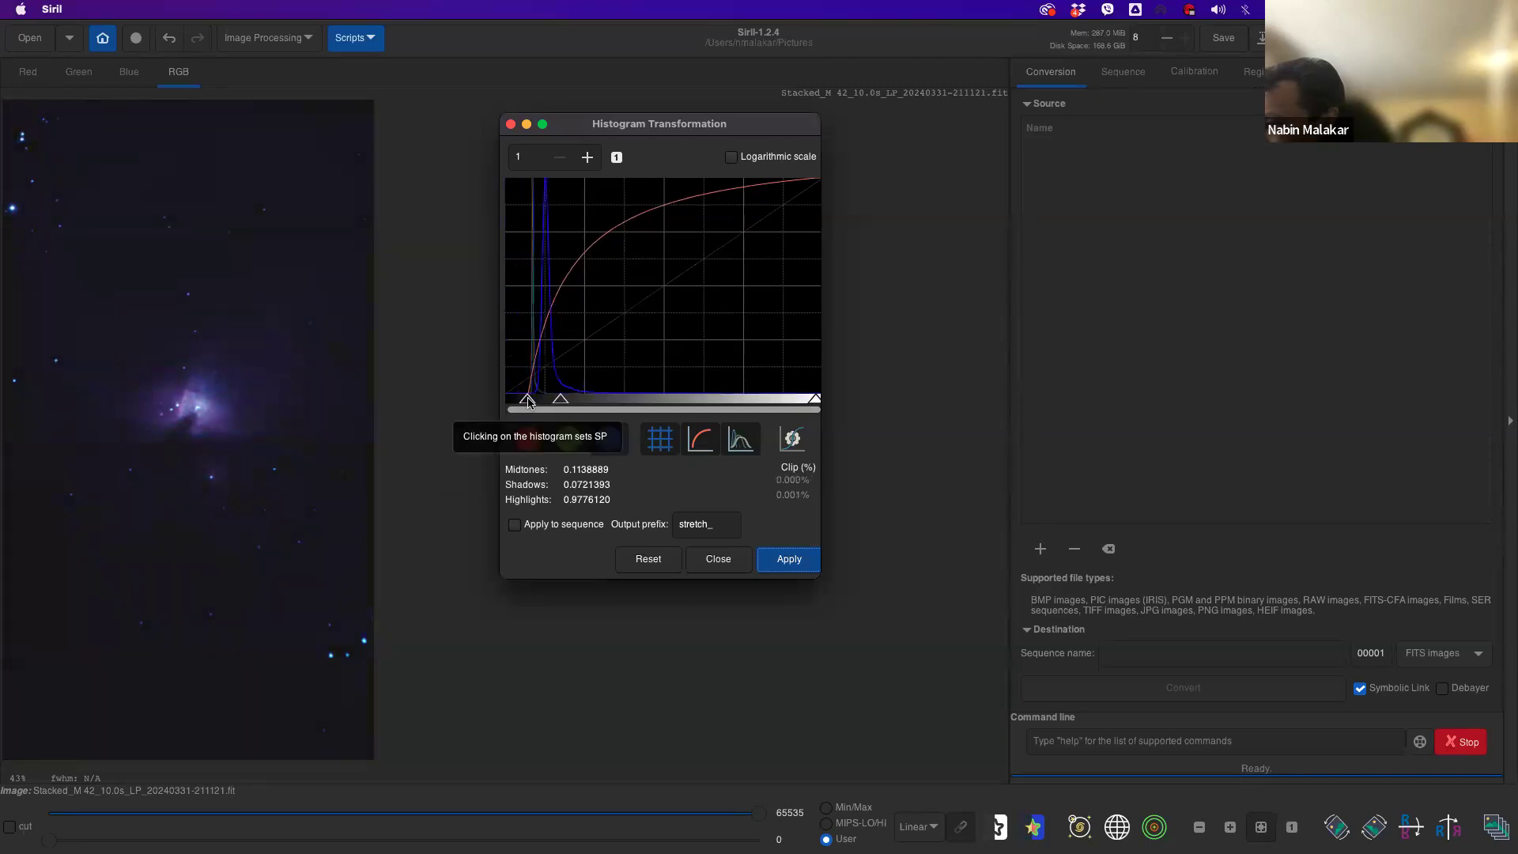
- Re-enable the green and red channels, and set the midtones to about 0.129 and the shadows to about 0.077
click(566, 438)
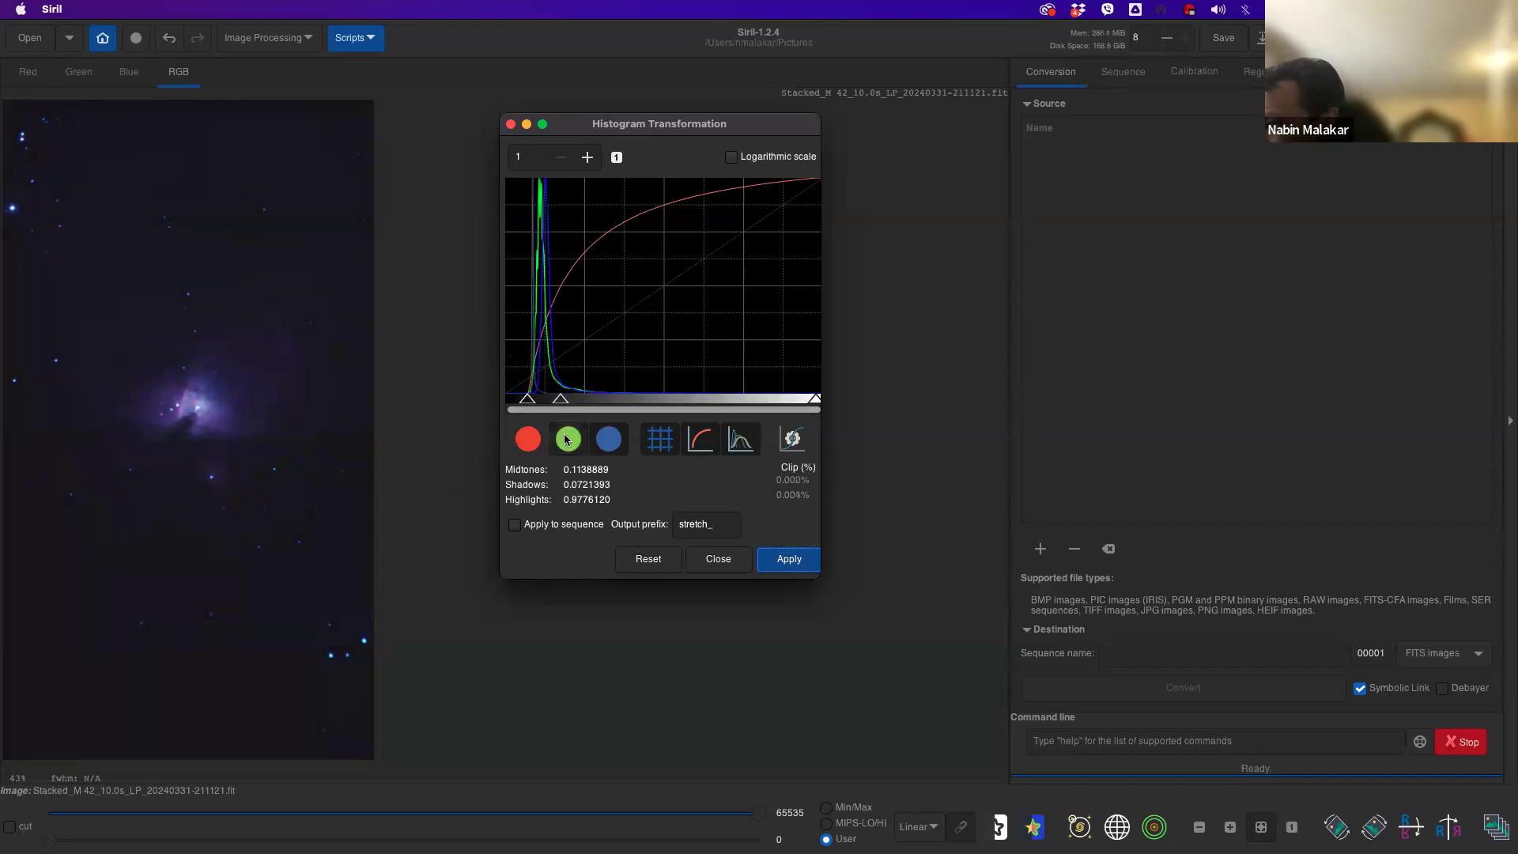
drag(560, 400, 565, 400)
click(528, 439)
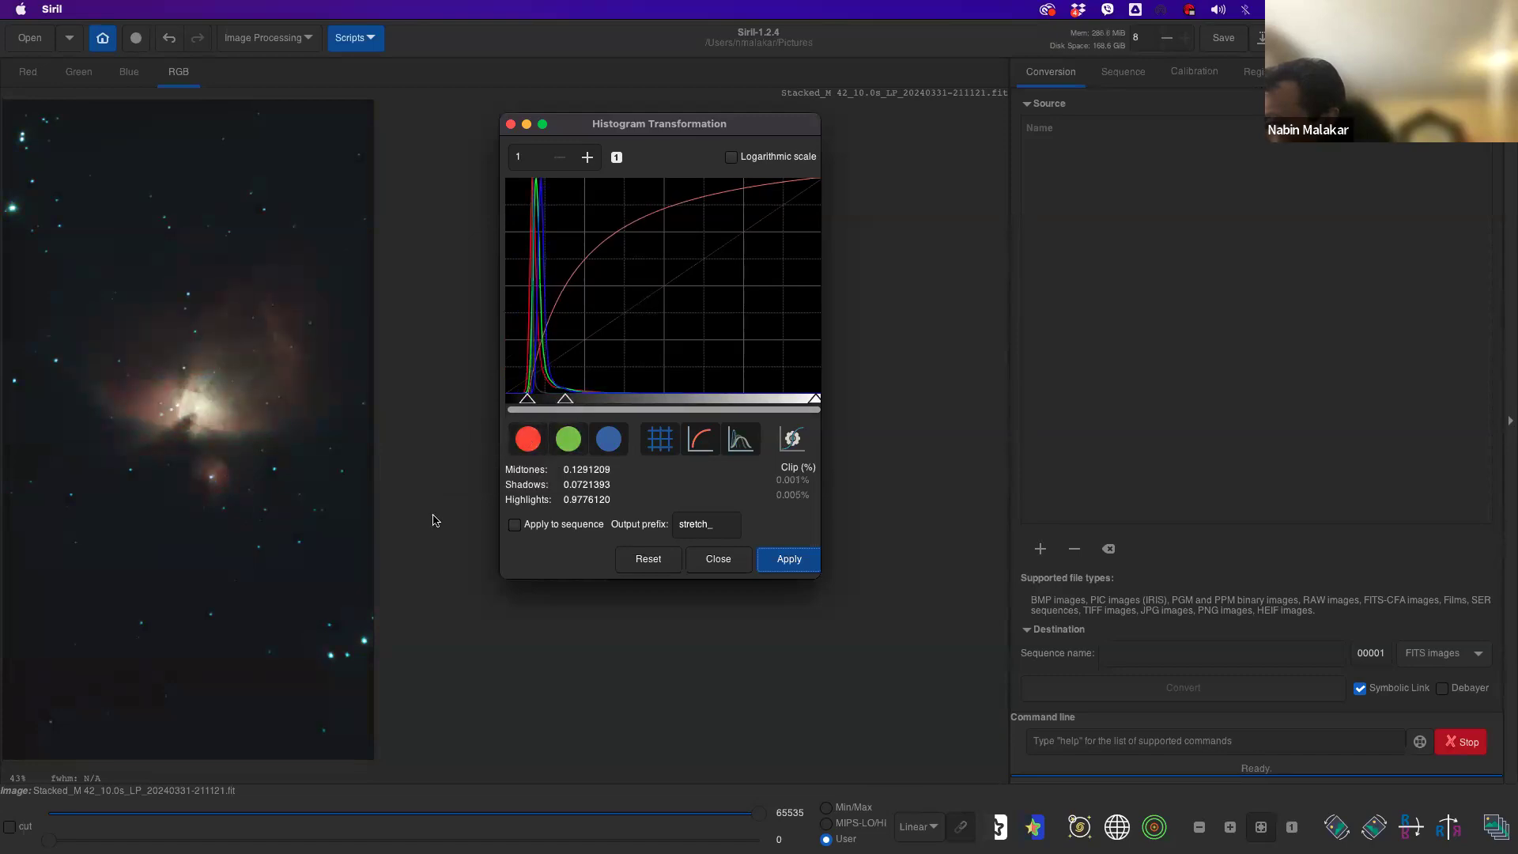
drag(524, 401, 530, 402)
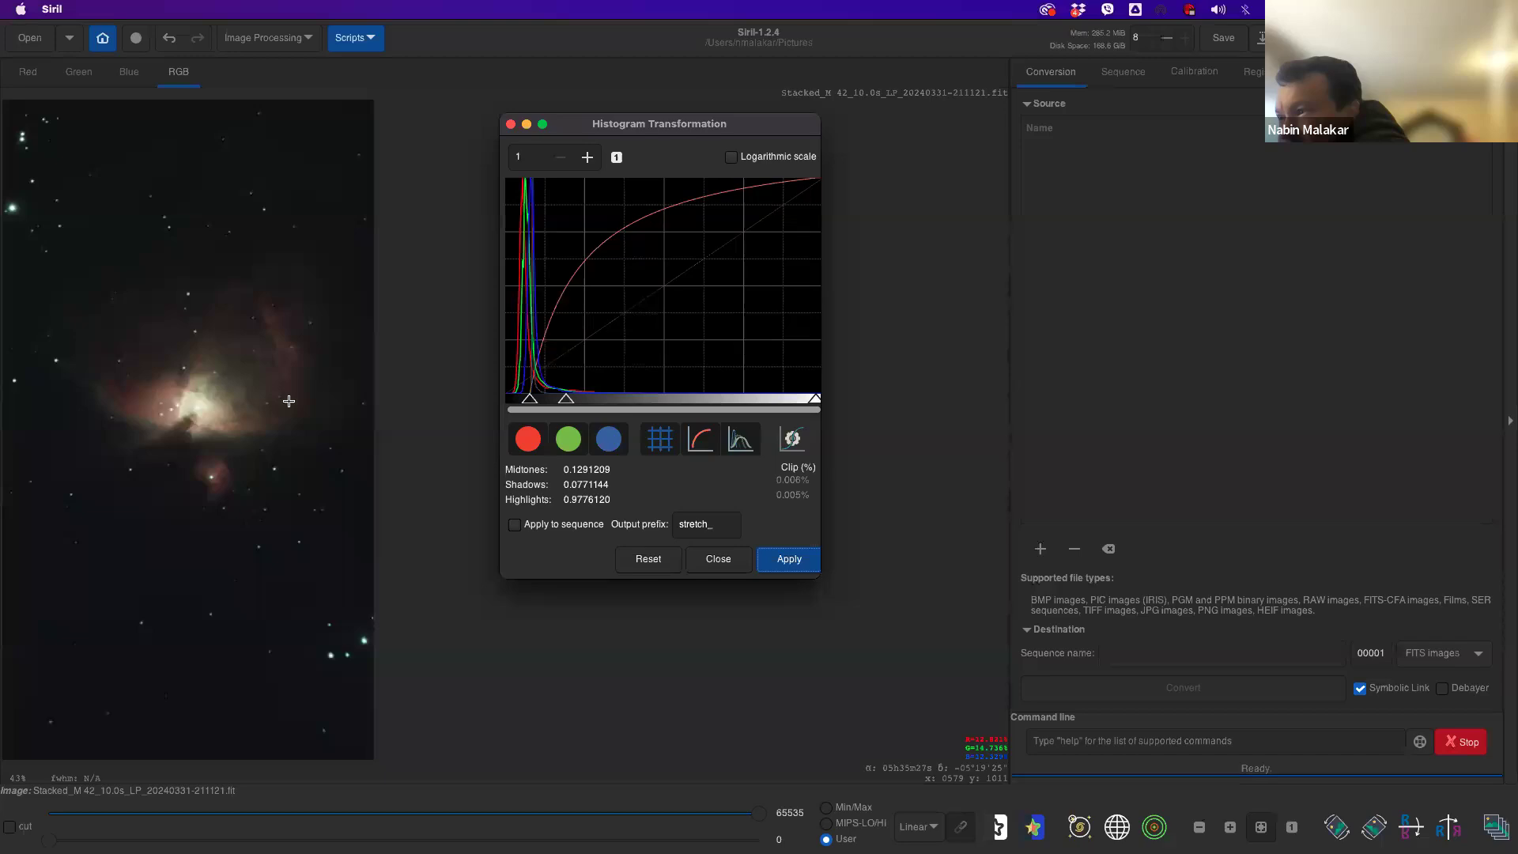
- Set the midtones to about 0.169, apply the histogram stretch and close the Histogram Transformation dialog
drag(568, 398, 576, 399)
drag(575, 397, 578, 400)
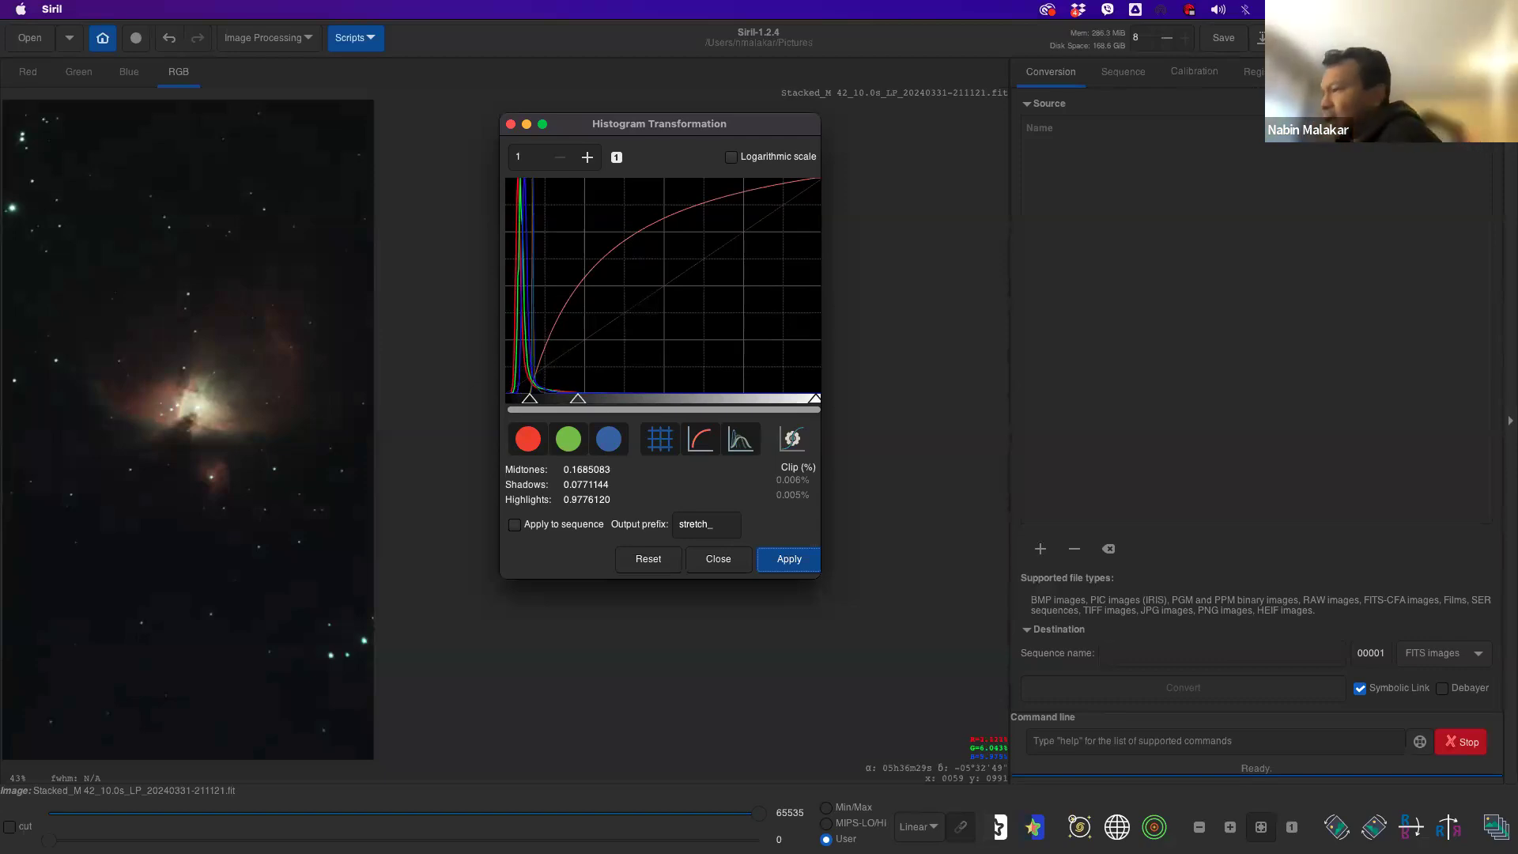
click(700, 485)
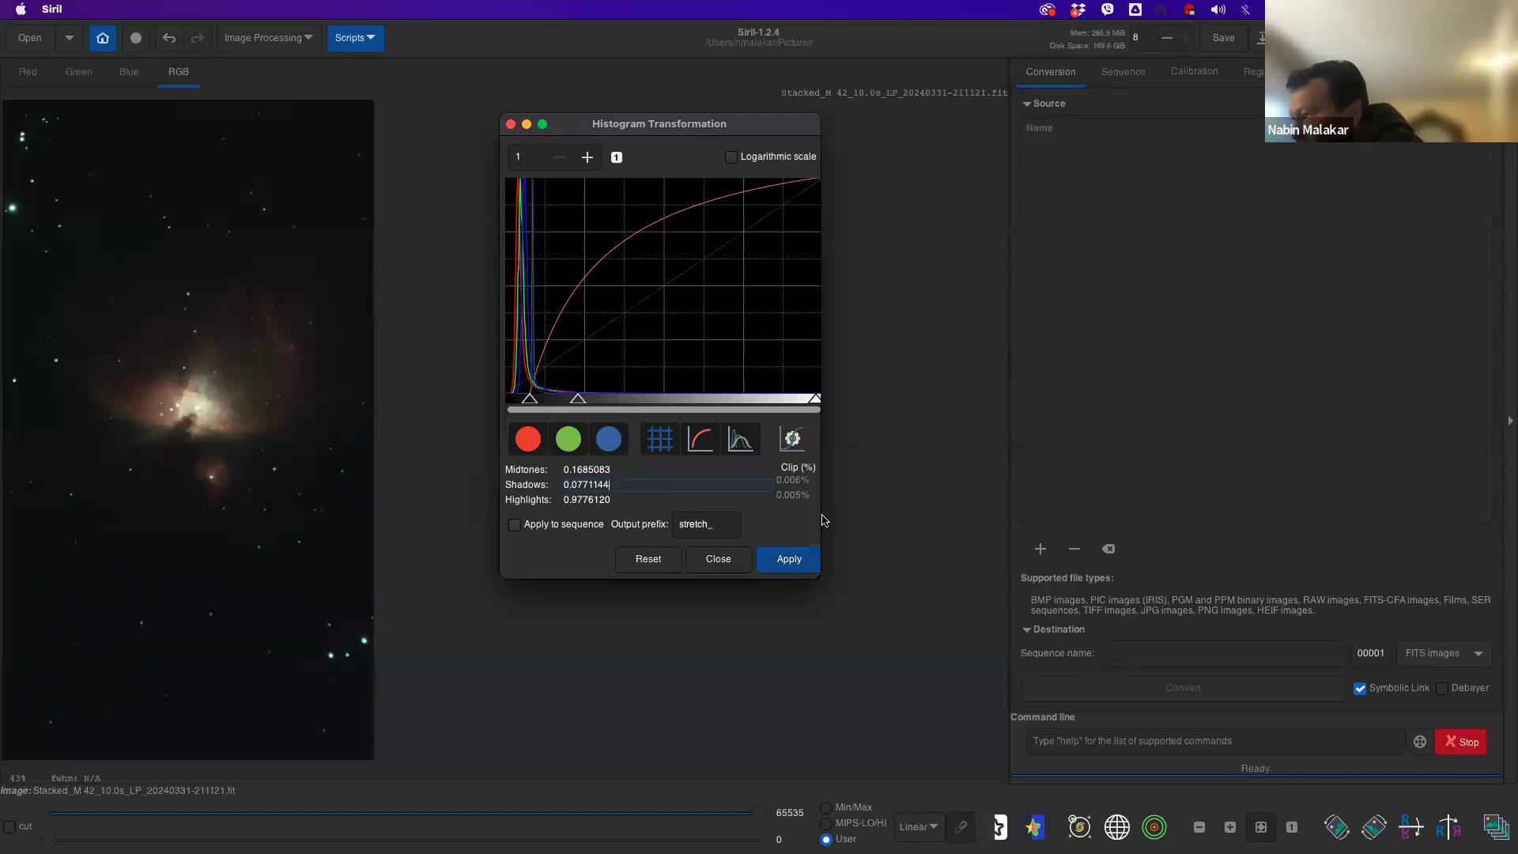
click(788, 562)
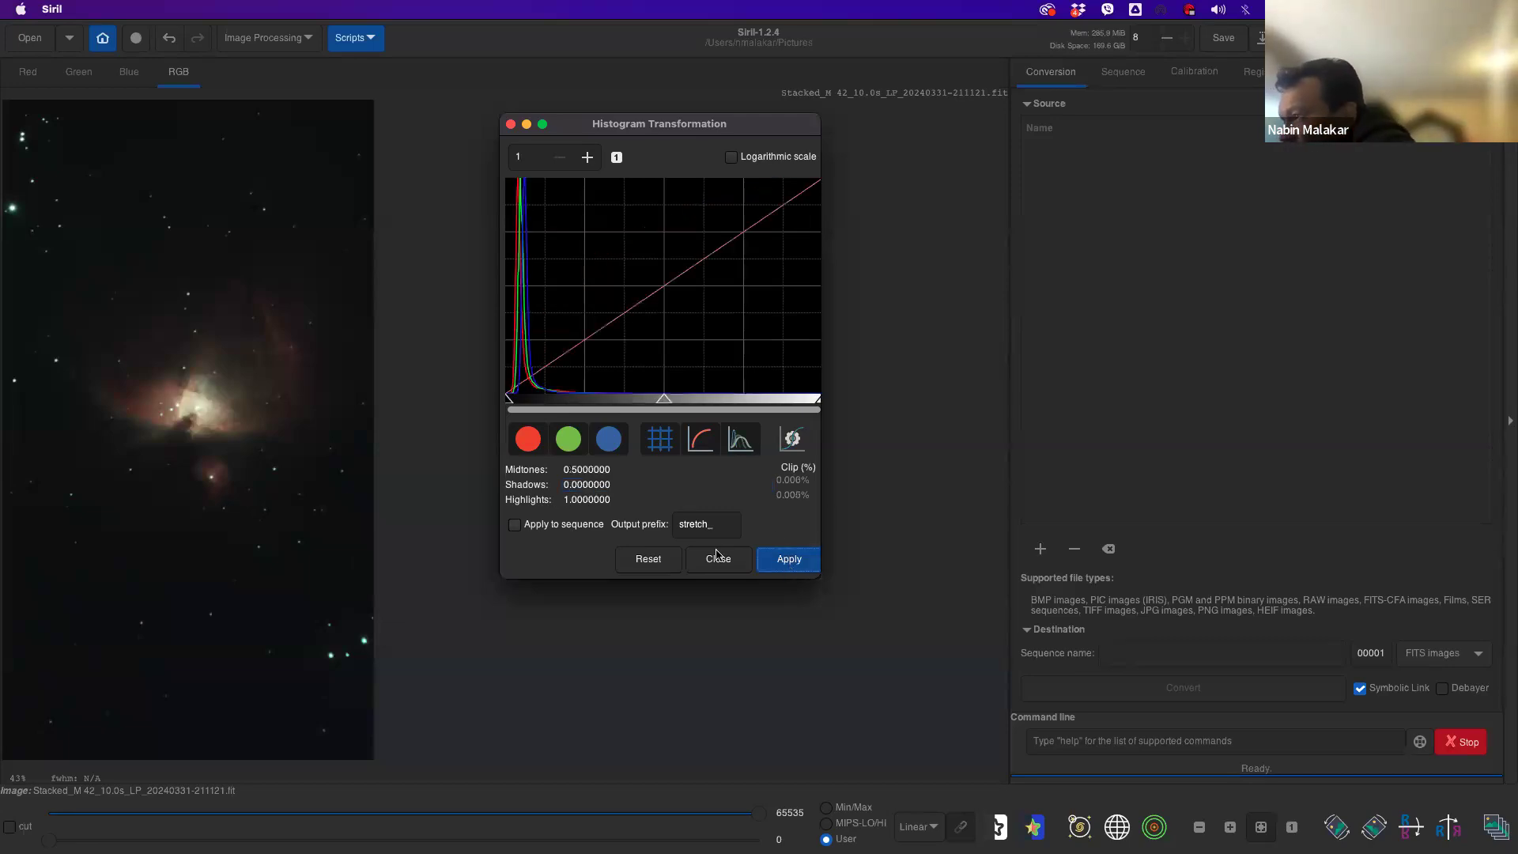
click(511, 123)
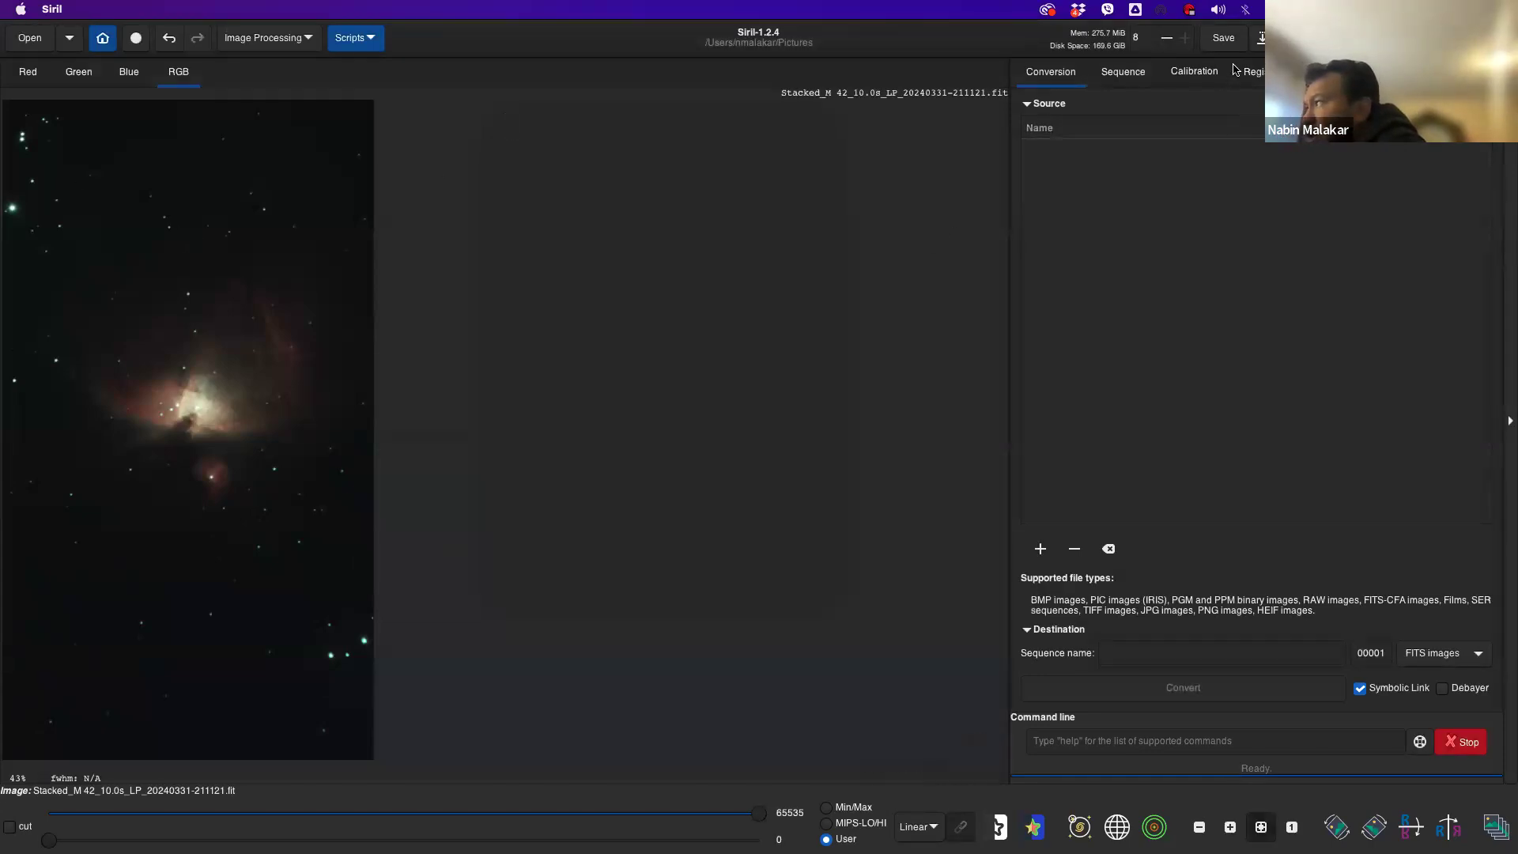
- Start saving the stretched image as a new file in the Pictures folder, choosing the TIFF format
click(1262, 38)
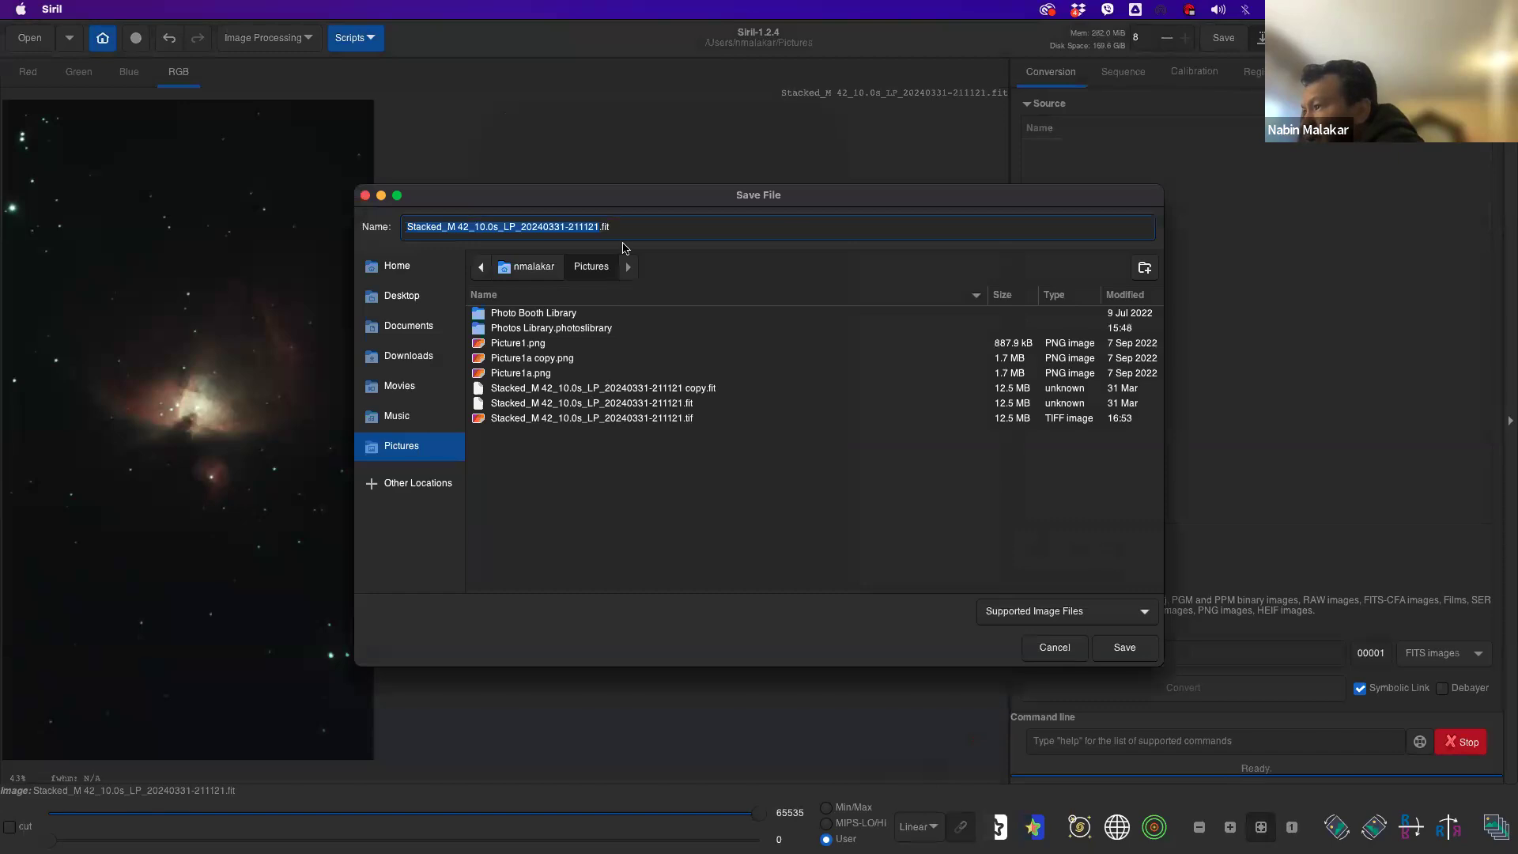
click(1087, 609)
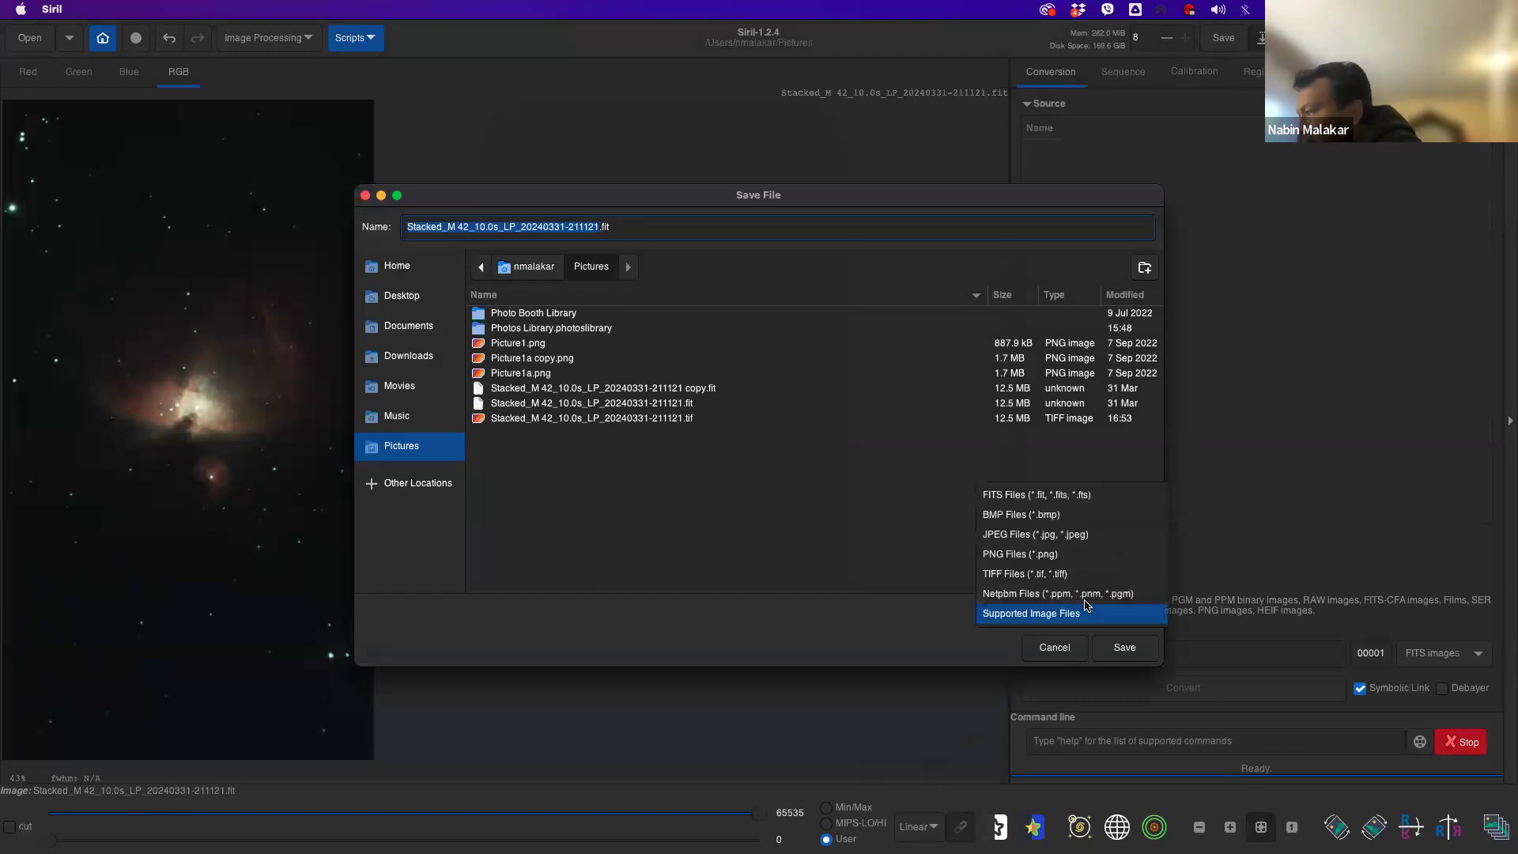
click(1078, 574)
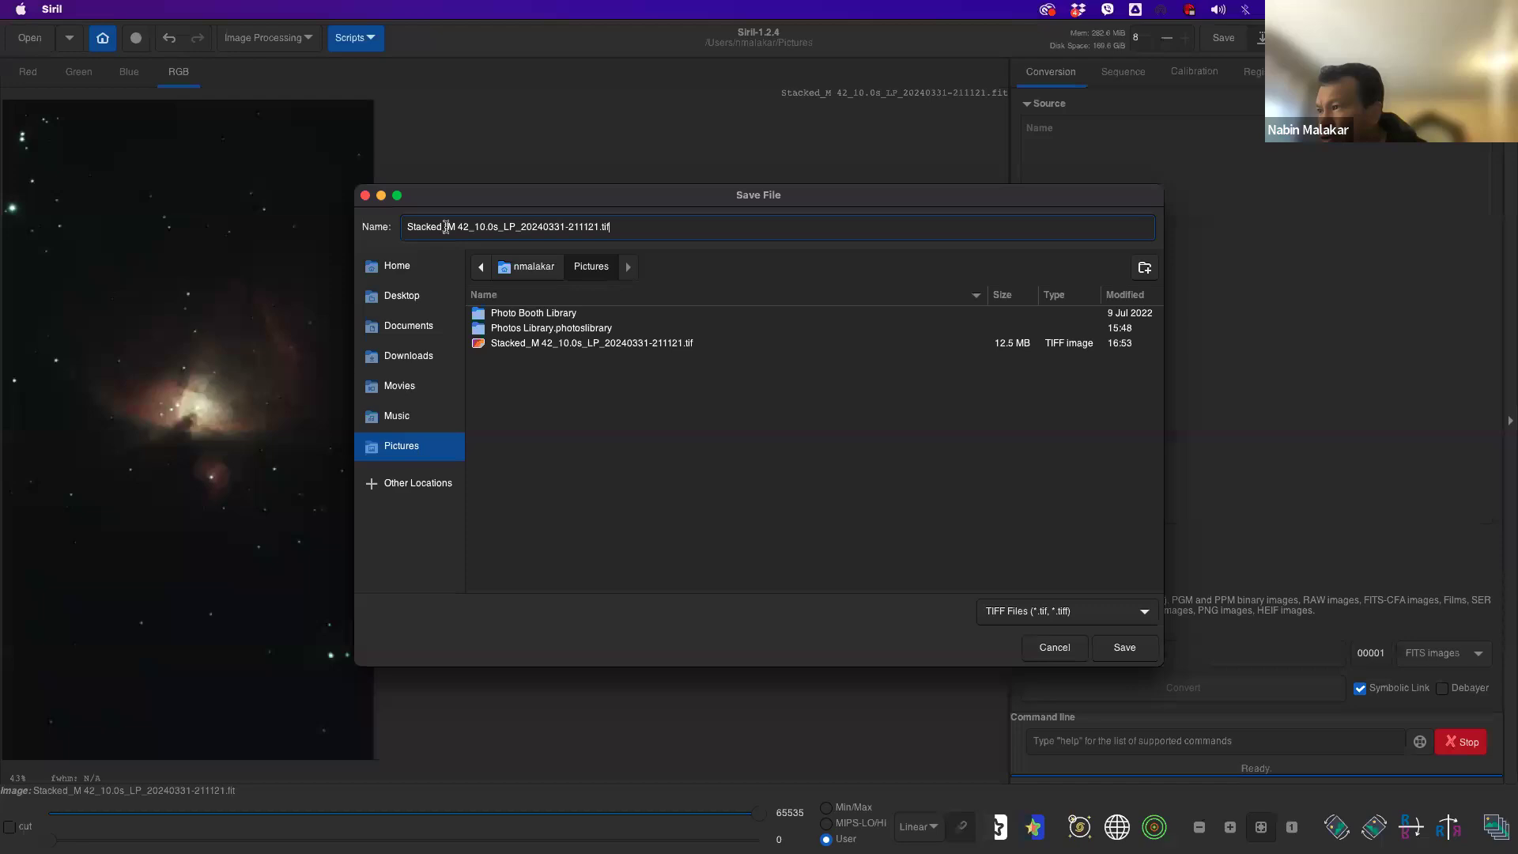
- Add the suffix "_nkm20240926_hist" to the file name before the .tif extension
drag(599, 231, 674, 260)
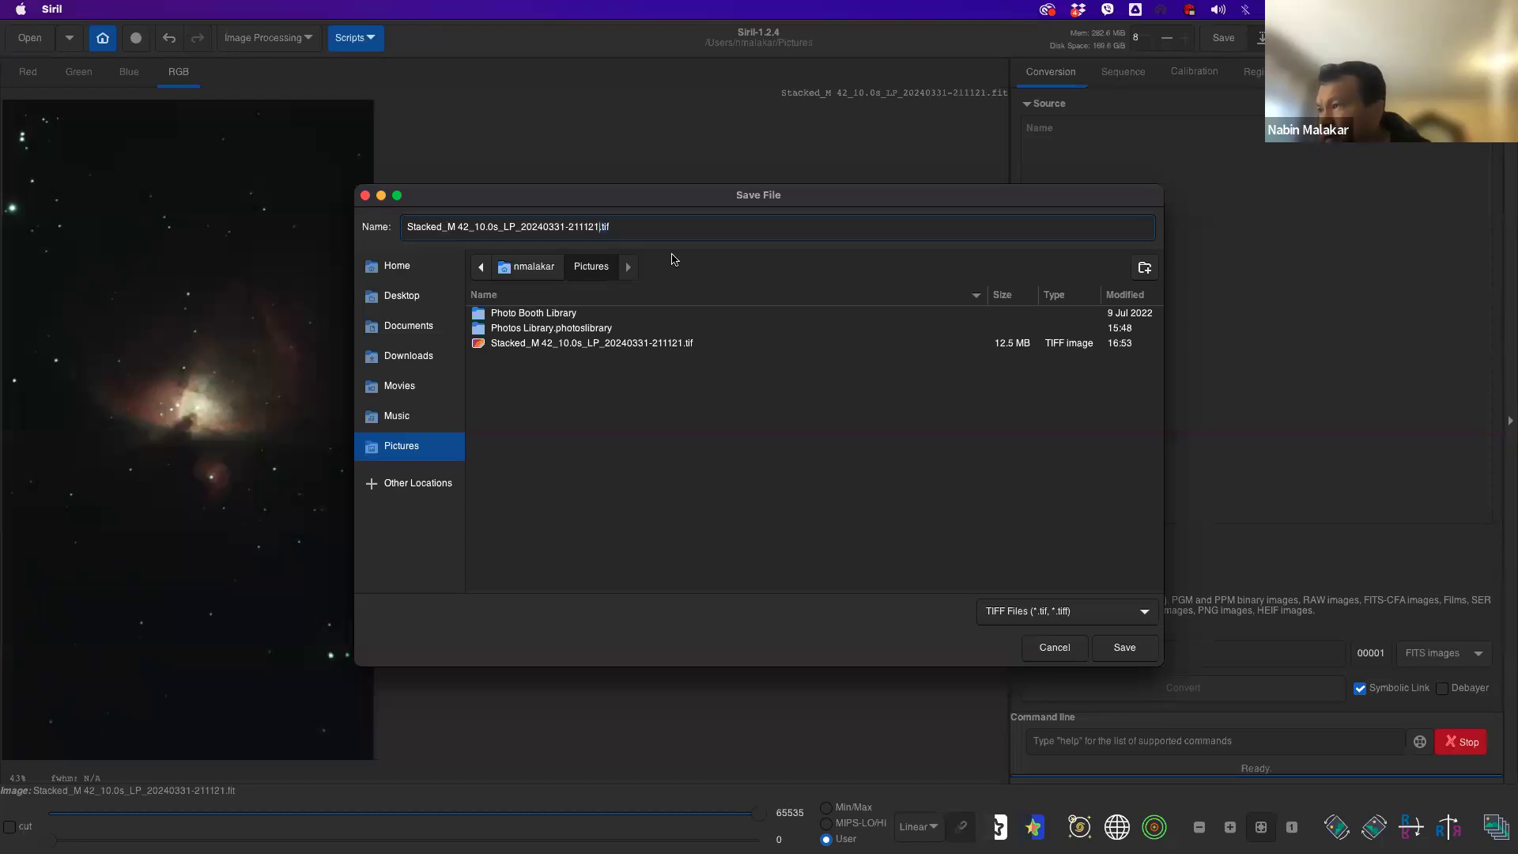
text(_)
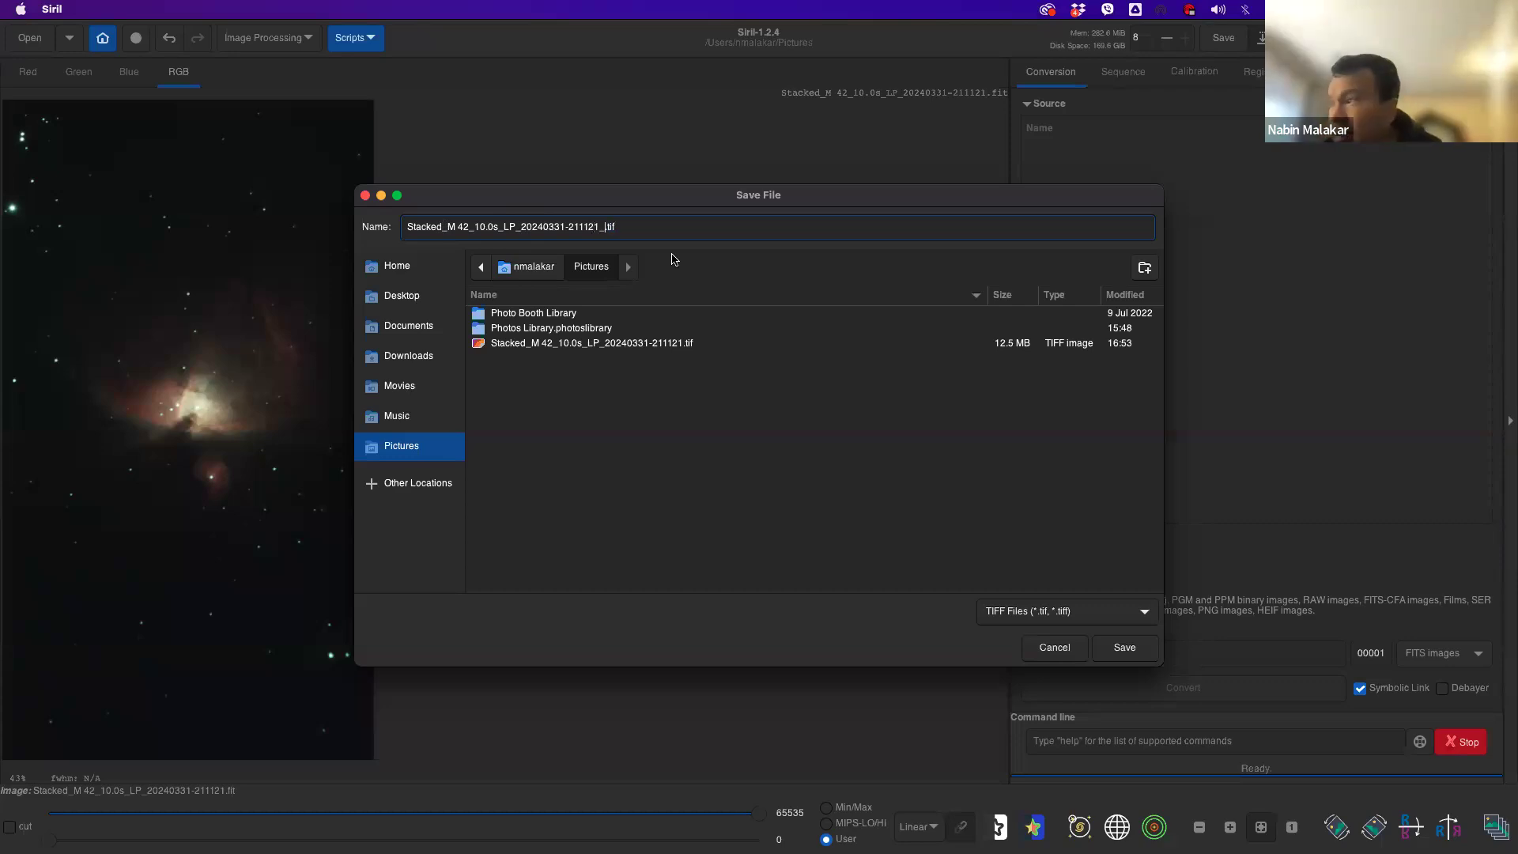
text(nkm)
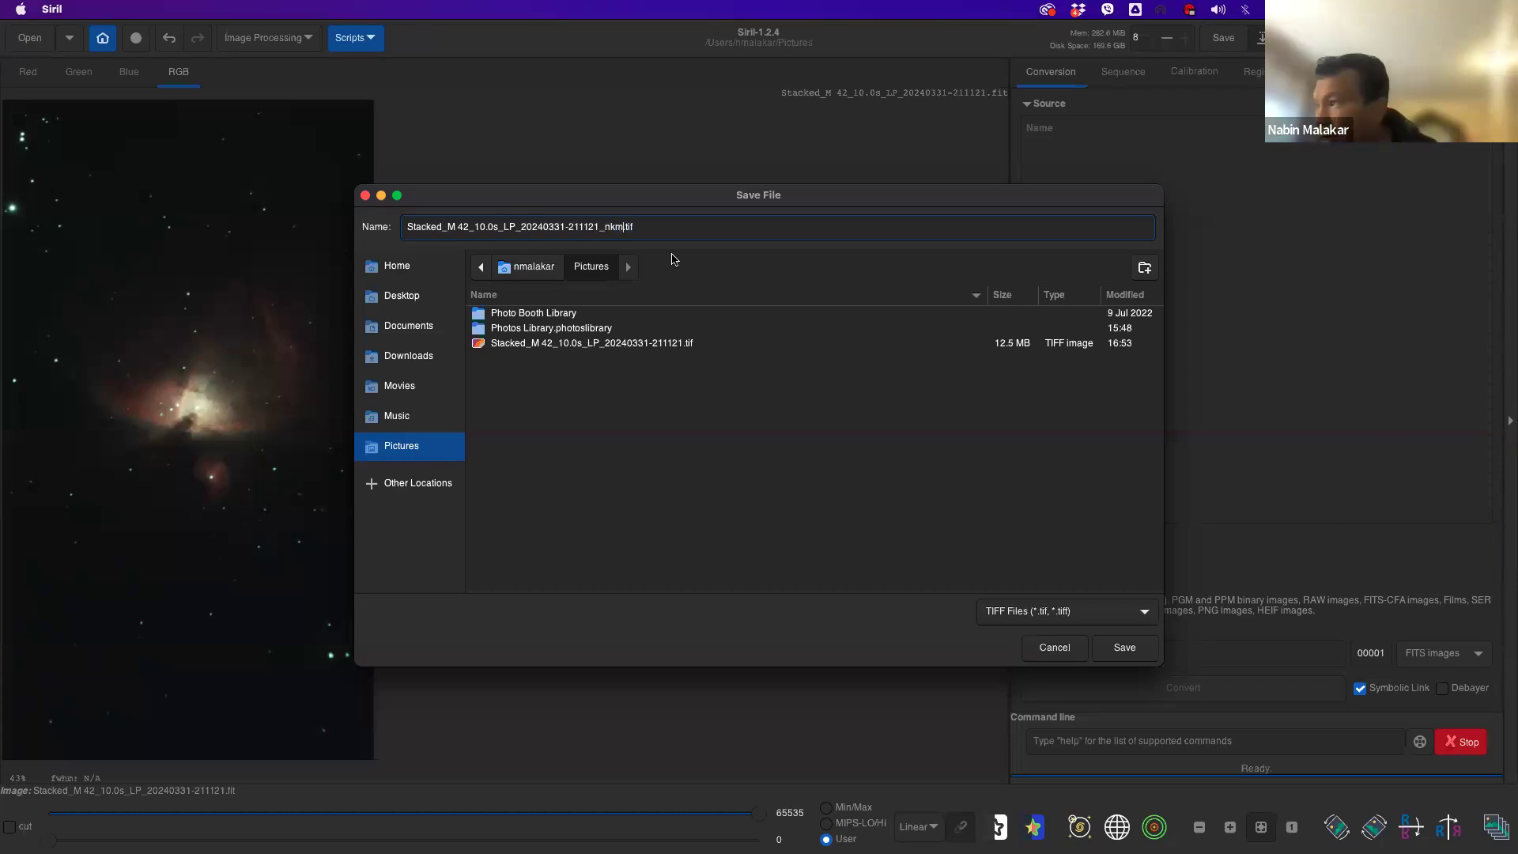
text(926)
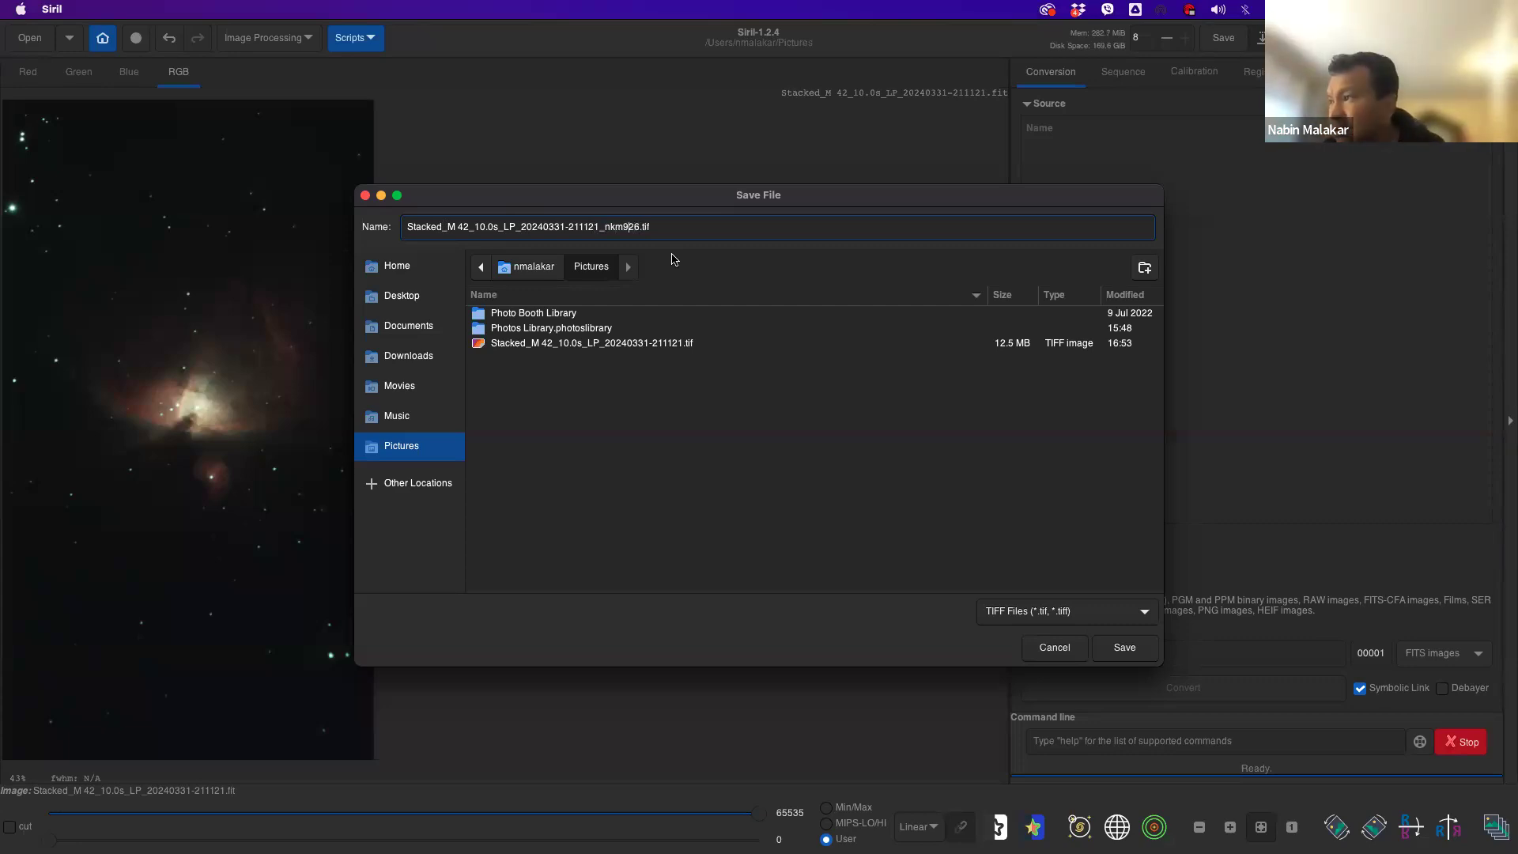
text(2024)
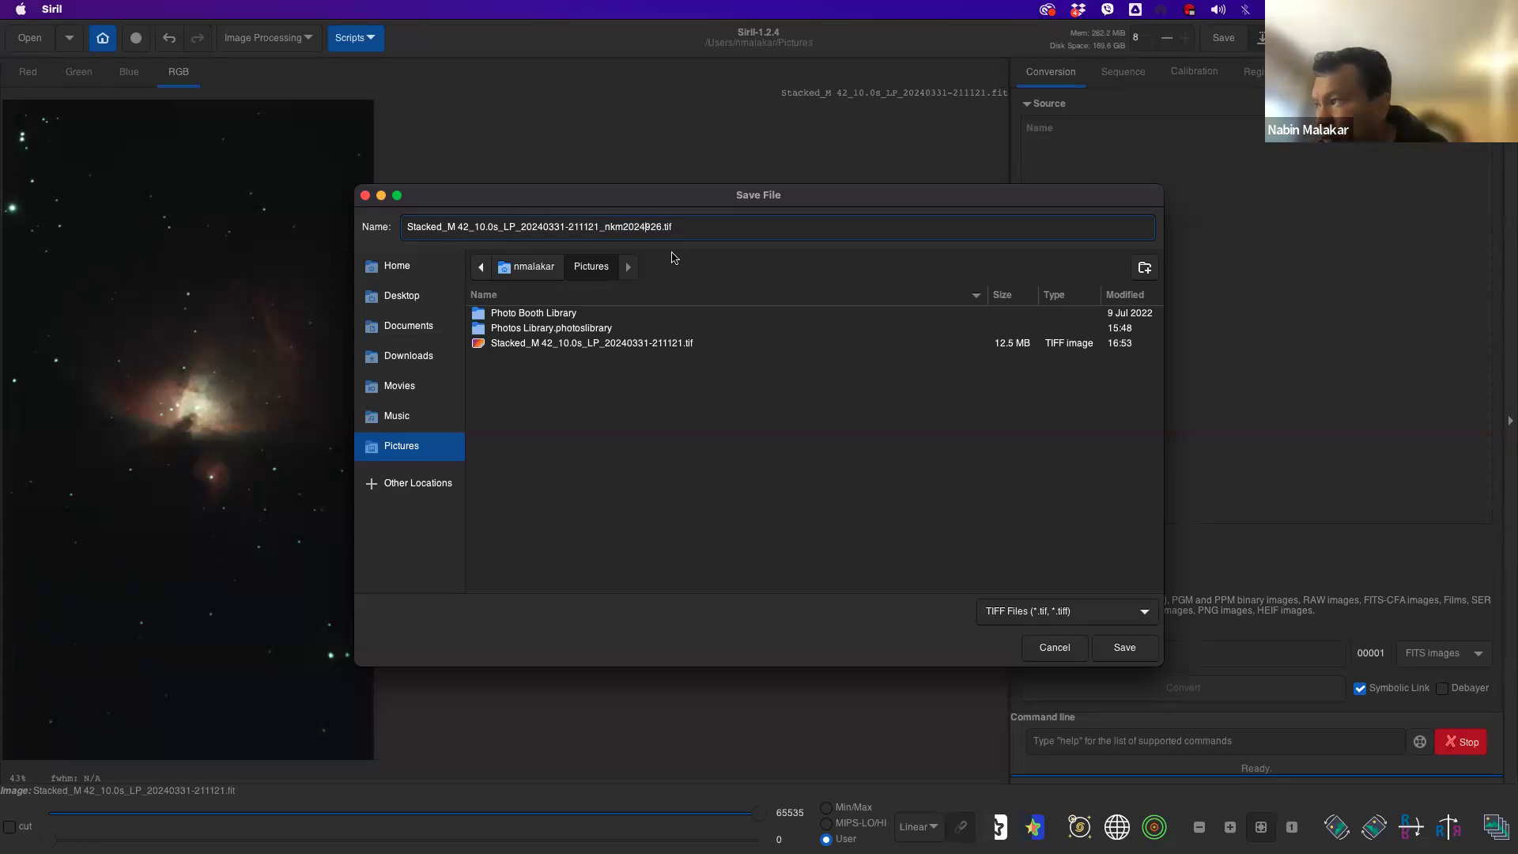
text(0)
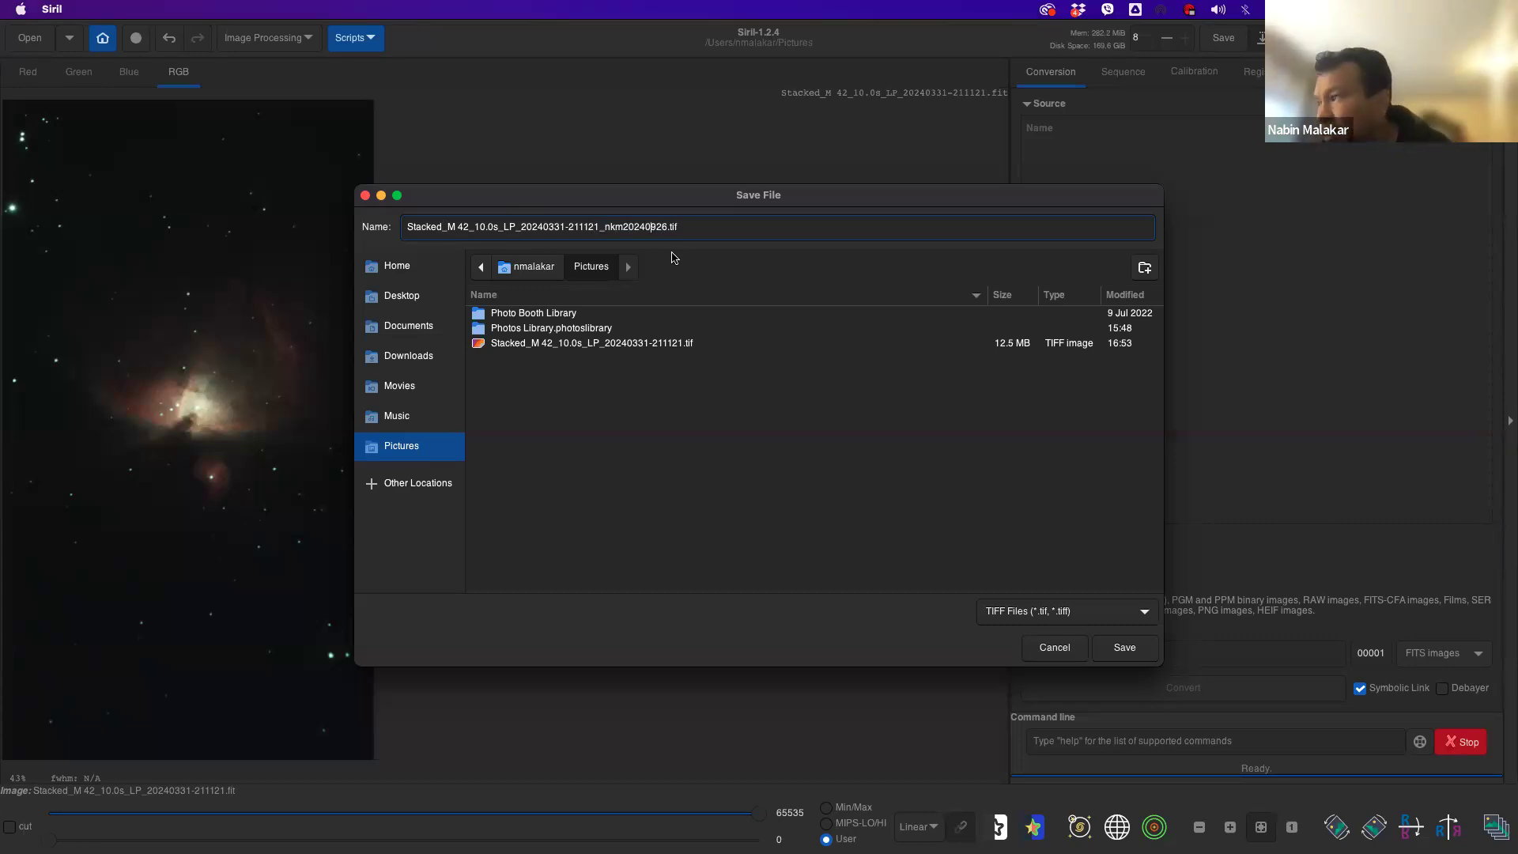
key(Right)
key(Right)
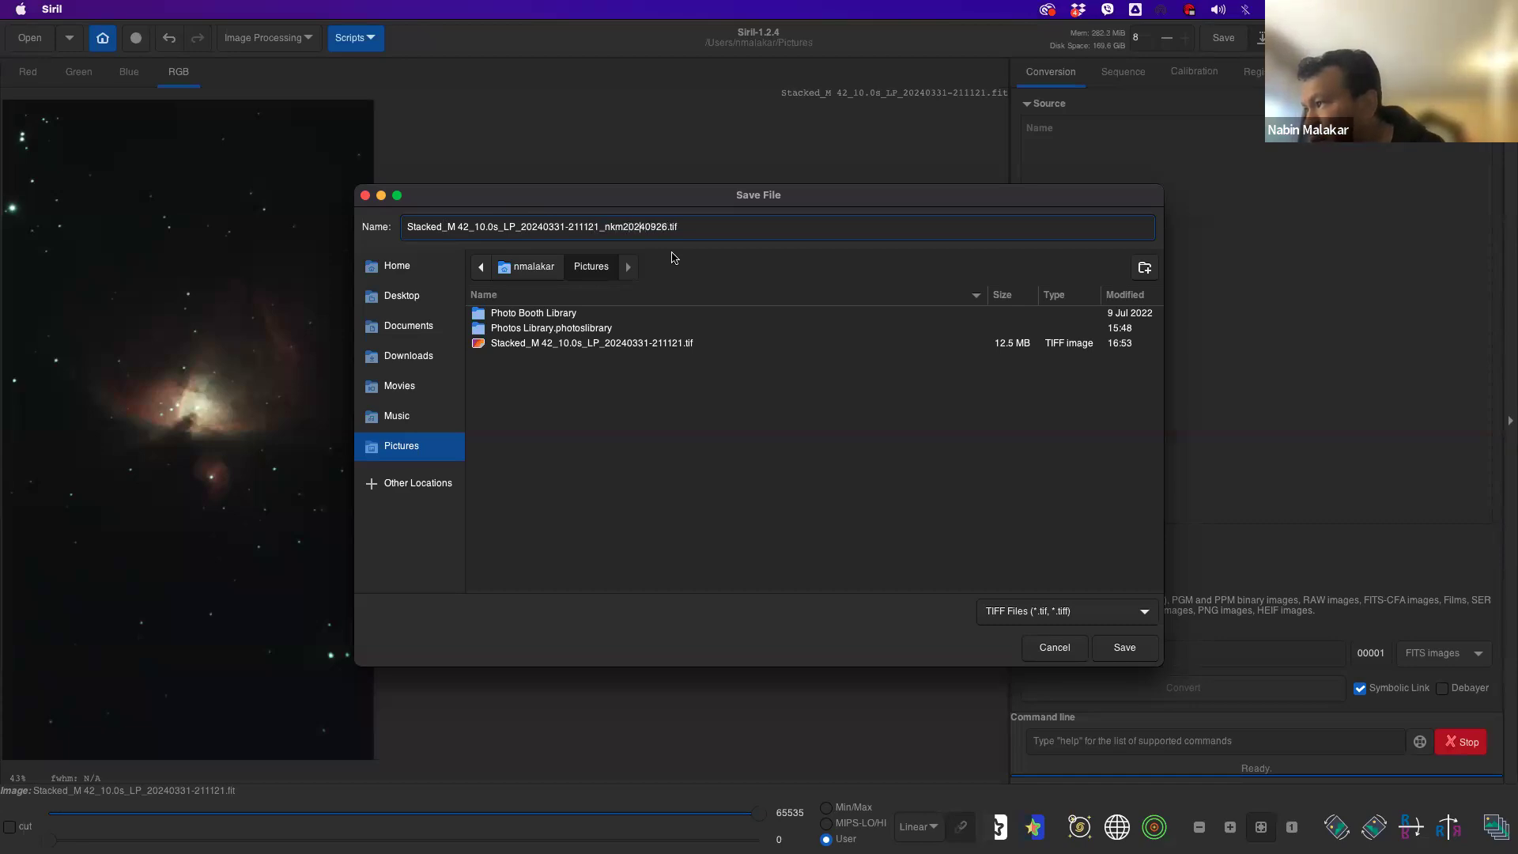
key(Right)
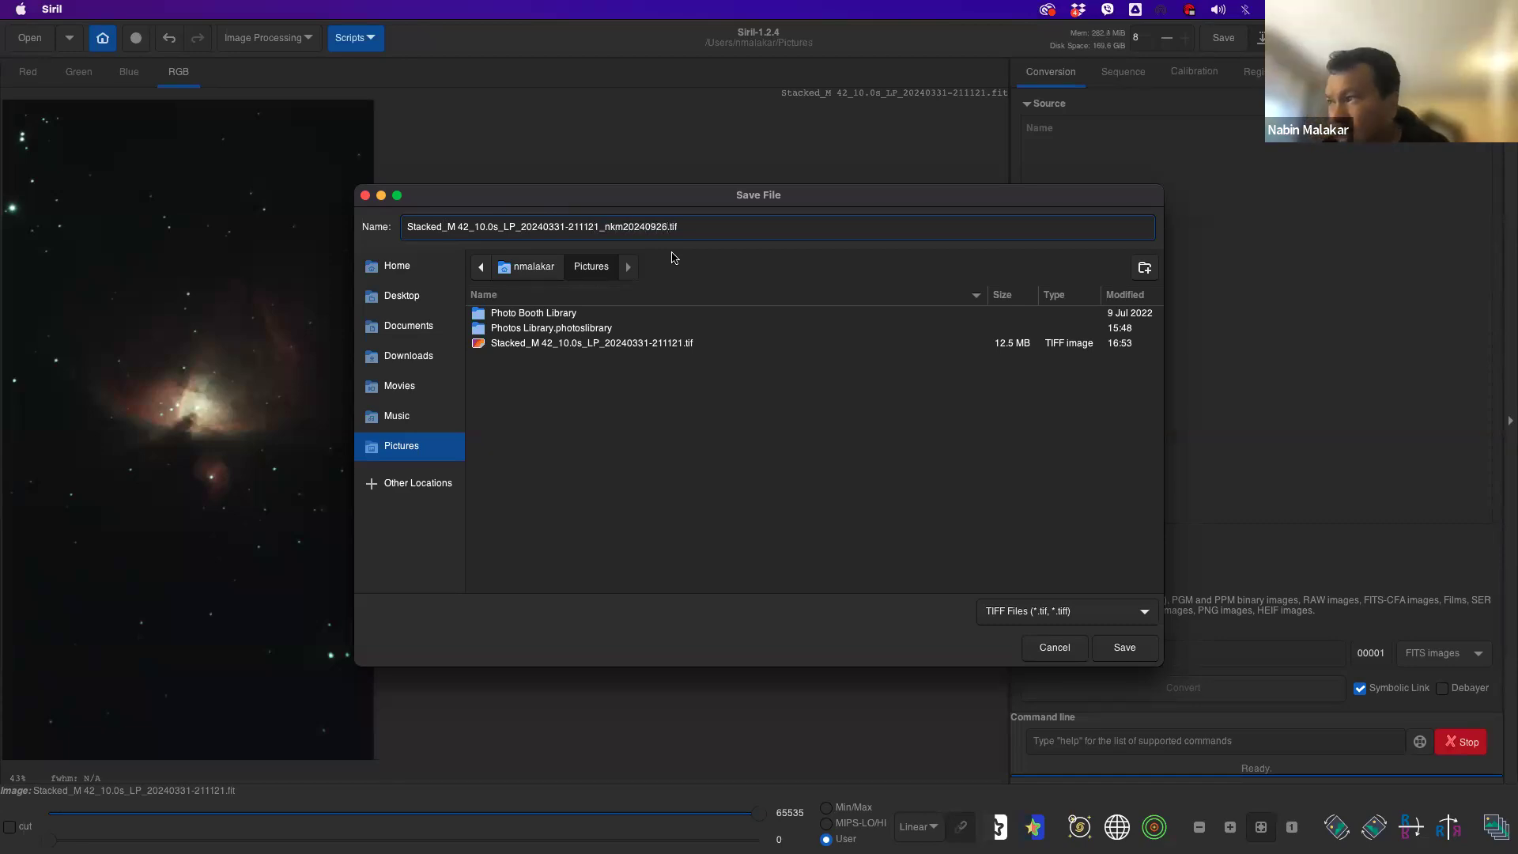
text(_hi)
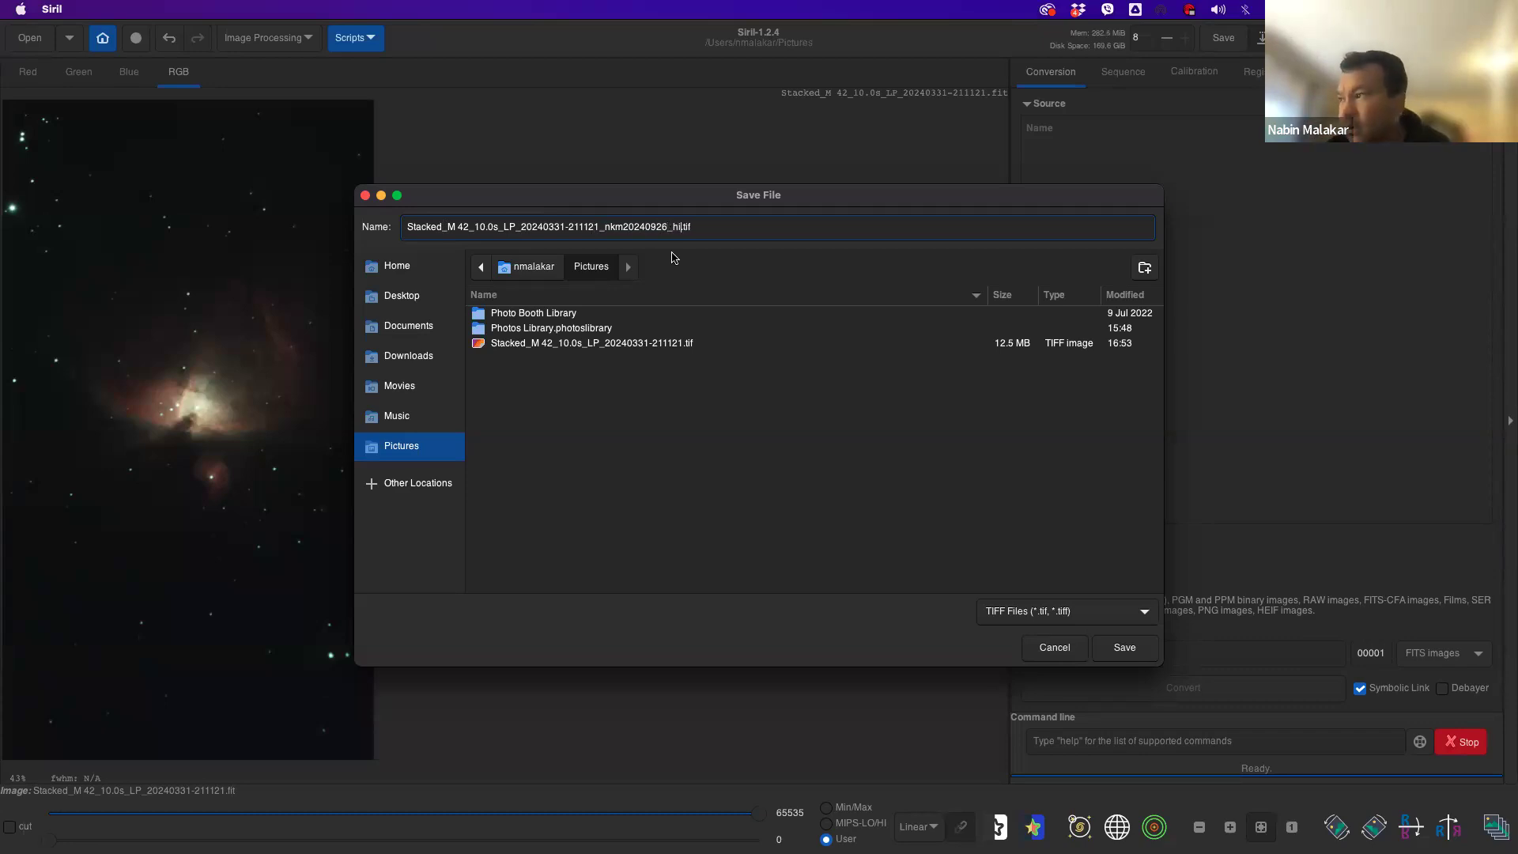
text(st)
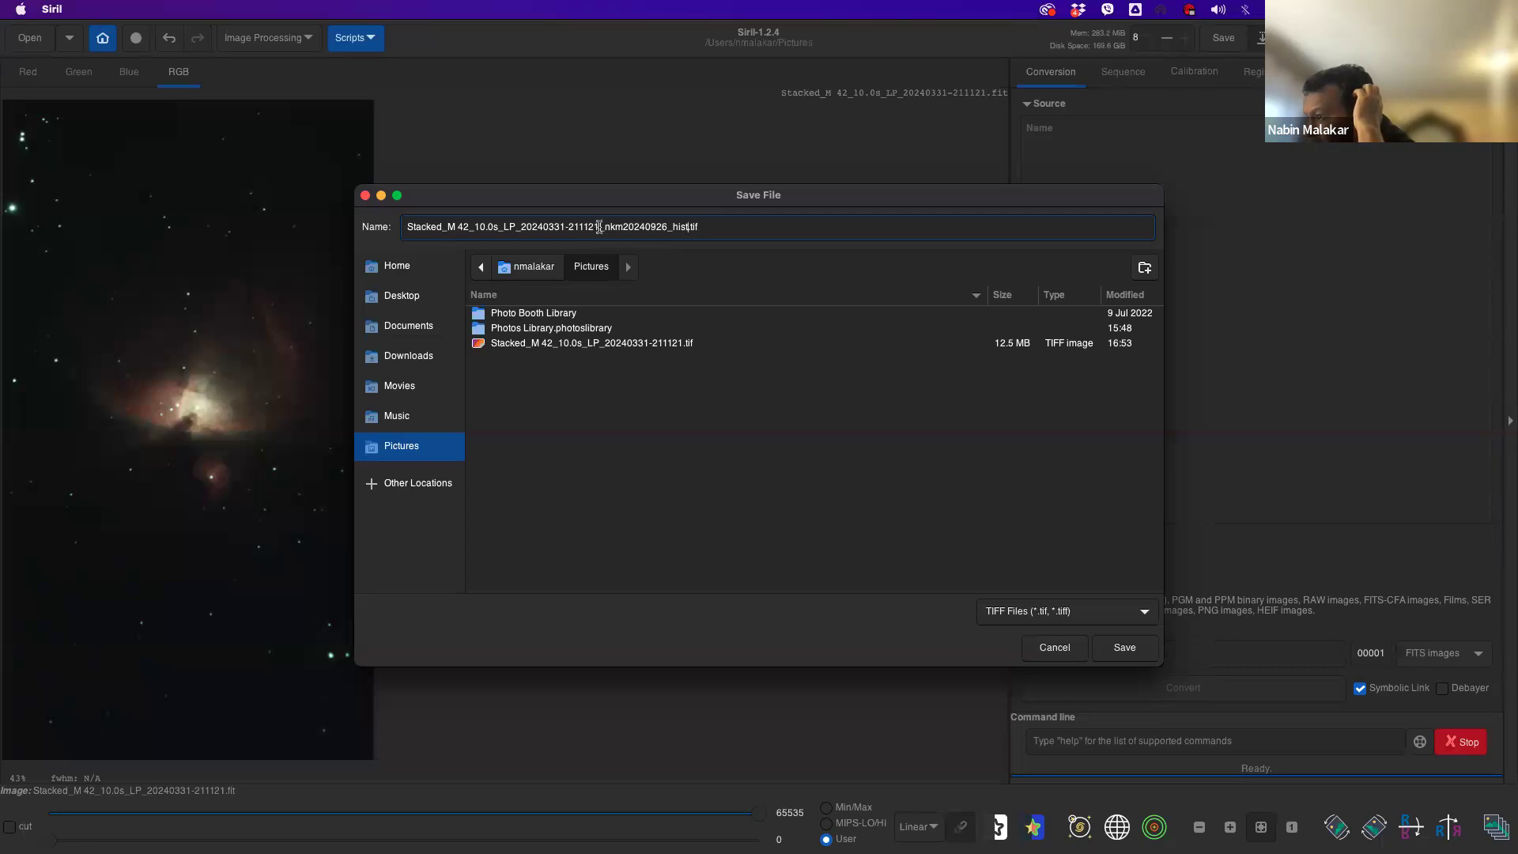
drag(602, 226, 682, 235)
click(684, 227)
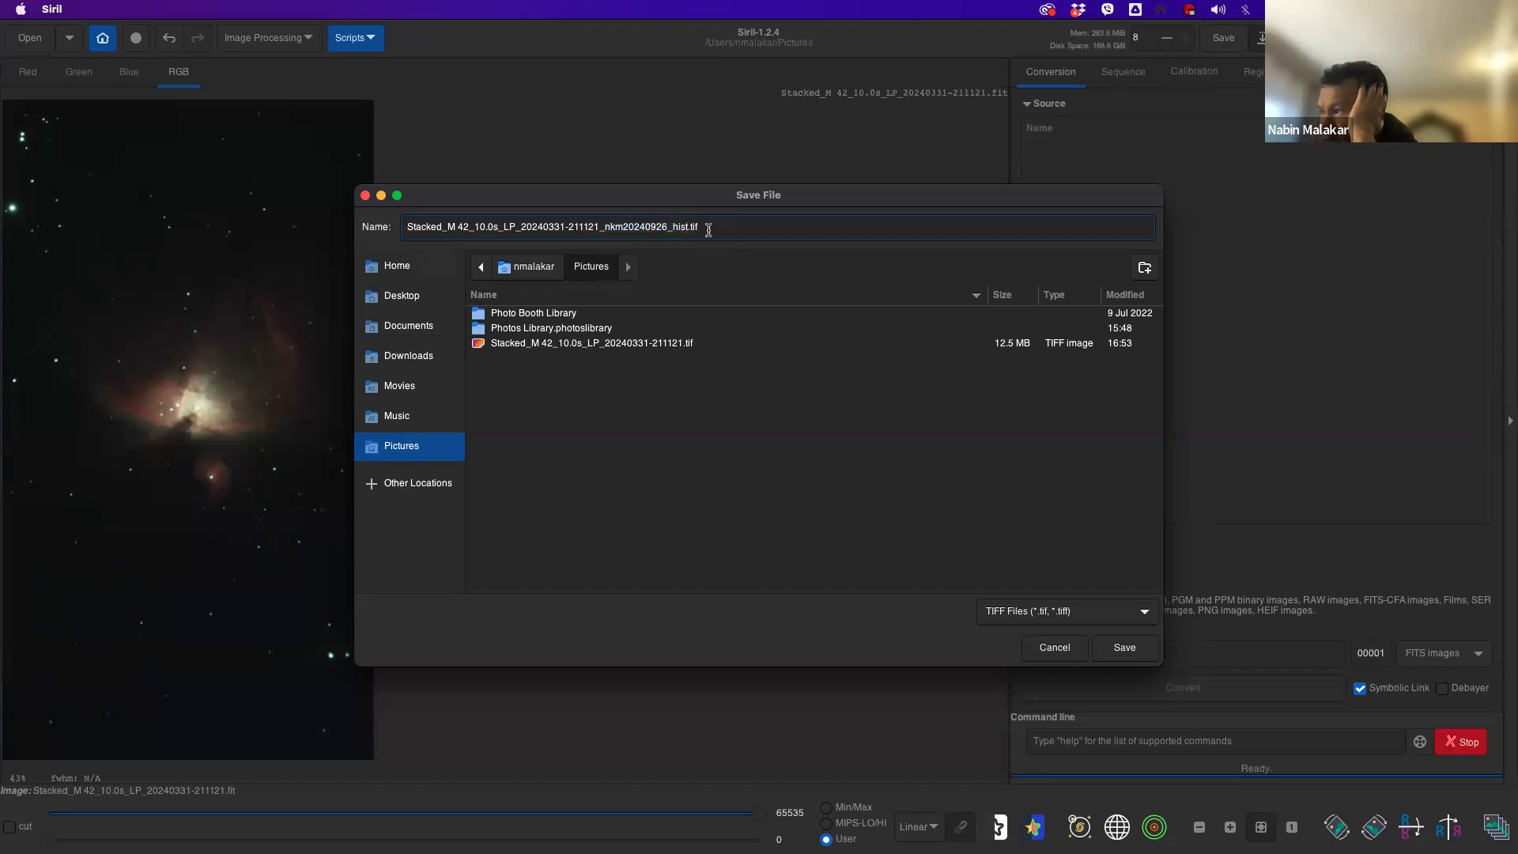
- Review the transformation history in the image description and save as an uncompressed 16-bit ASTRO-TIFF with the ICC profile embedded
click(1126, 647)
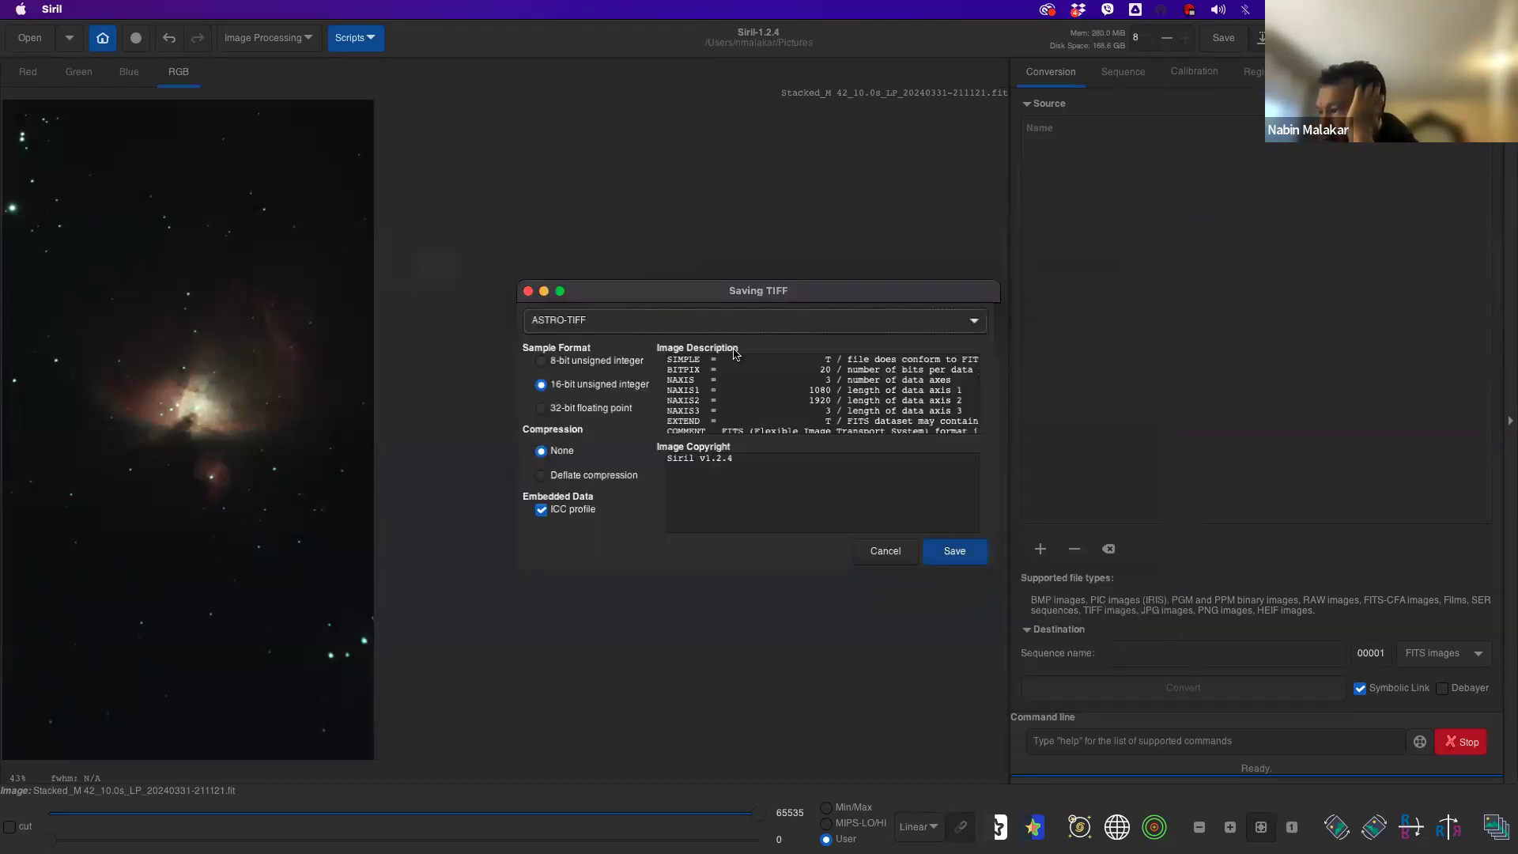
scroll(727, 387, down, 6)
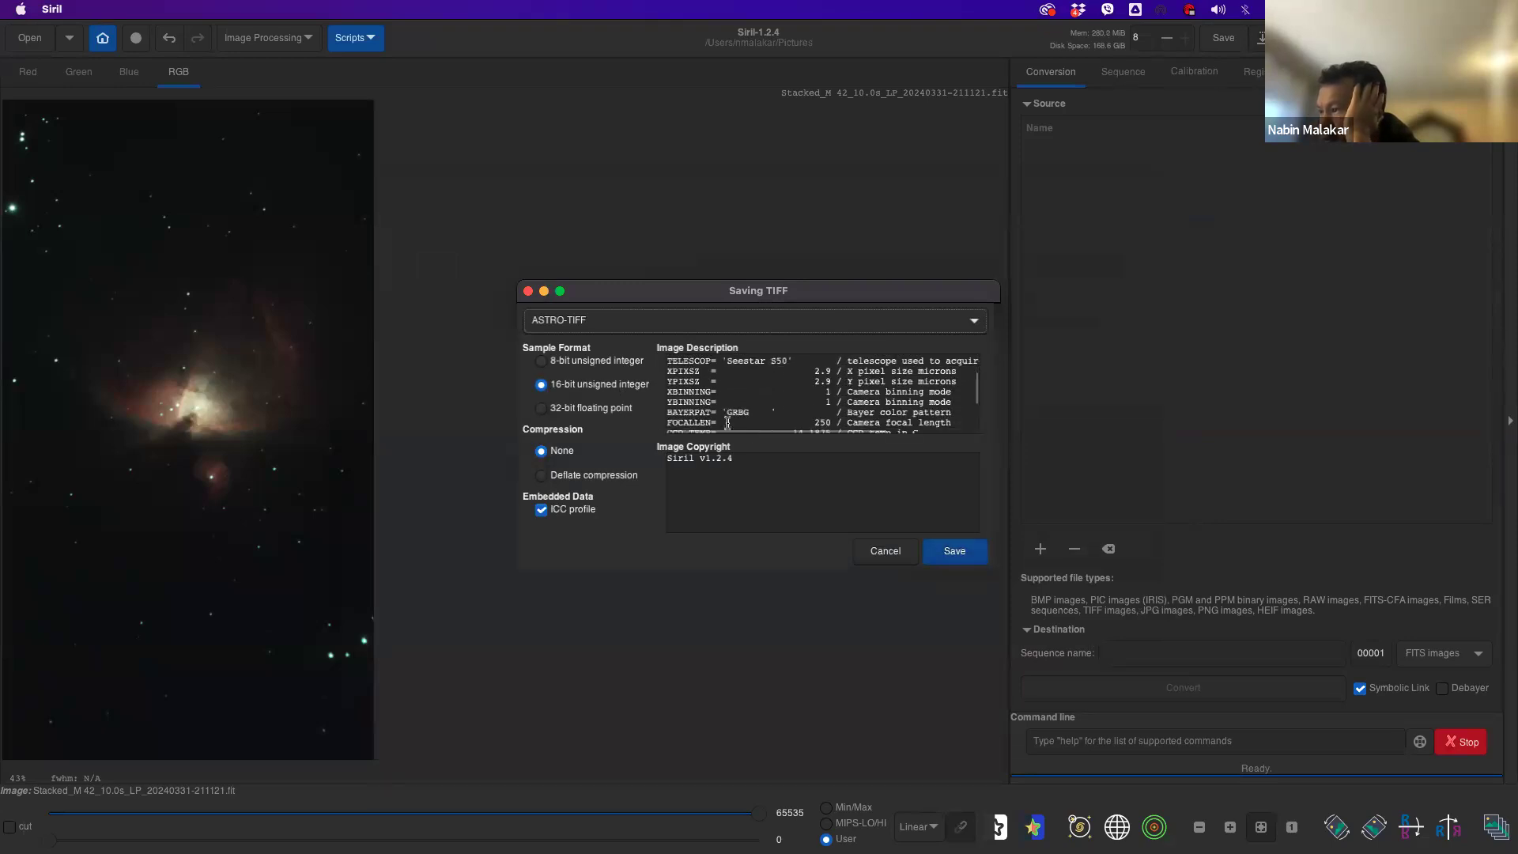
scroll(774, 407, down, 10)
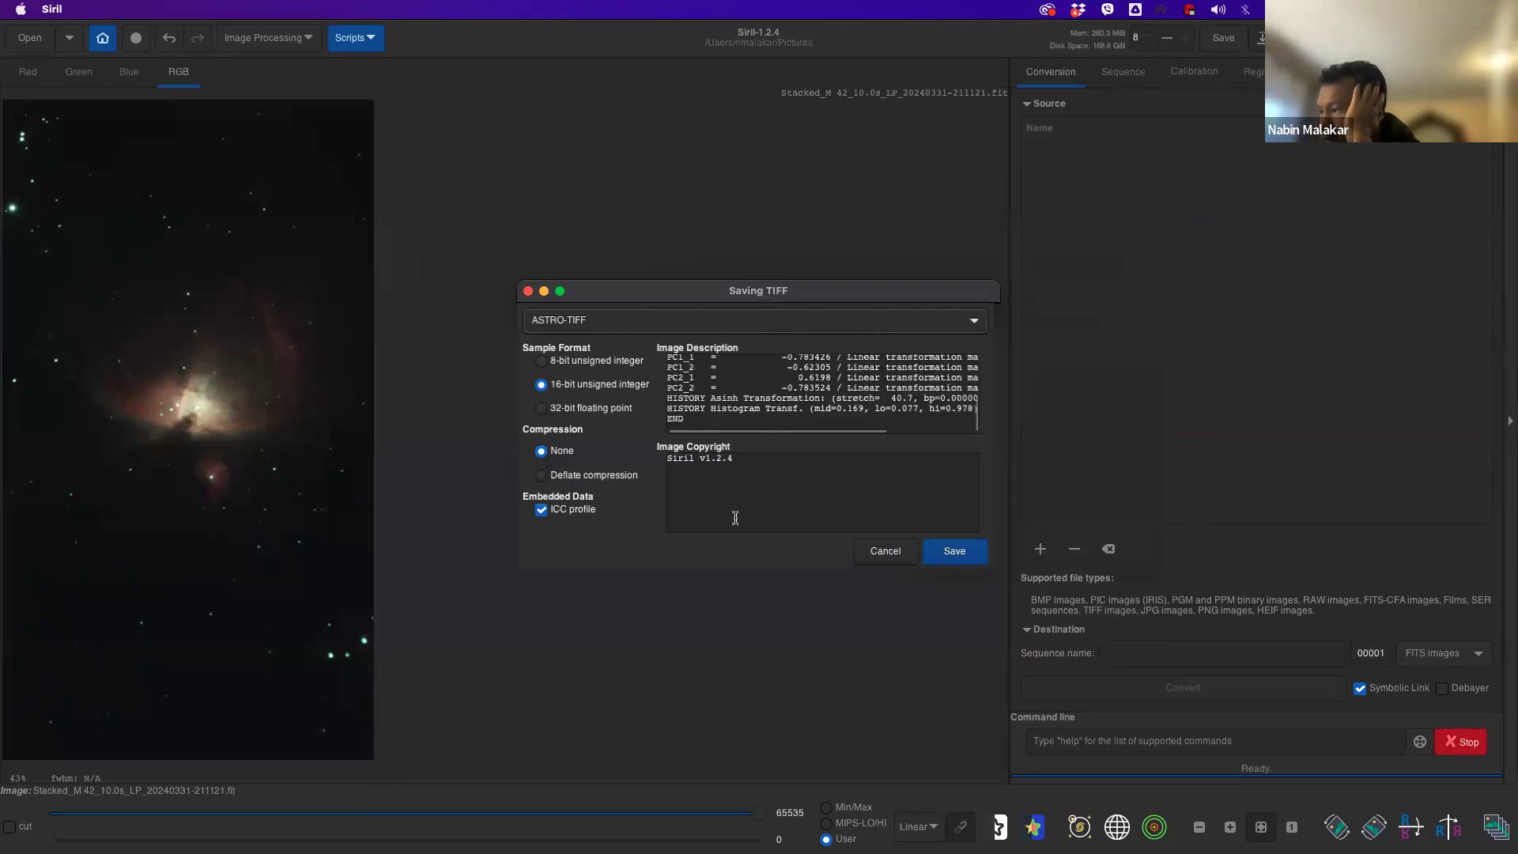
click(960, 560)
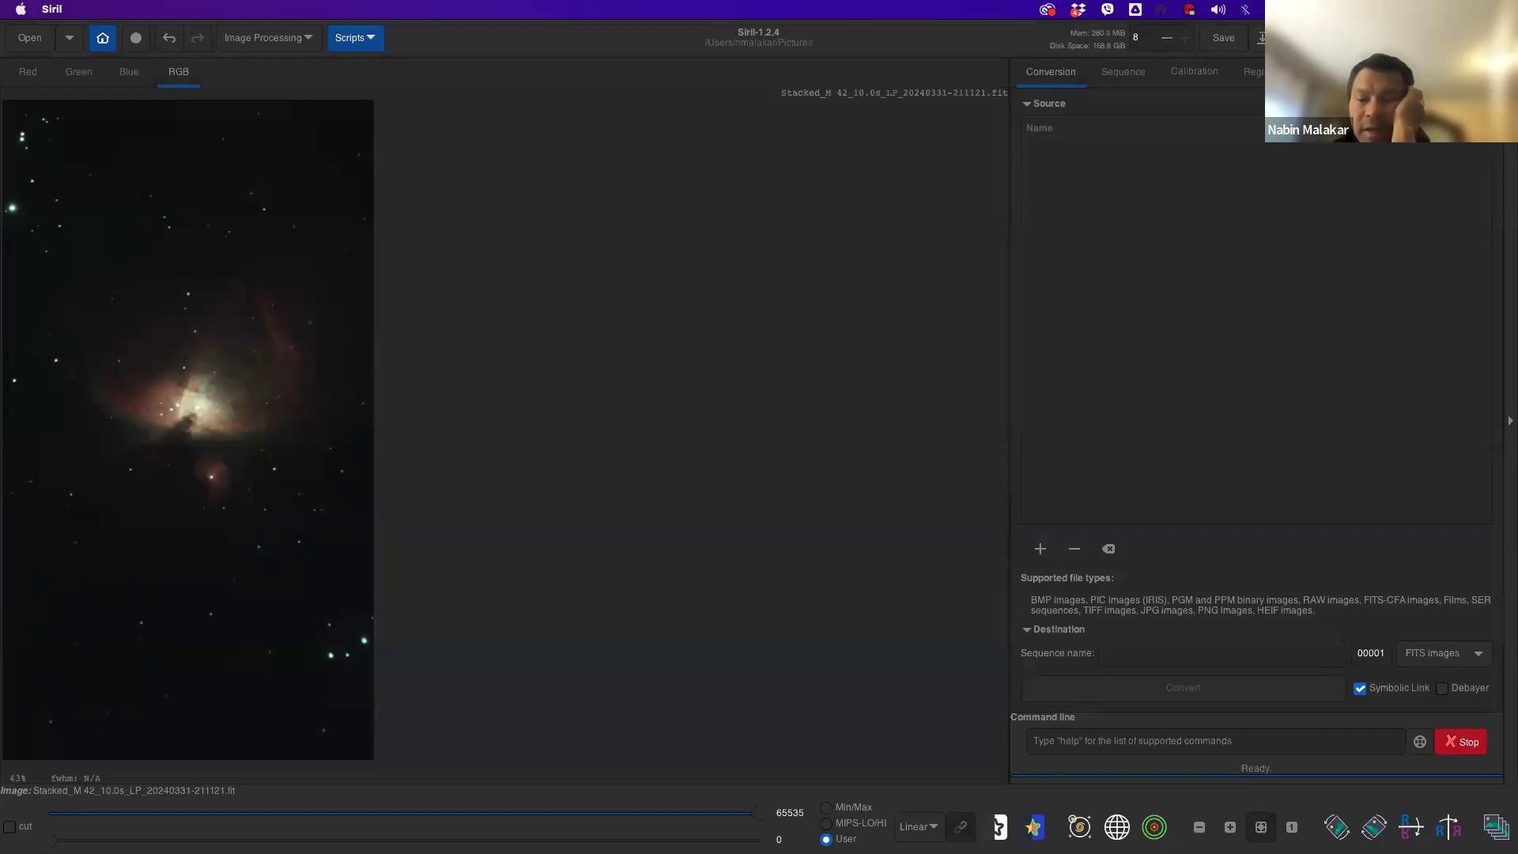
click(587, 234)
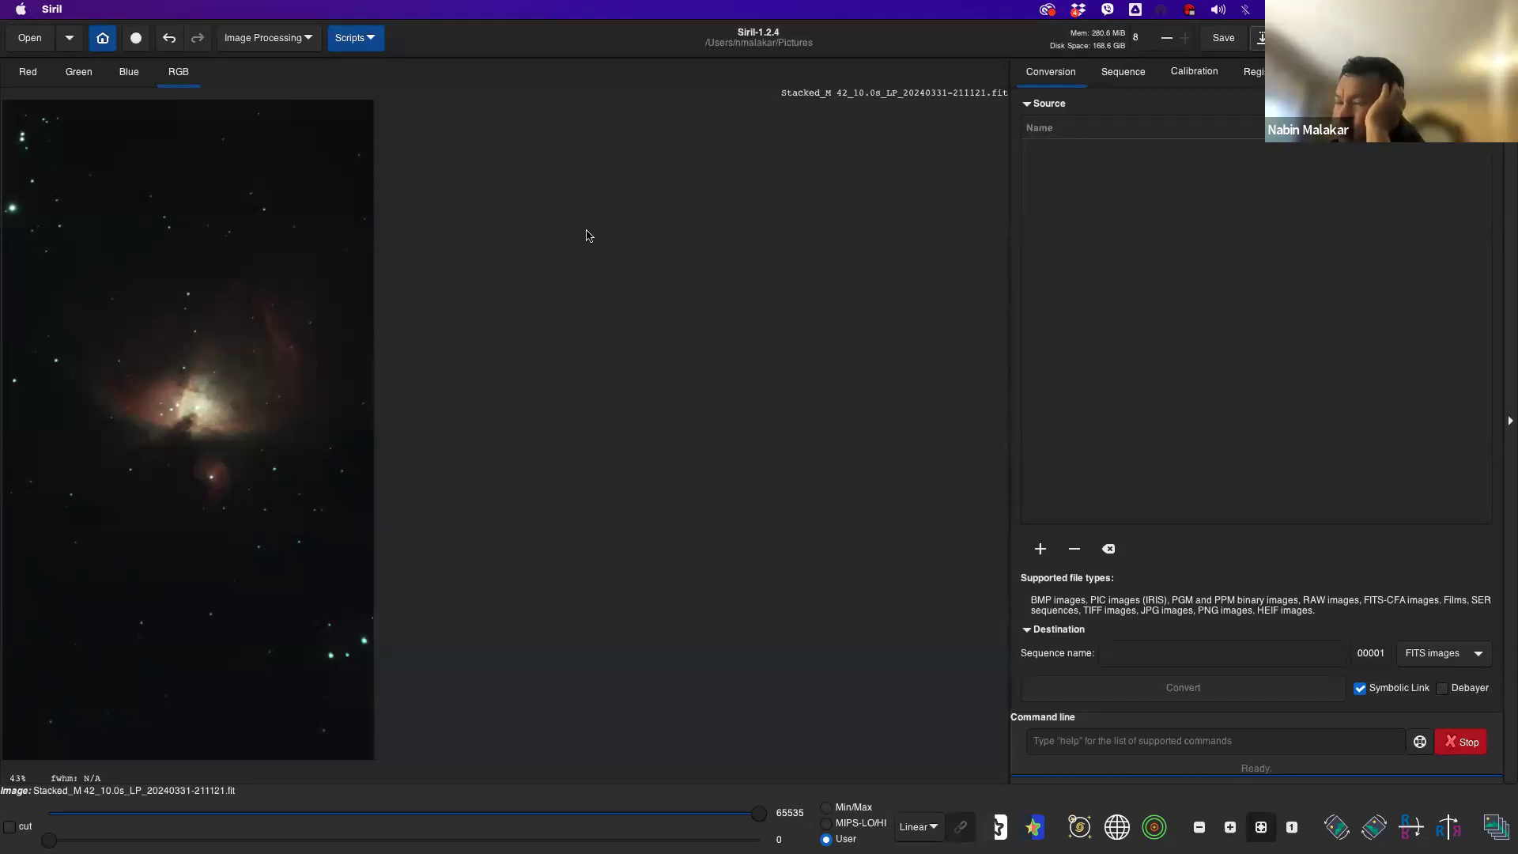
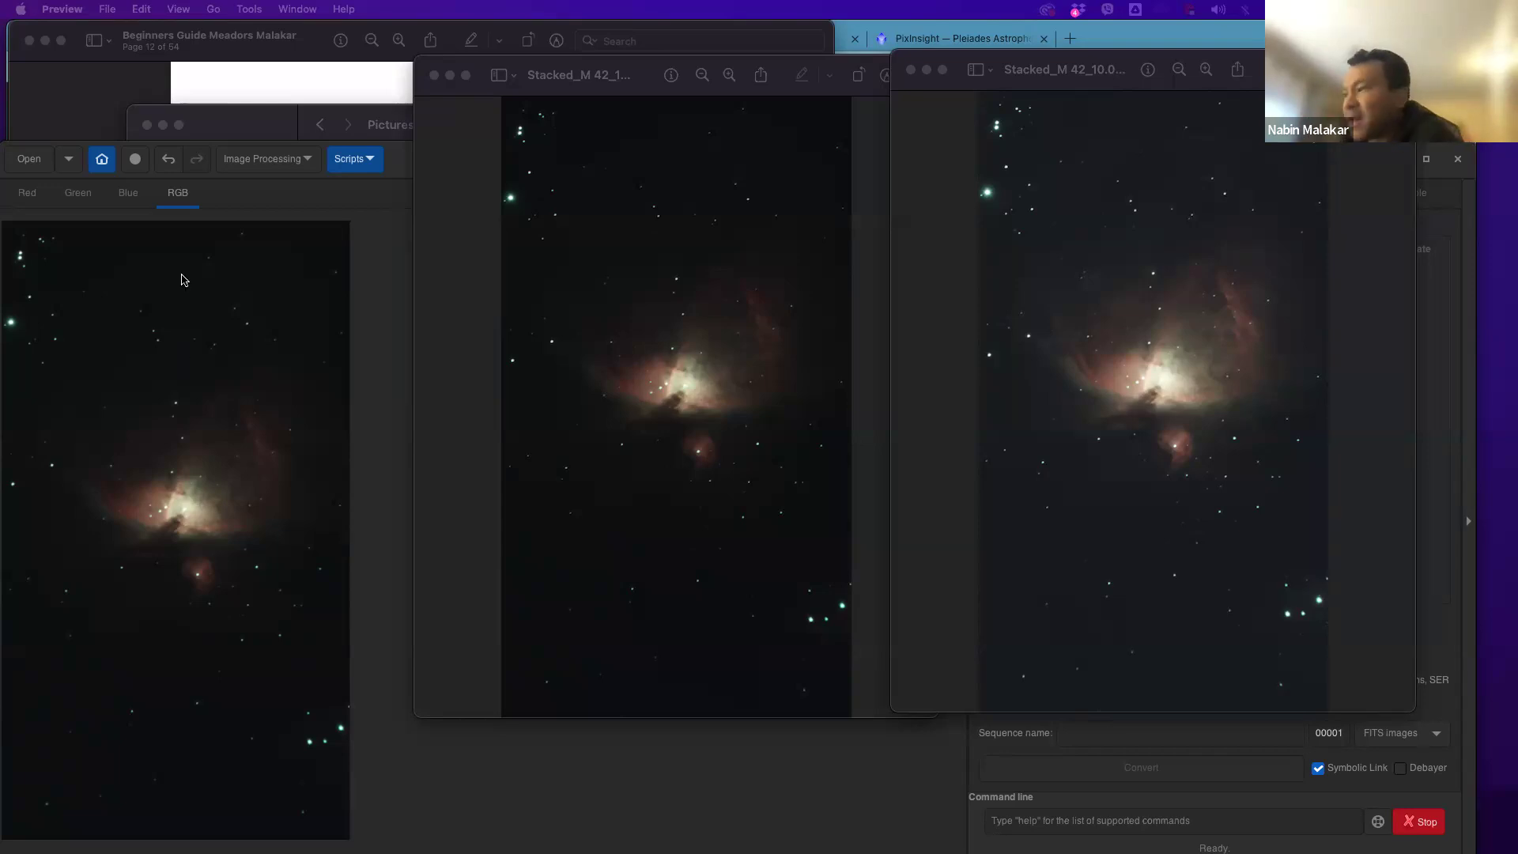
- Switch to Preview and examine the Adjust Color histogram of the darker M 42 image
click(658, 69)
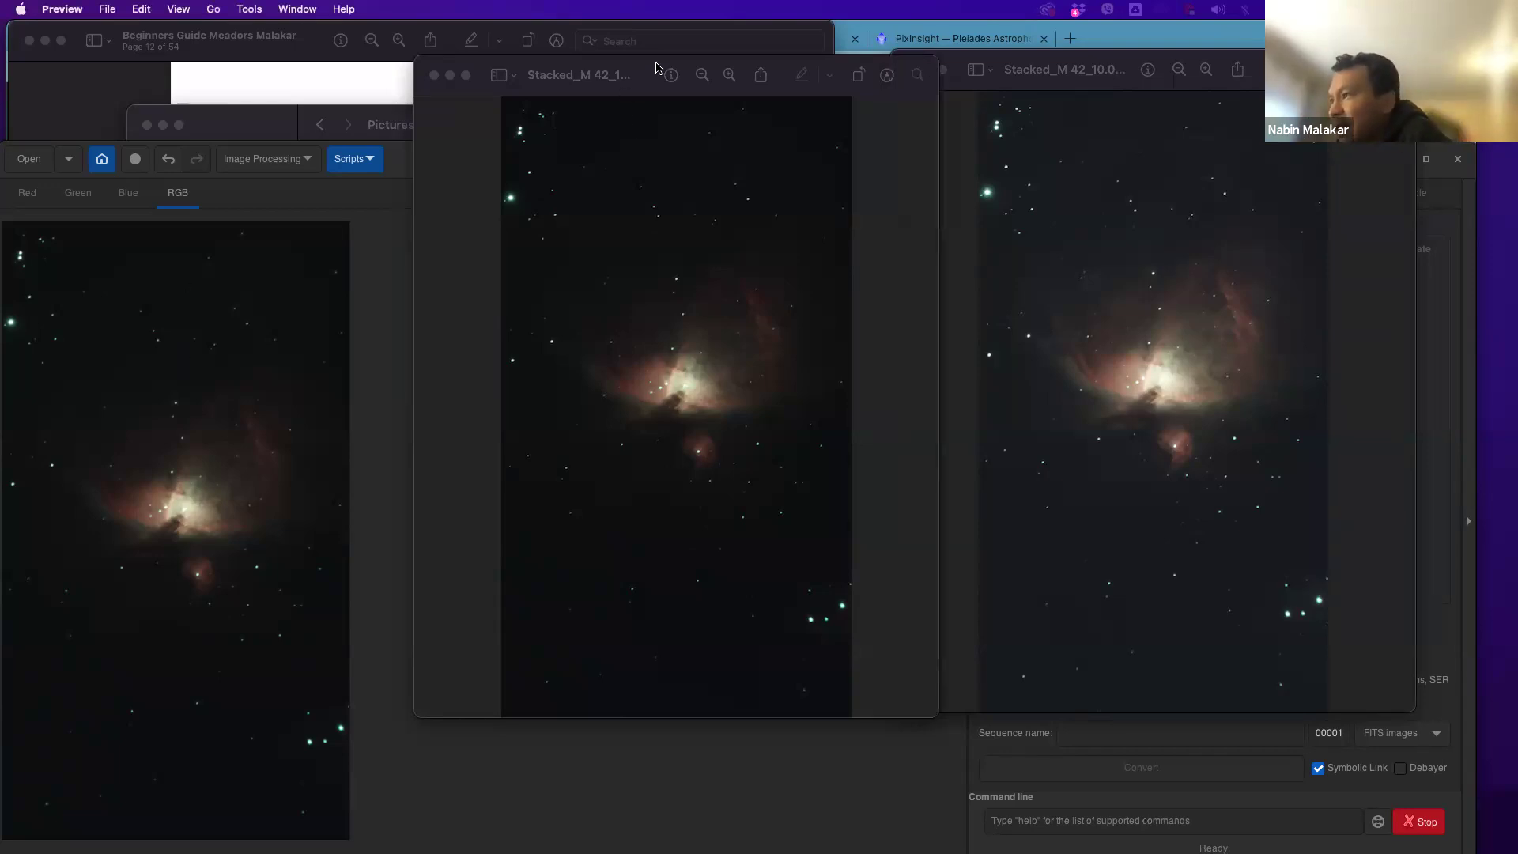
click(249, 9)
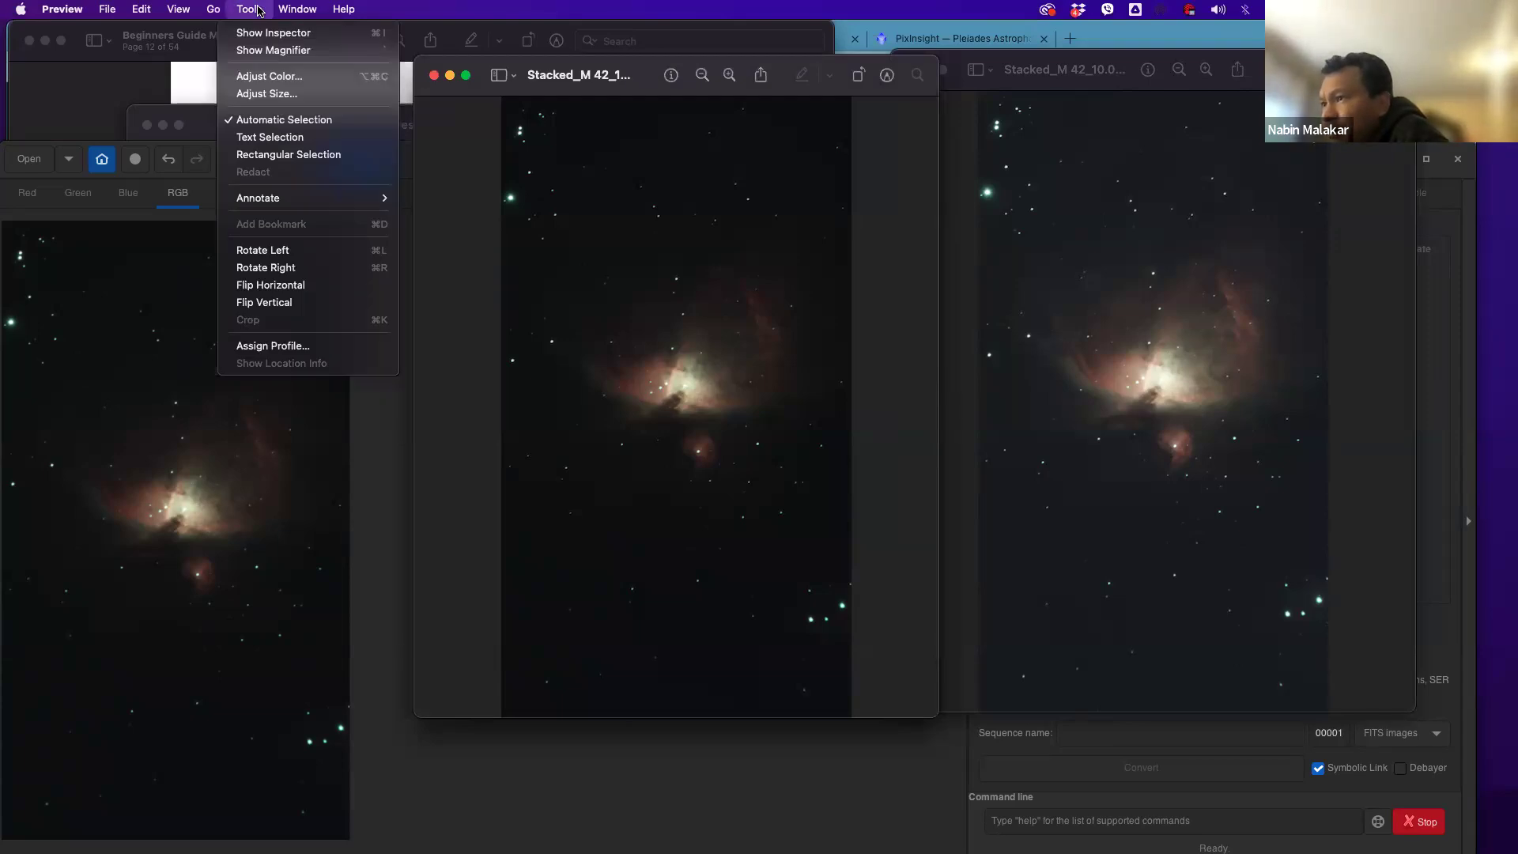
click(259, 11)
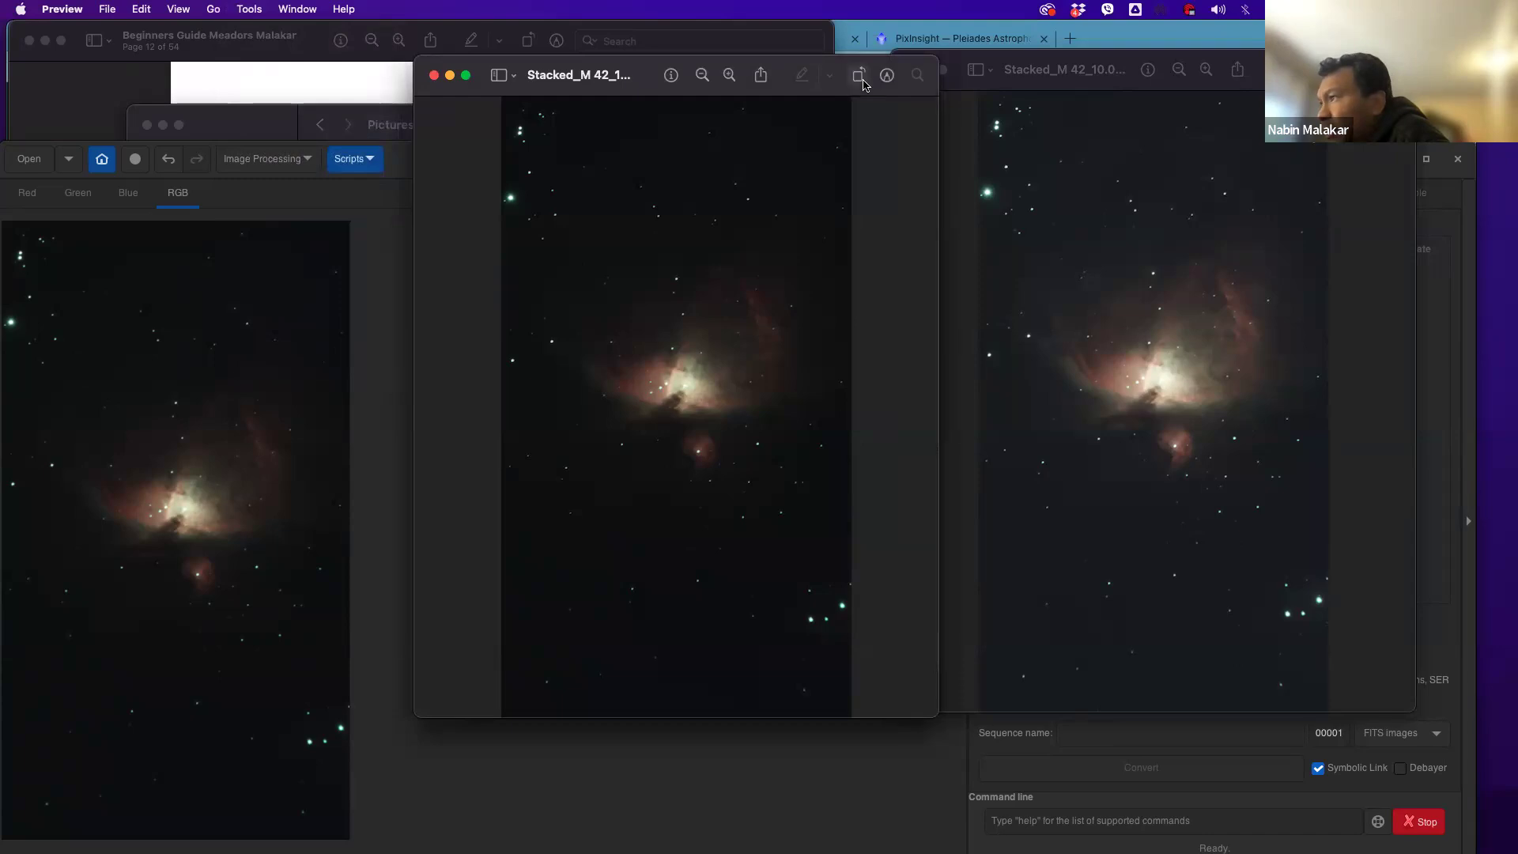
click(670, 75)
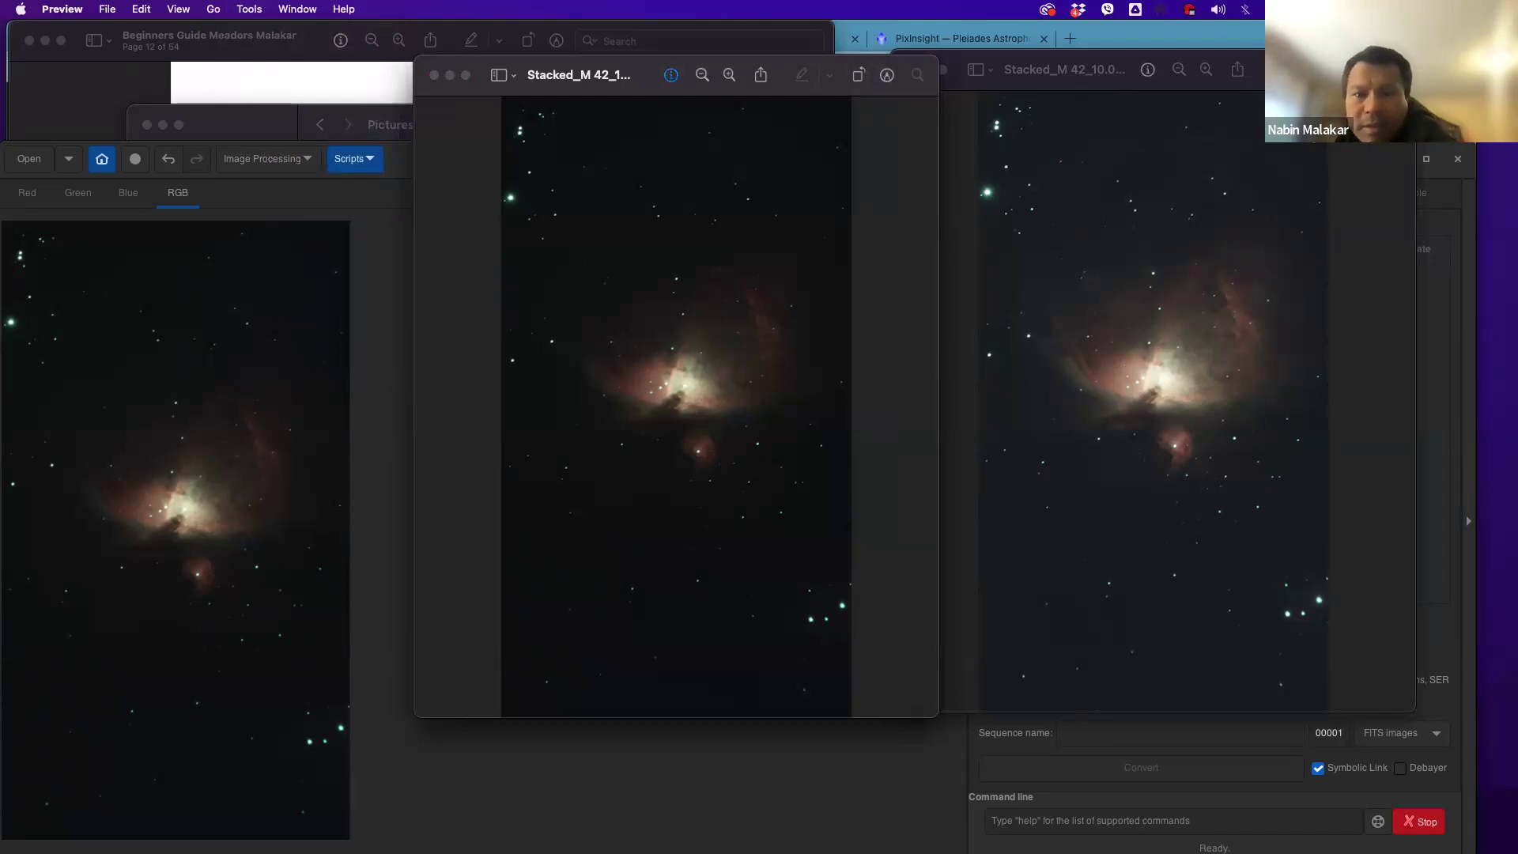
click(235, 10)
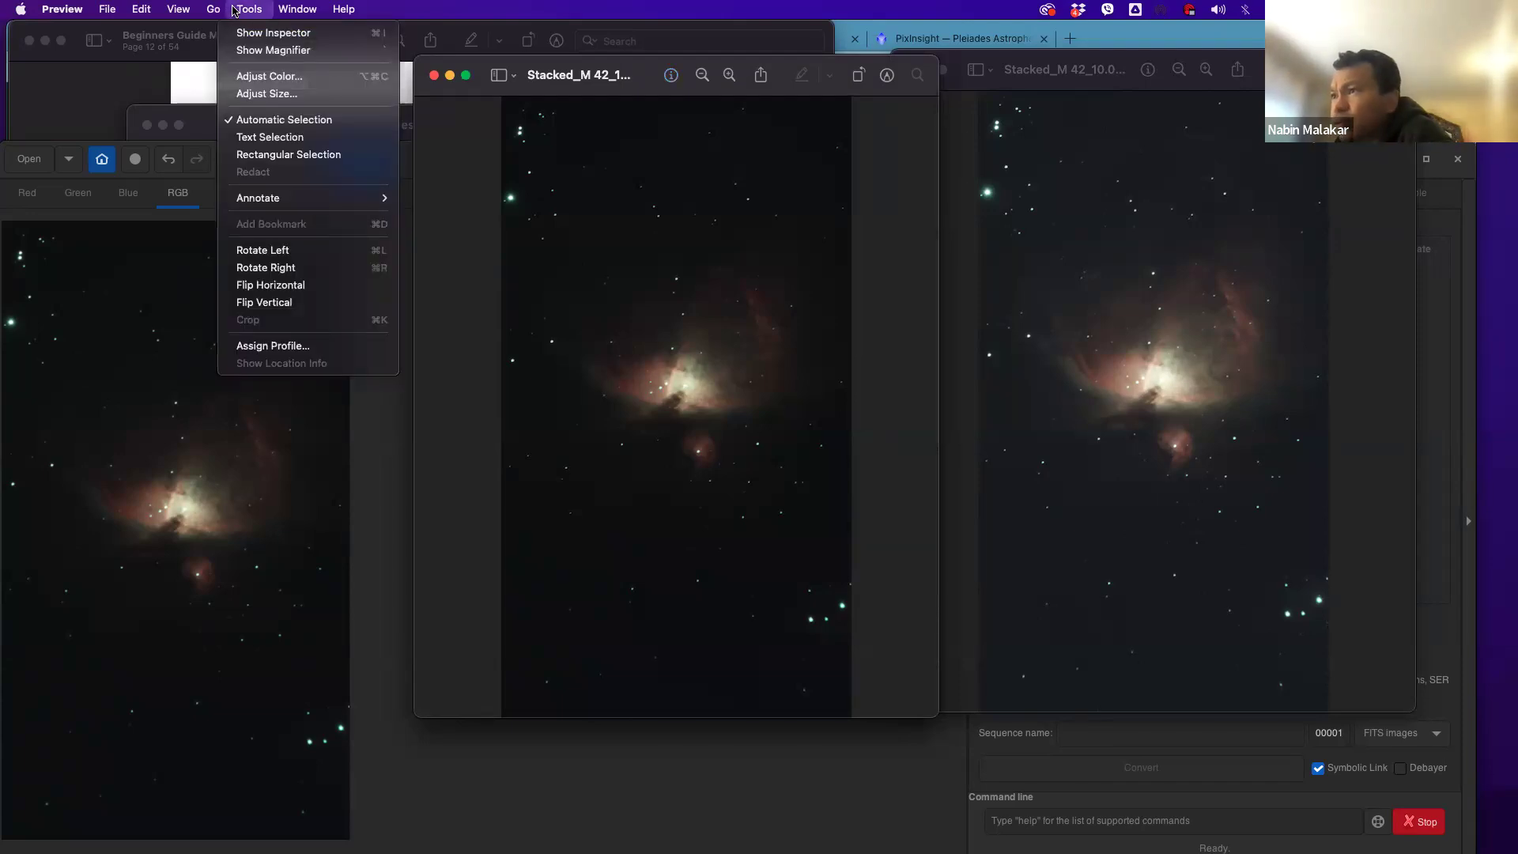
click(293, 81)
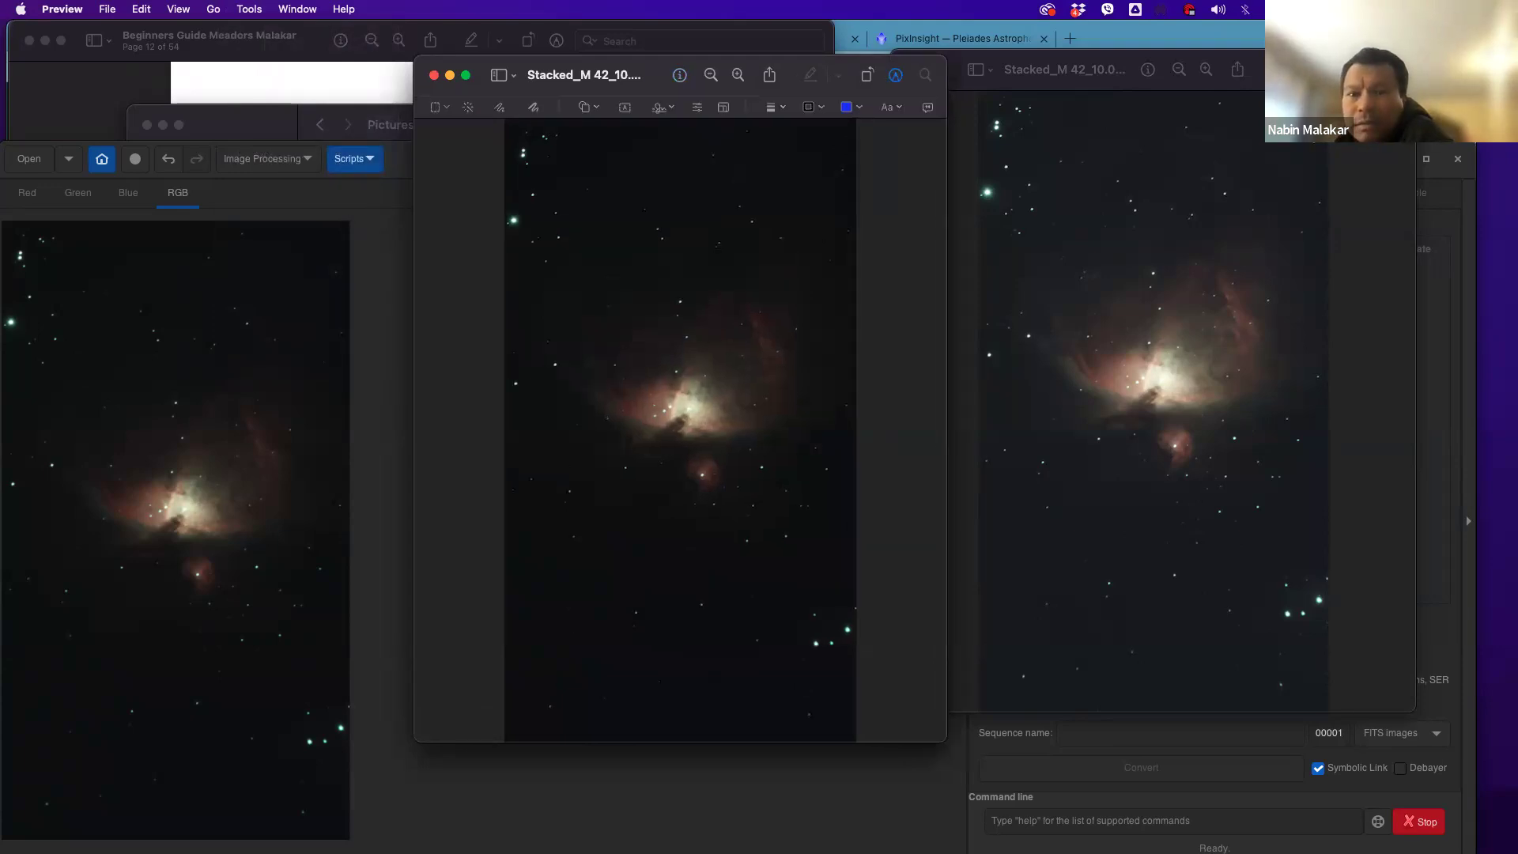
drag(727, 308, 522, 313)
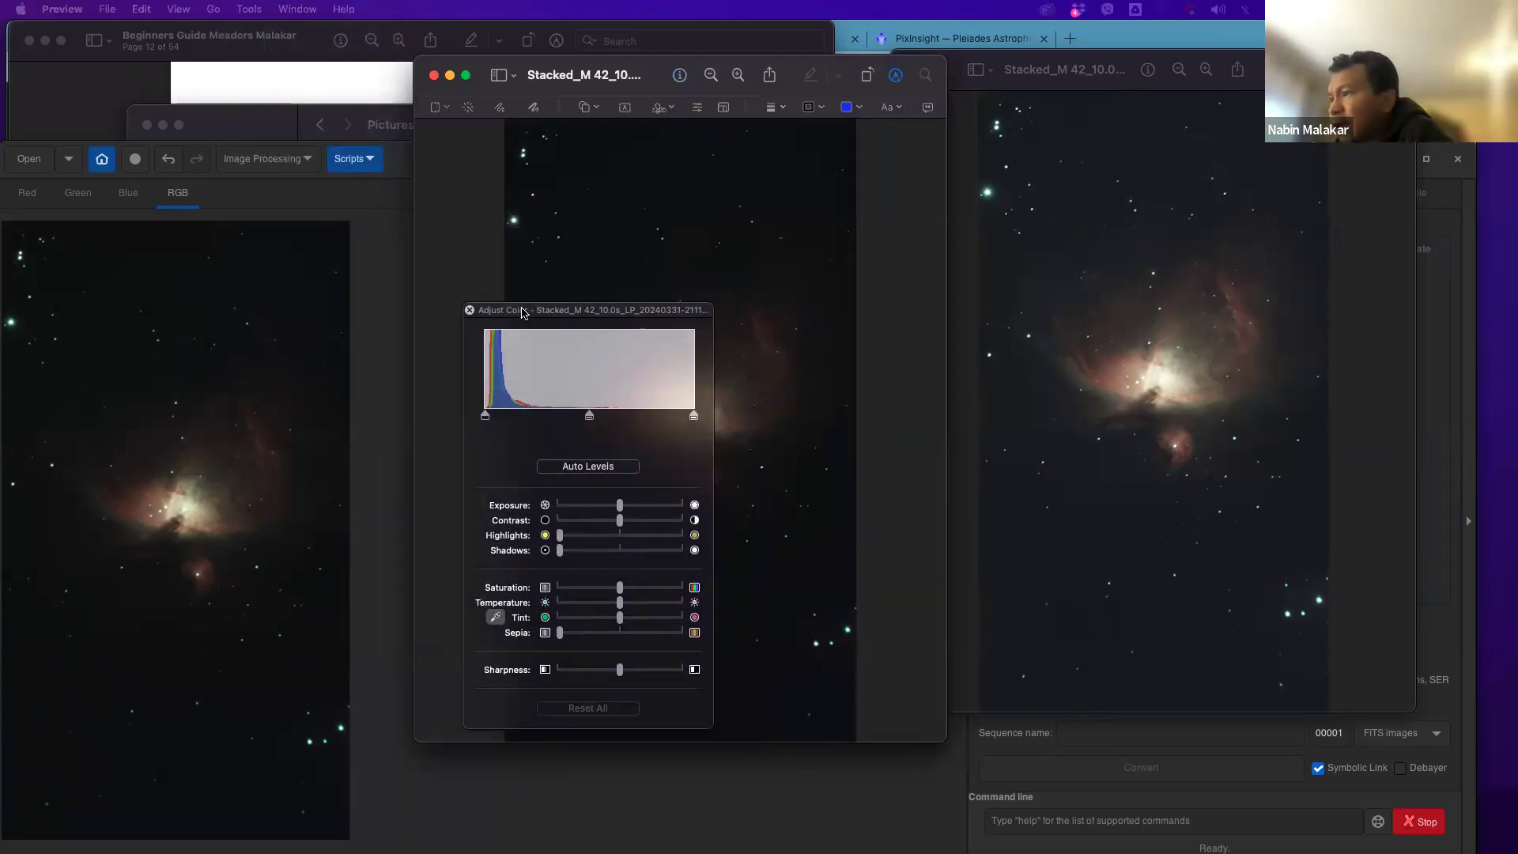
- Place the two stretched M 42 images side by side and open Adjust Color for the darker one
click(1085, 67)
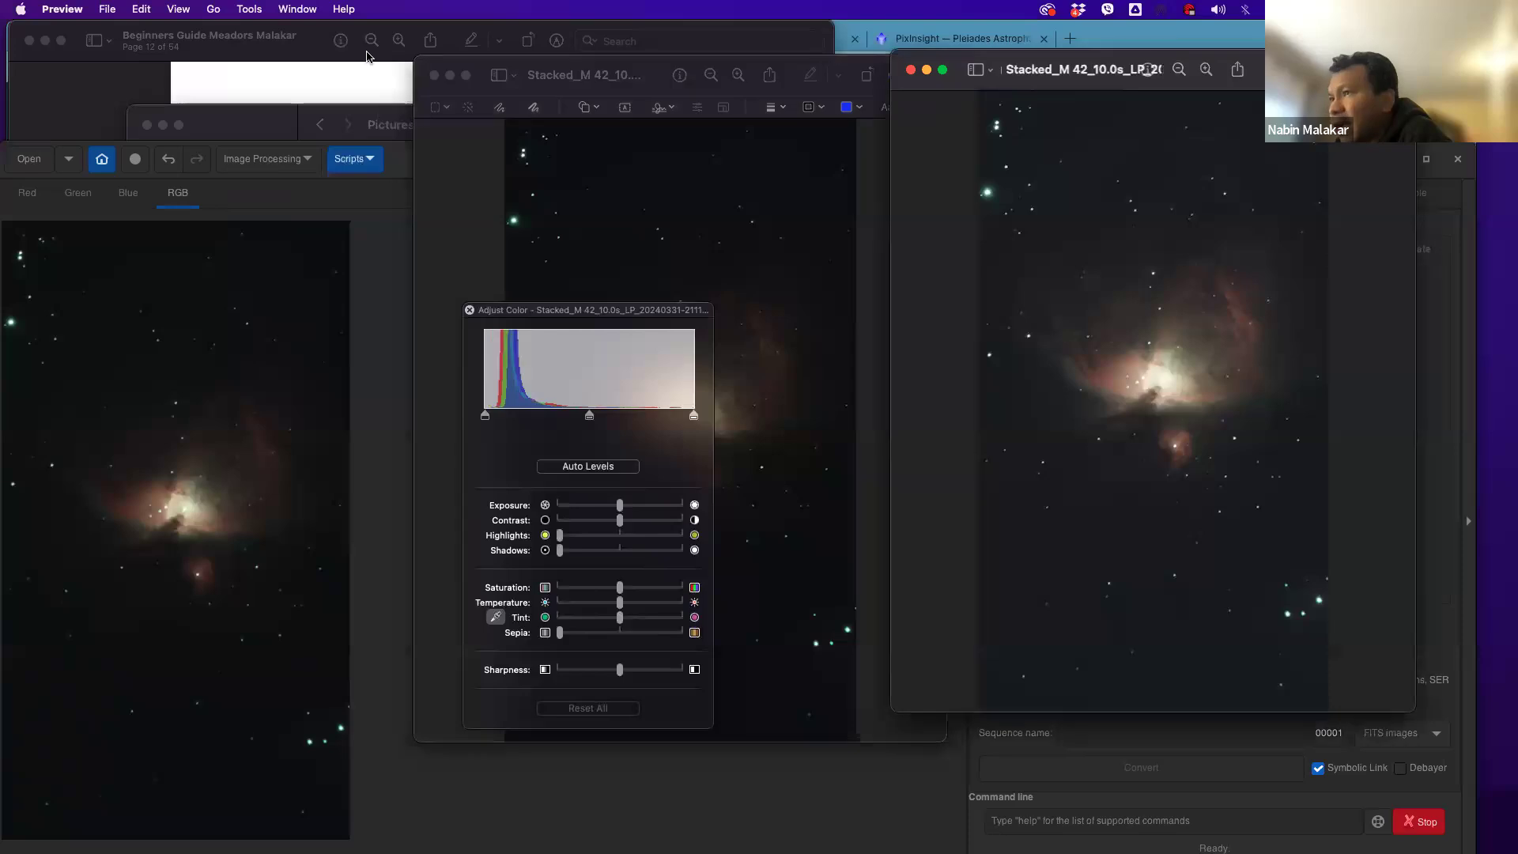
click(247, 9)
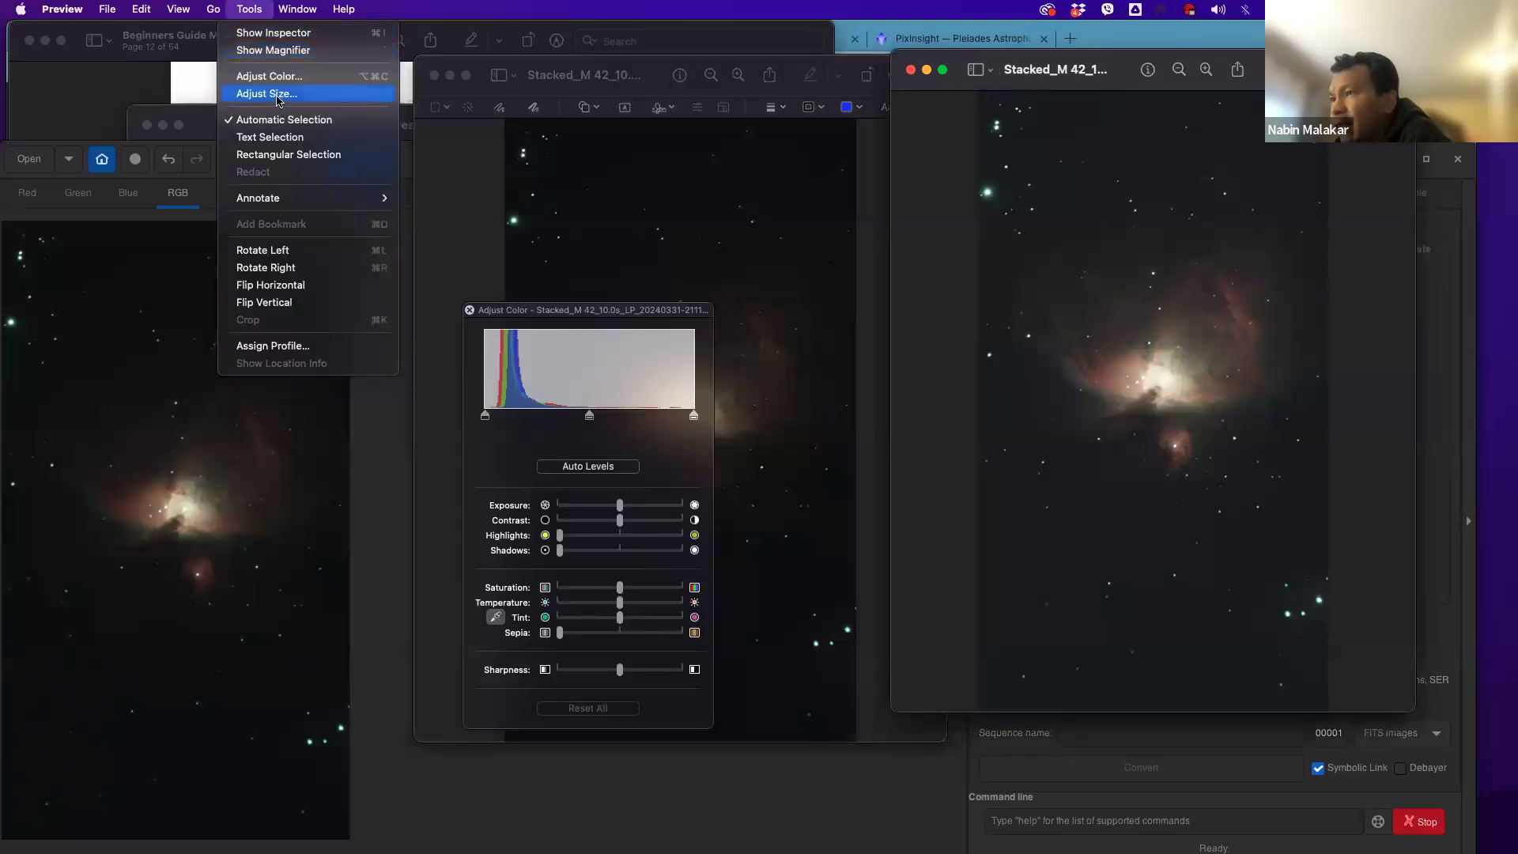
click(295, 79)
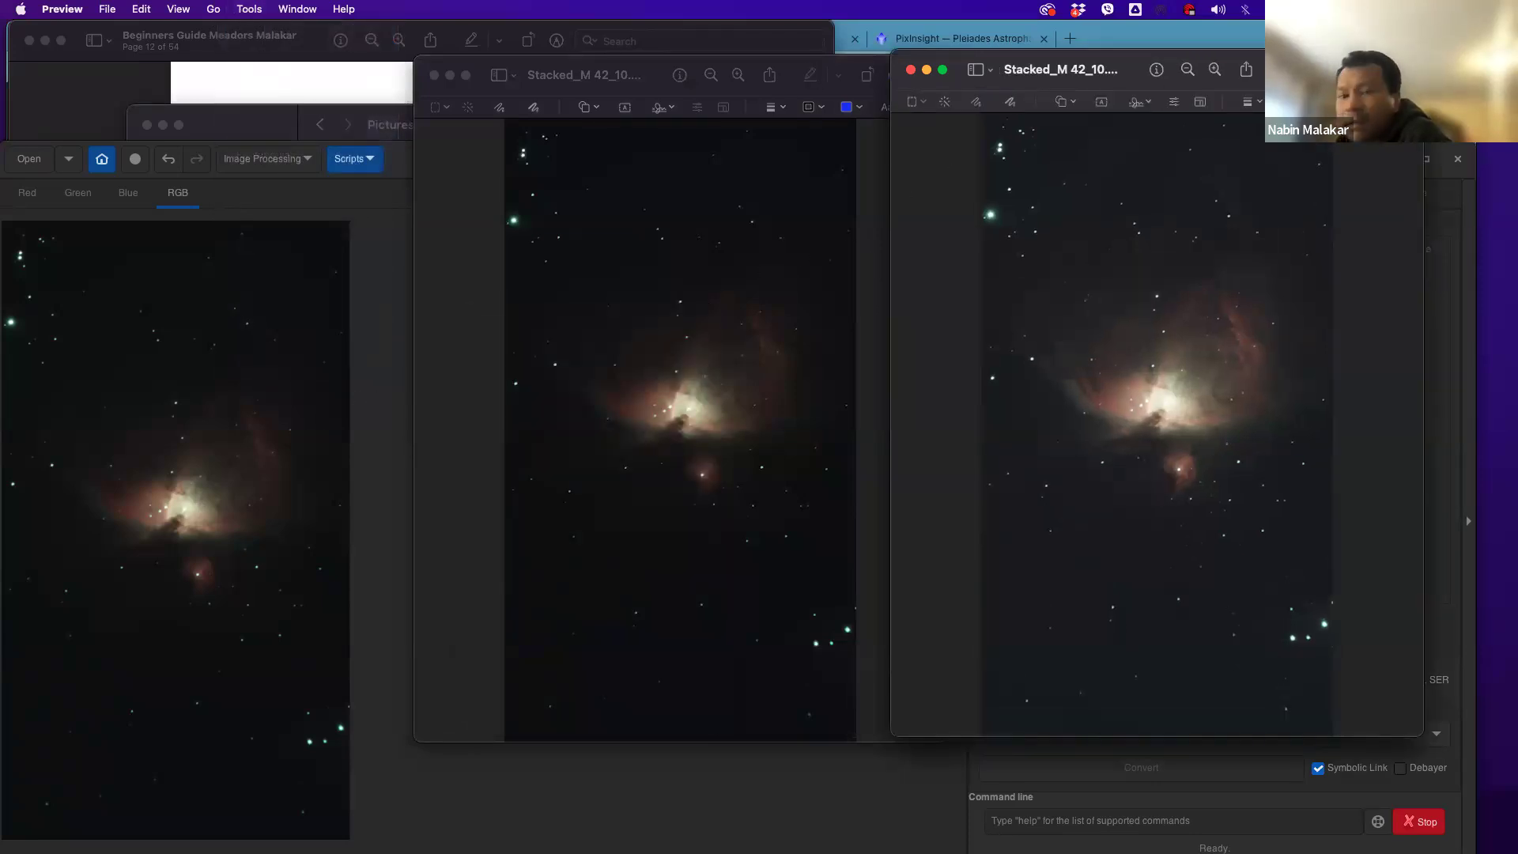
drag(697, 58, 638, 52)
click(241, 8)
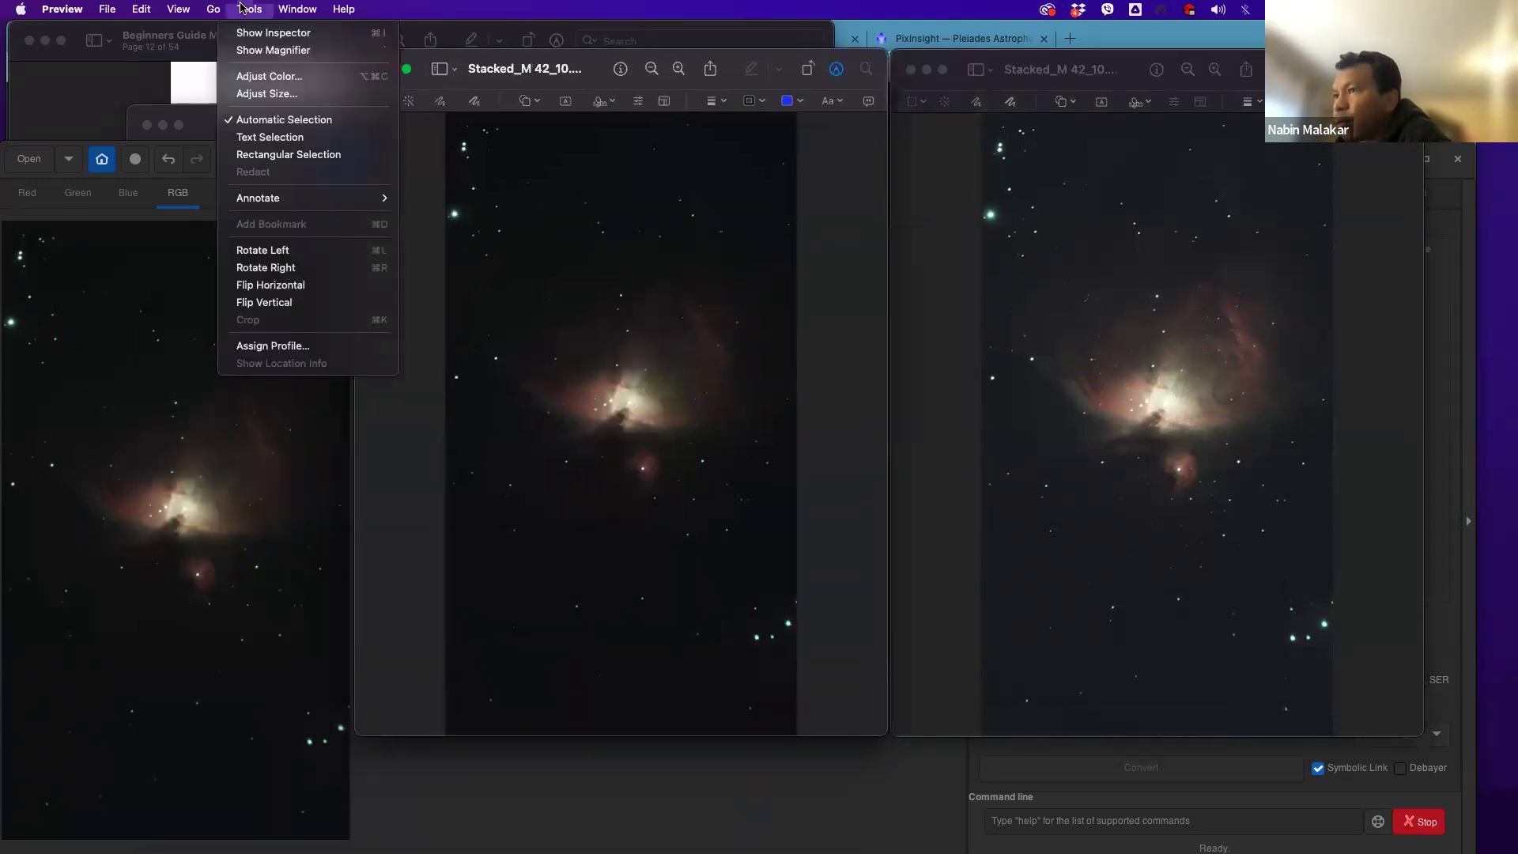
click(295, 76)
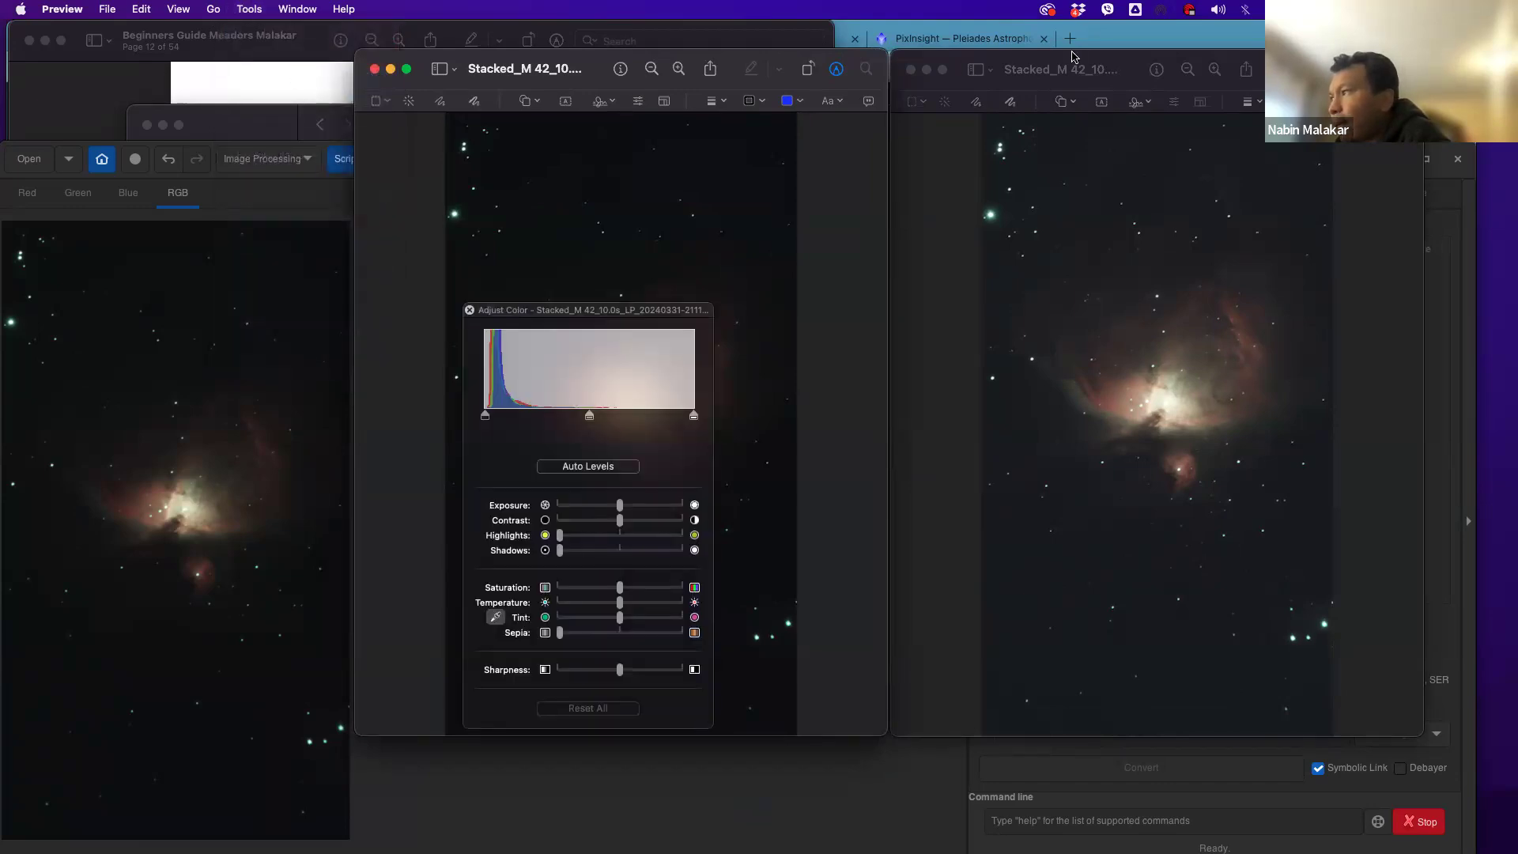
- Compare the Adjust Color histograms of the darker and brighter M 42 images by alternating between their windows
click(1074, 55)
drag(655, 303, 915, 304)
click(583, 60)
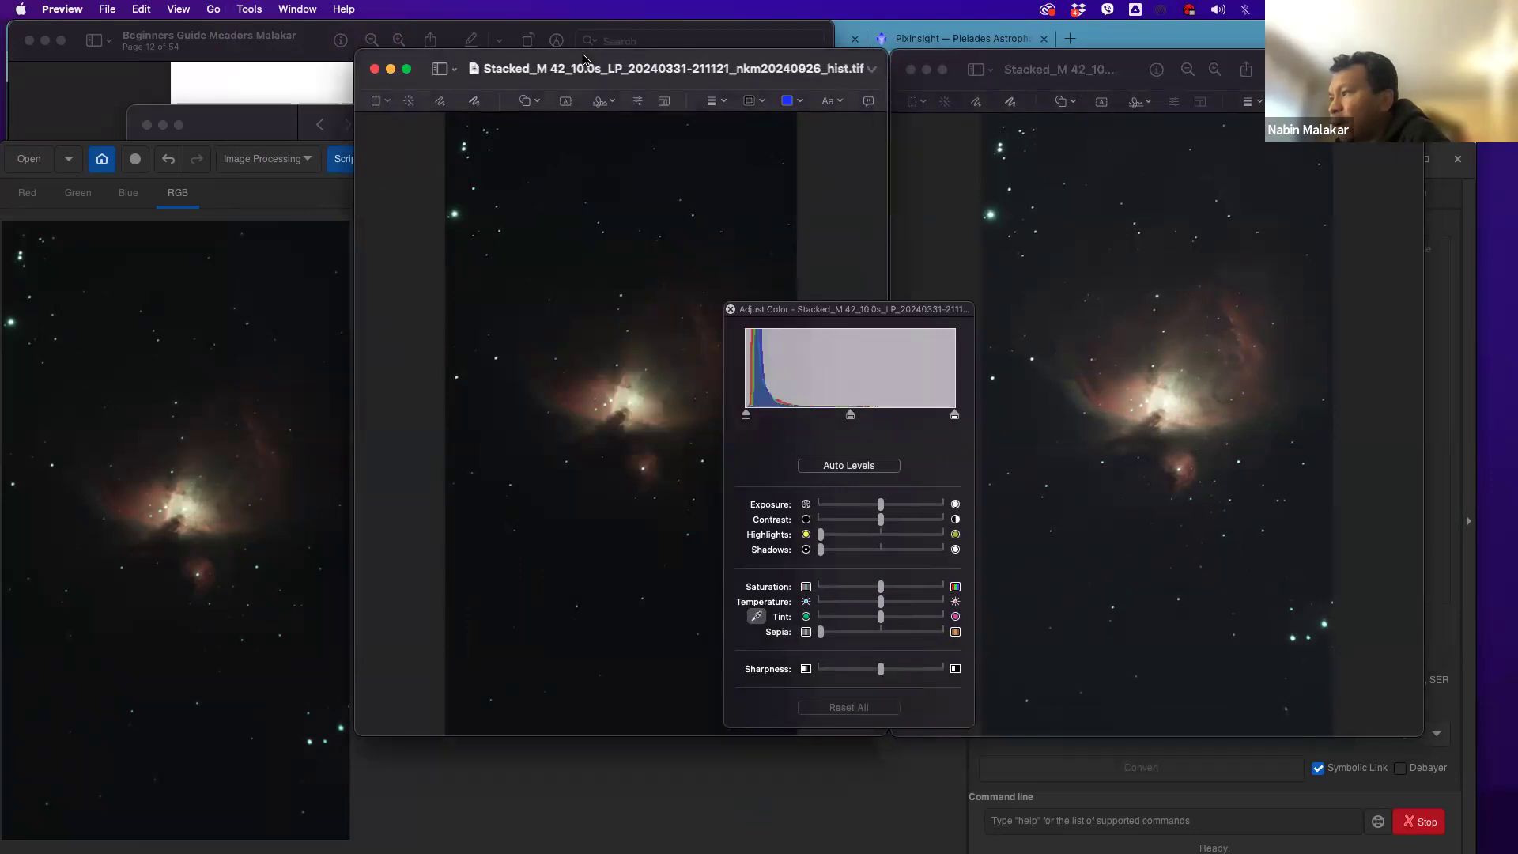
click(1135, 61)
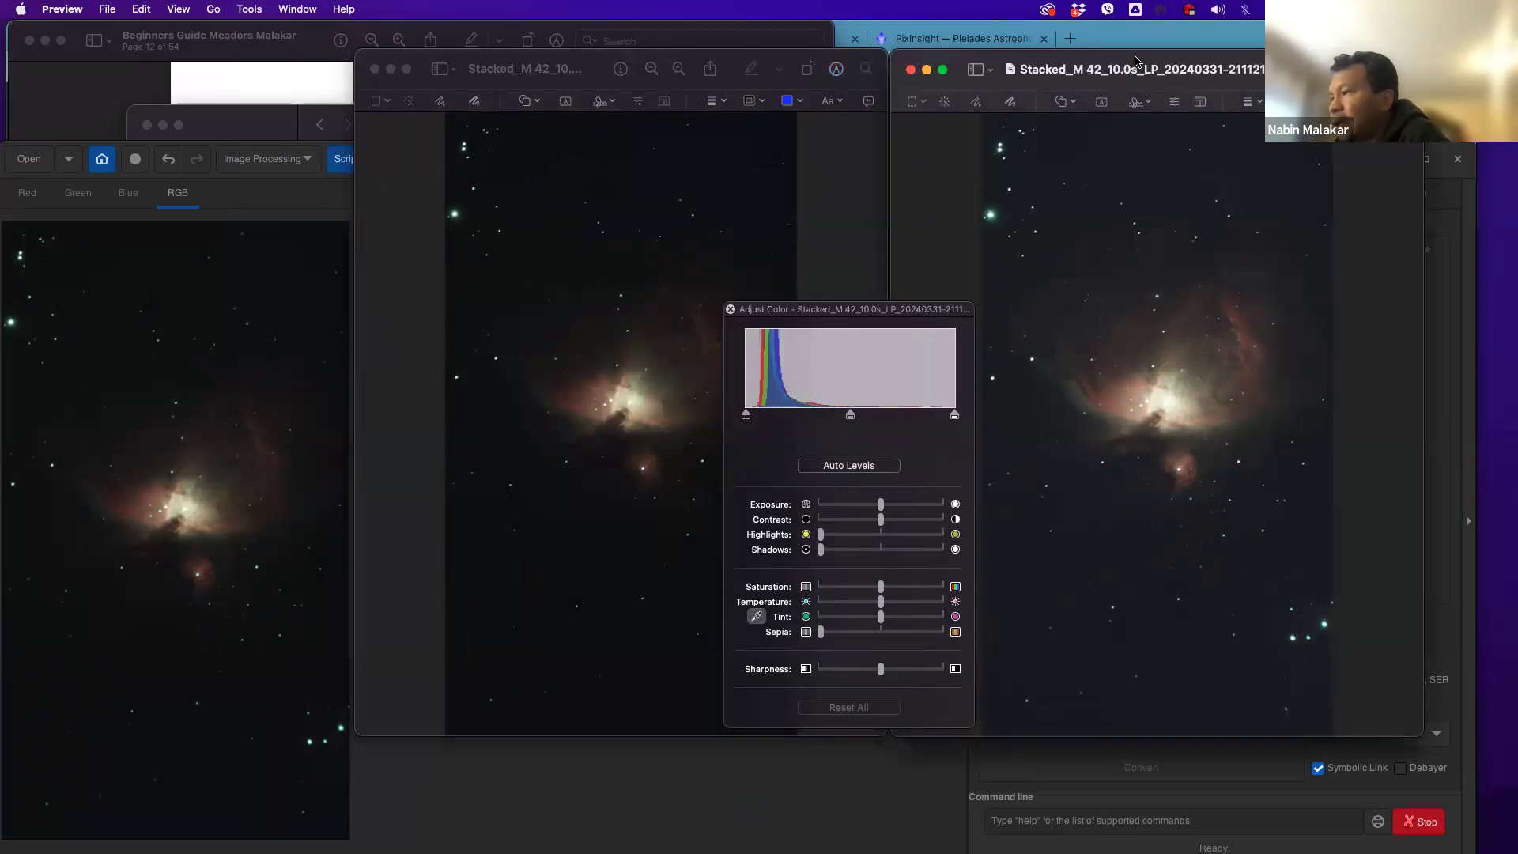
click(568, 69)
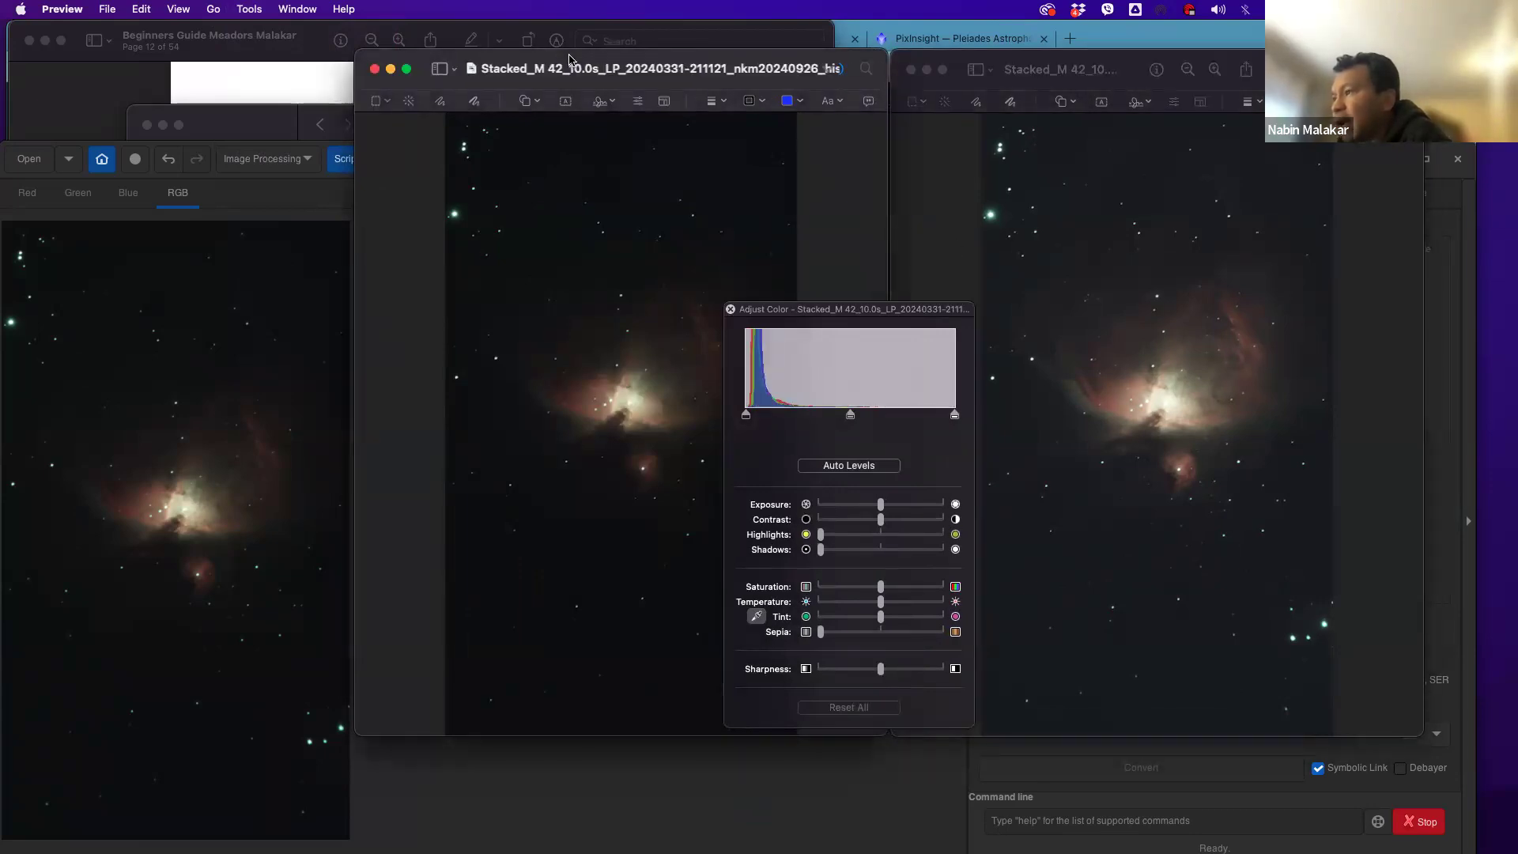
click(1027, 58)
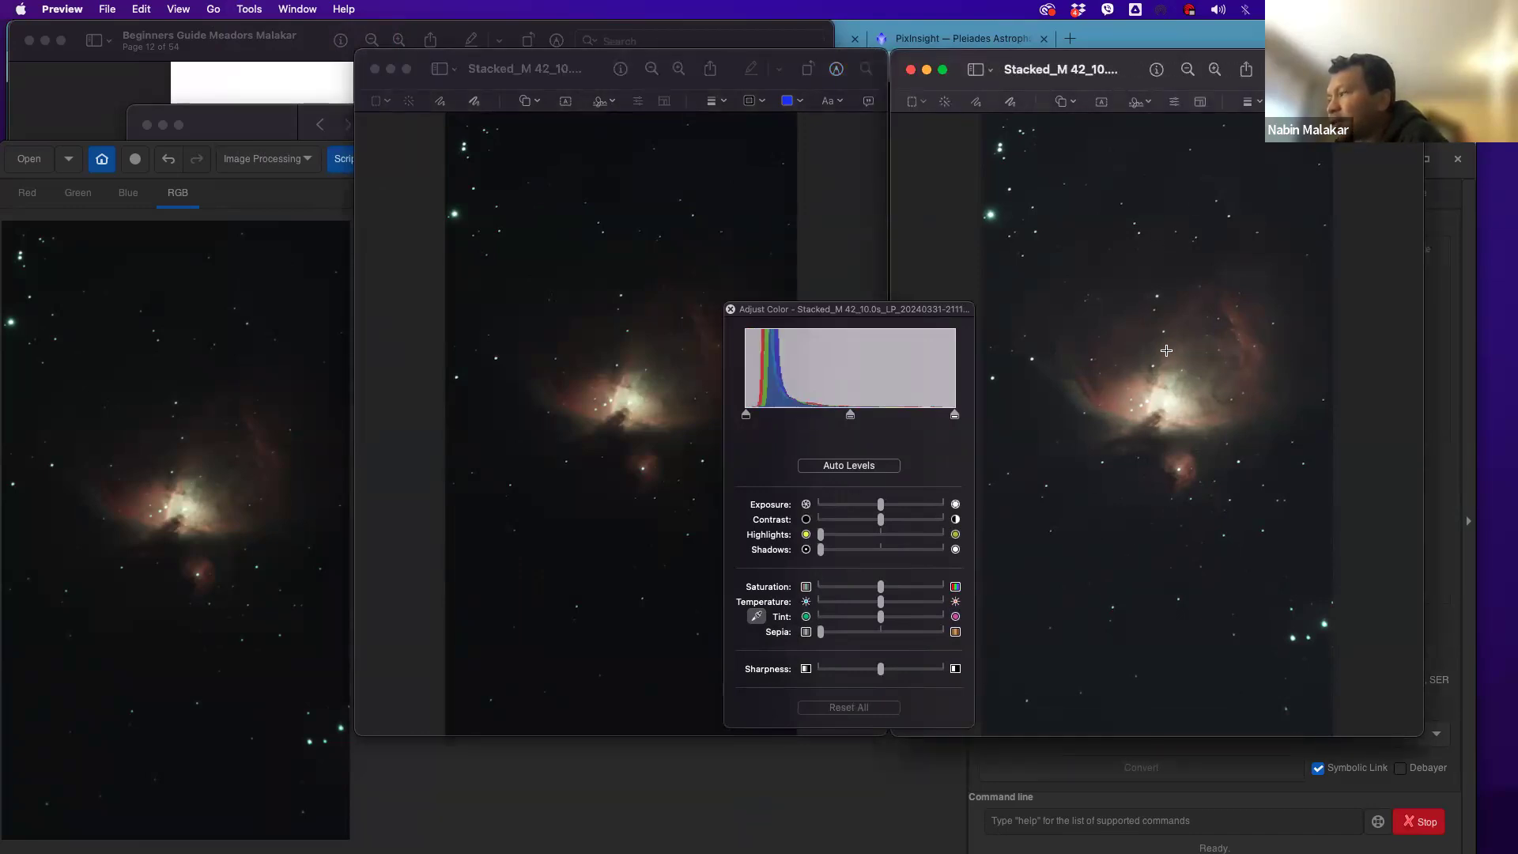
click(585, 65)
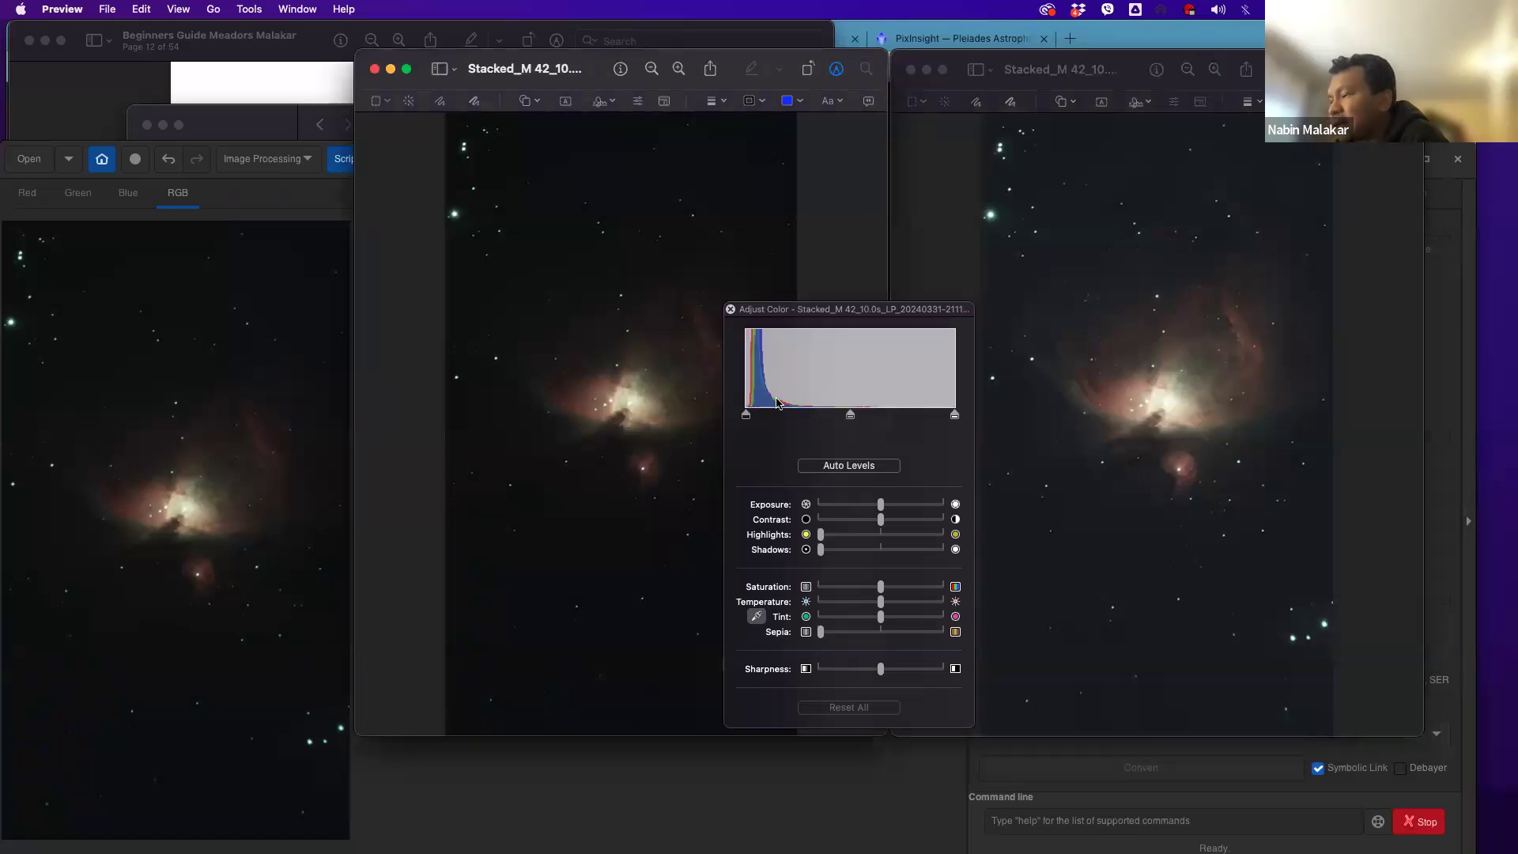
- In Adjust Color, raise the darker image's black point and lower its midtone and white points; raise the brighter image's midtone and lower its white point
drag(804, 311, 263, 216)
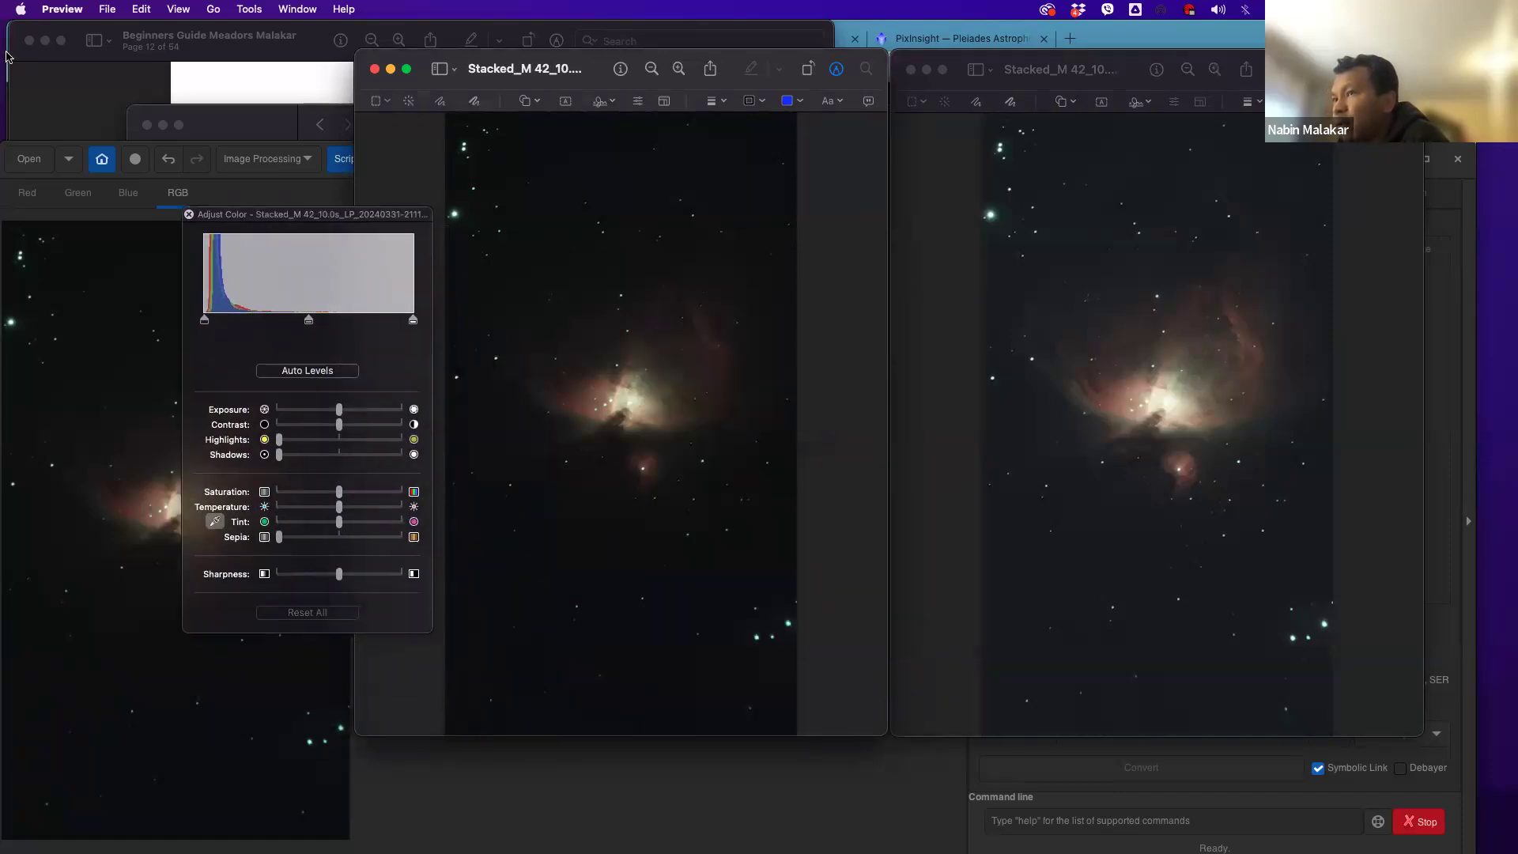
click(308, 321)
drag(283, 320, 222, 322)
mouse_move(412, 321)
mouse_down()
mouse_move(255, 332)
mouse_move(388, 327)
mouse_up()
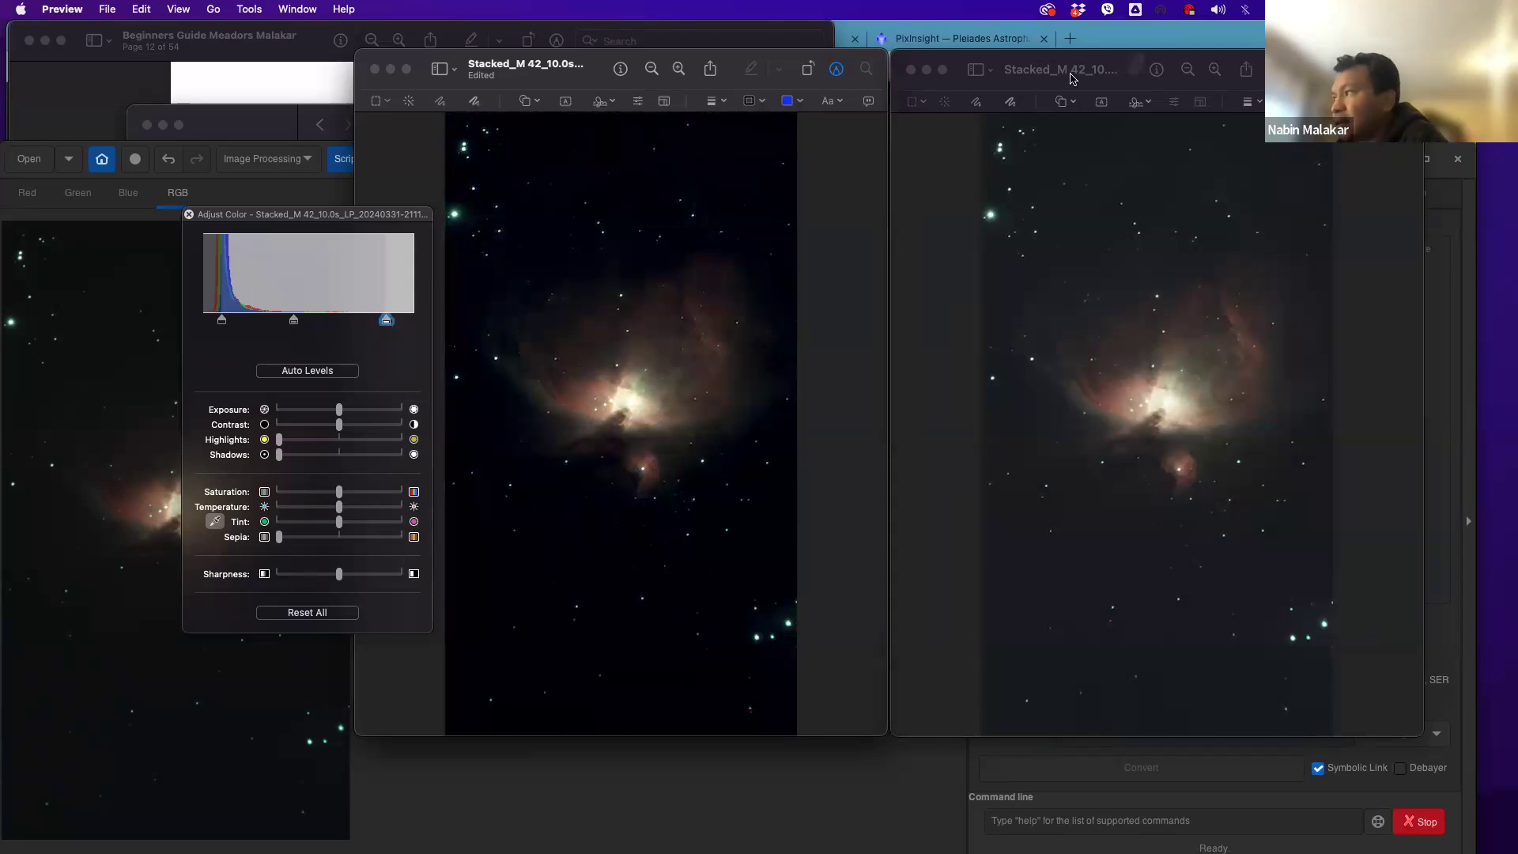
click(1132, 67)
drag(310, 323, 368, 323)
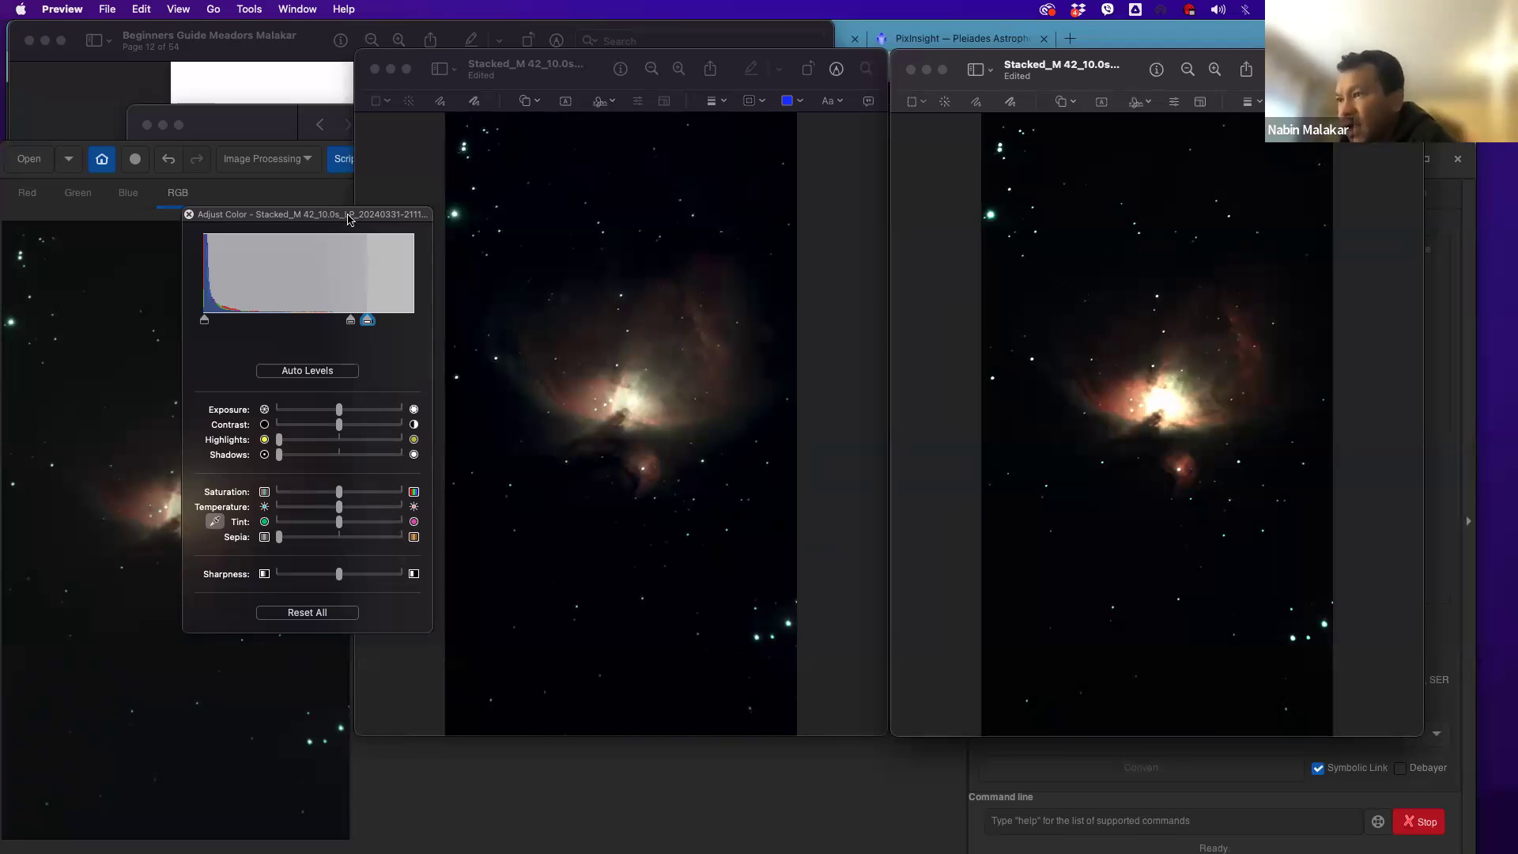
- Close Adjust Color and both edited M 42 image windows
click(573, 64)
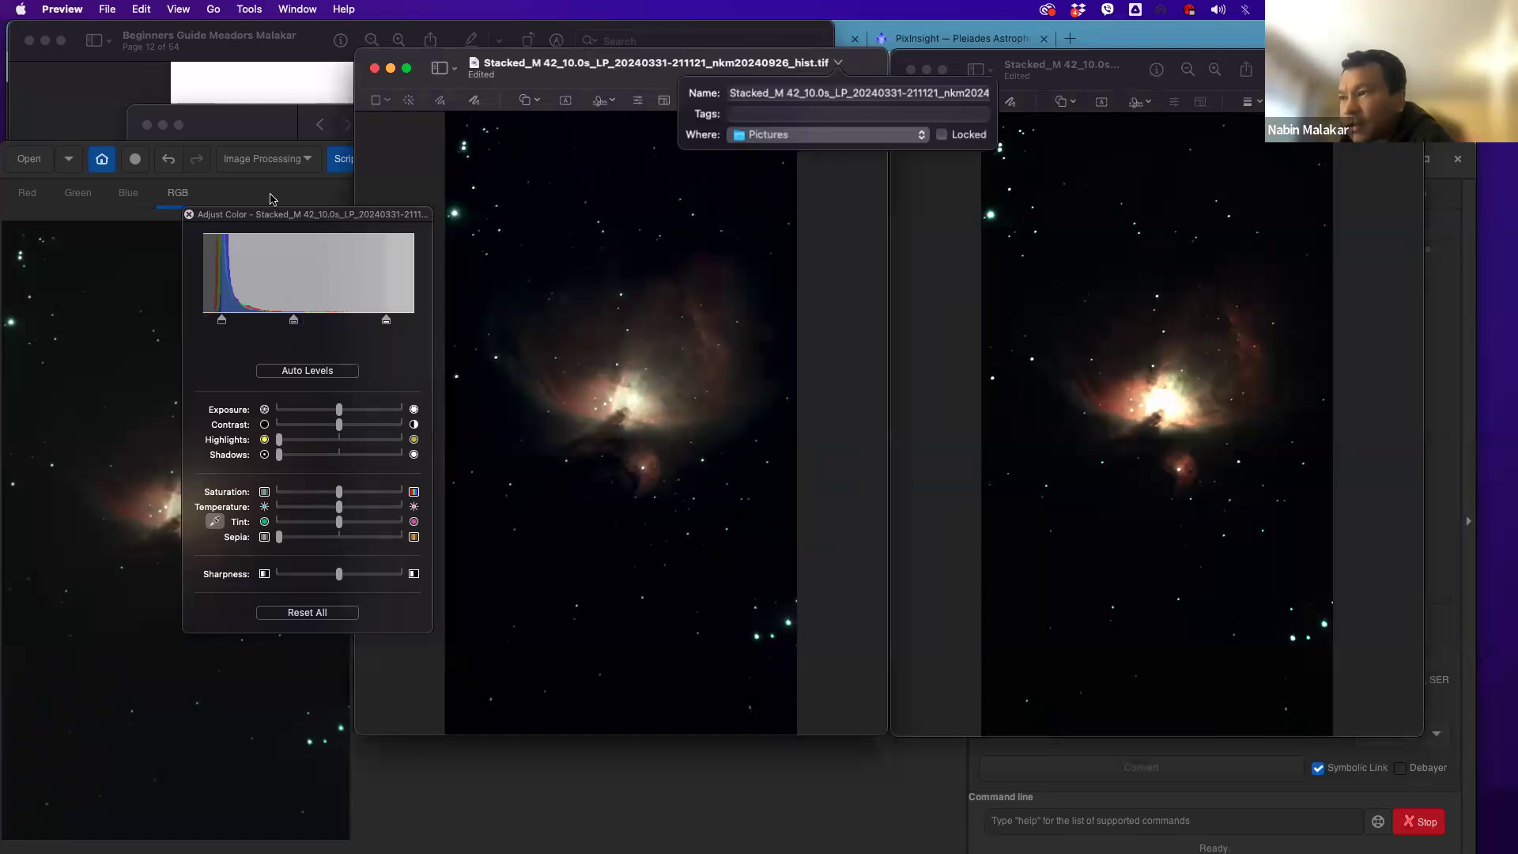
click(189, 215)
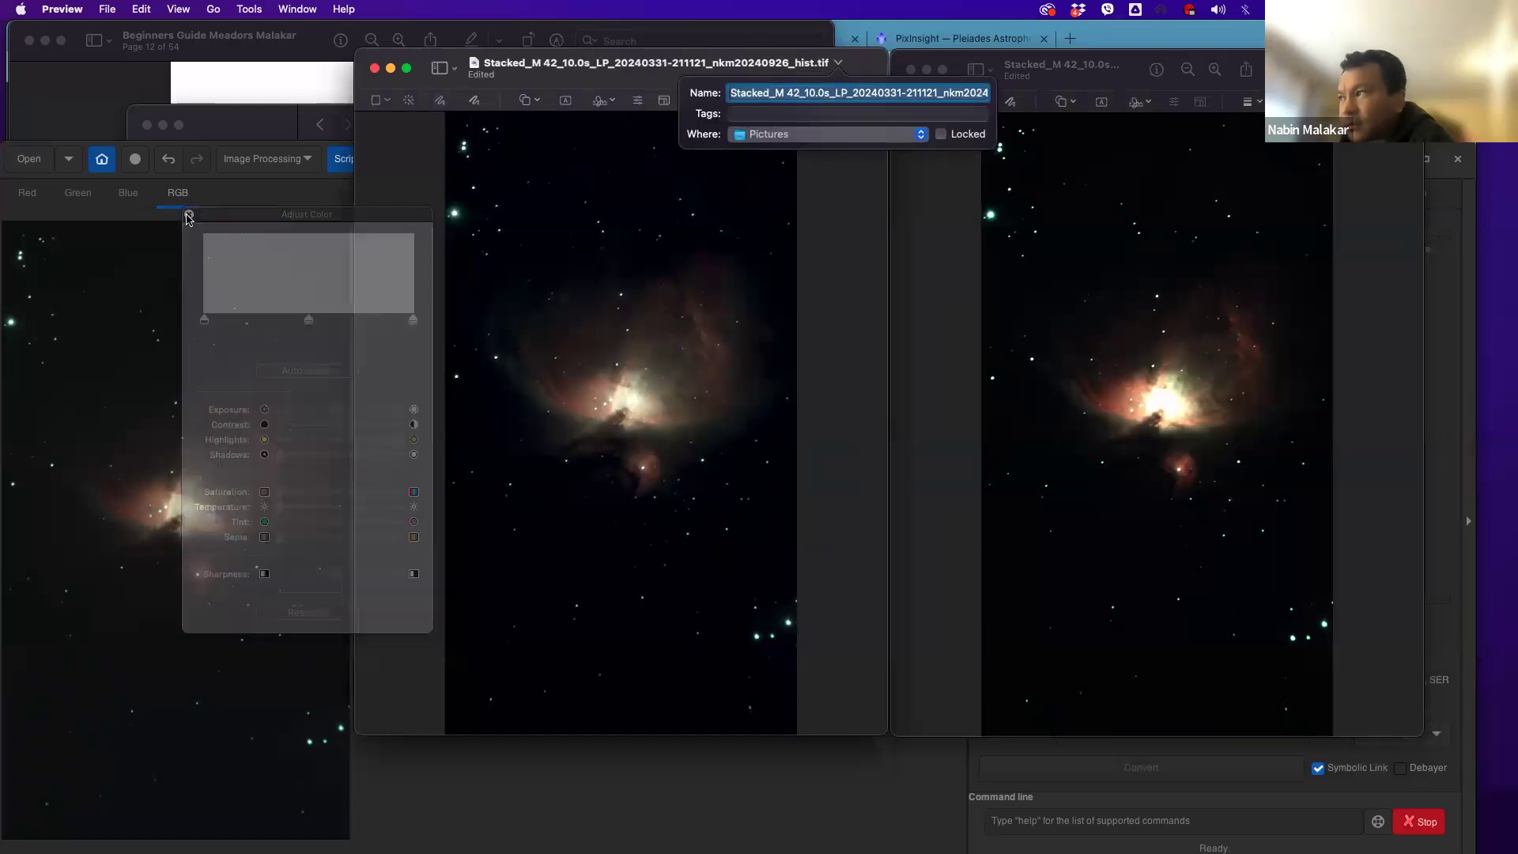
click(843, 222)
click(375, 68)
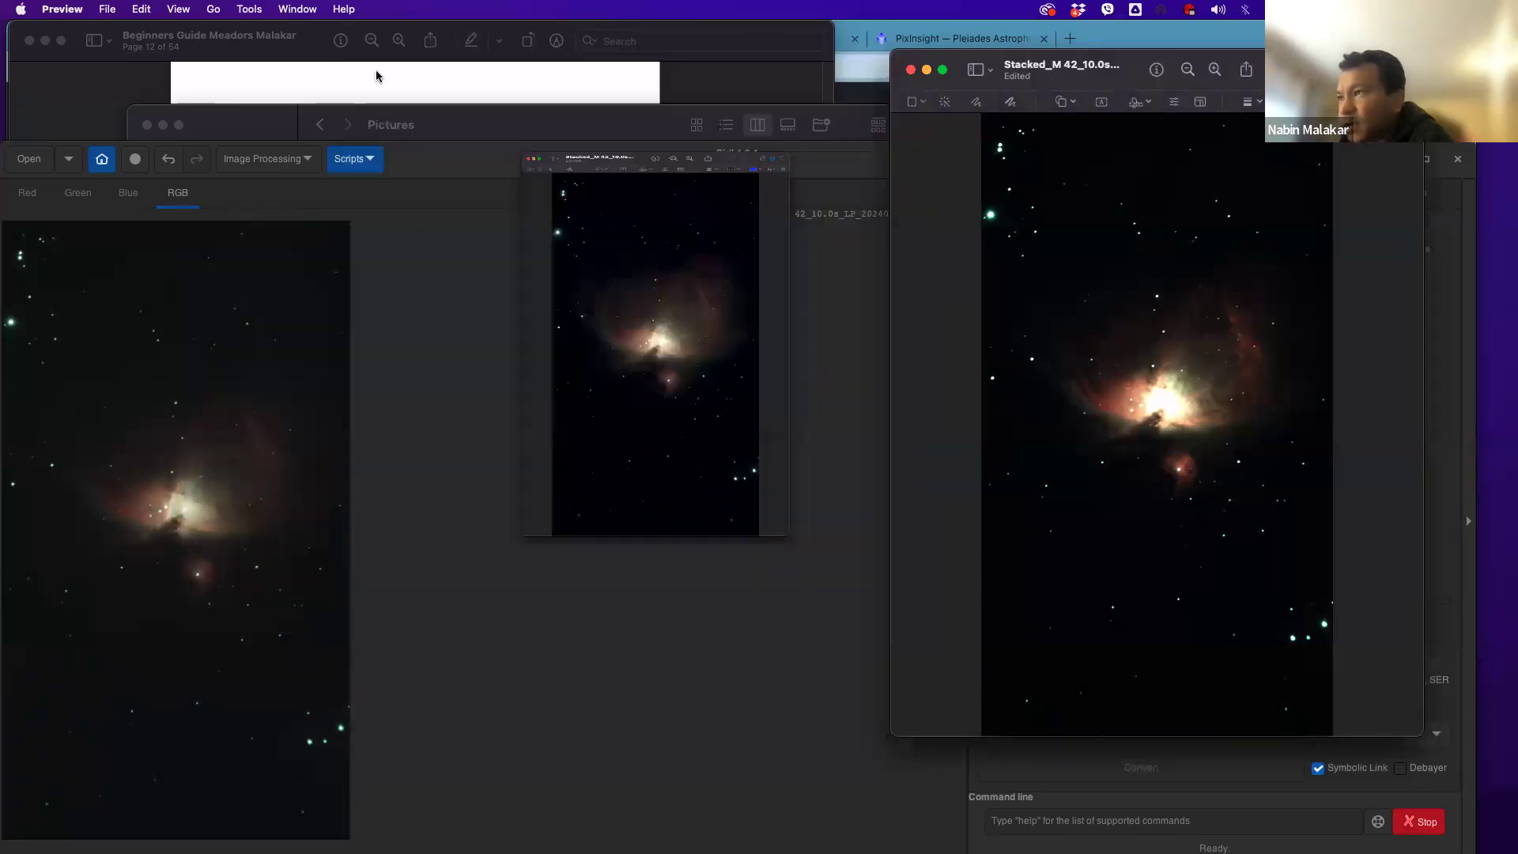
click(910, 71)
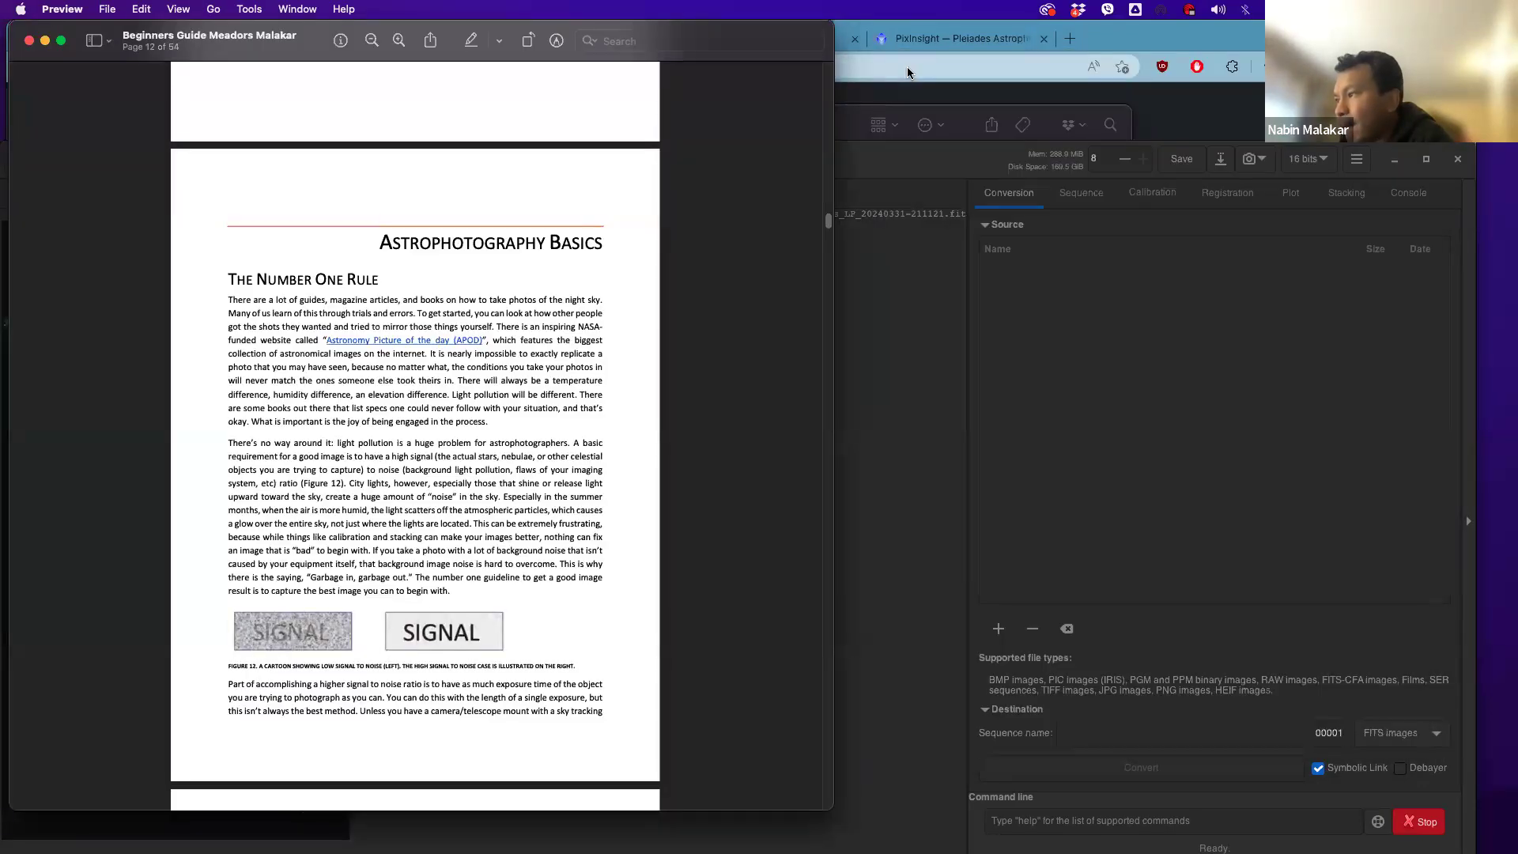
- Switch to Microsoft Edge and look over the stacked M 42 FIT file and the Beginners Guide PDF in the histograms Drive folder
click(1120, 38)
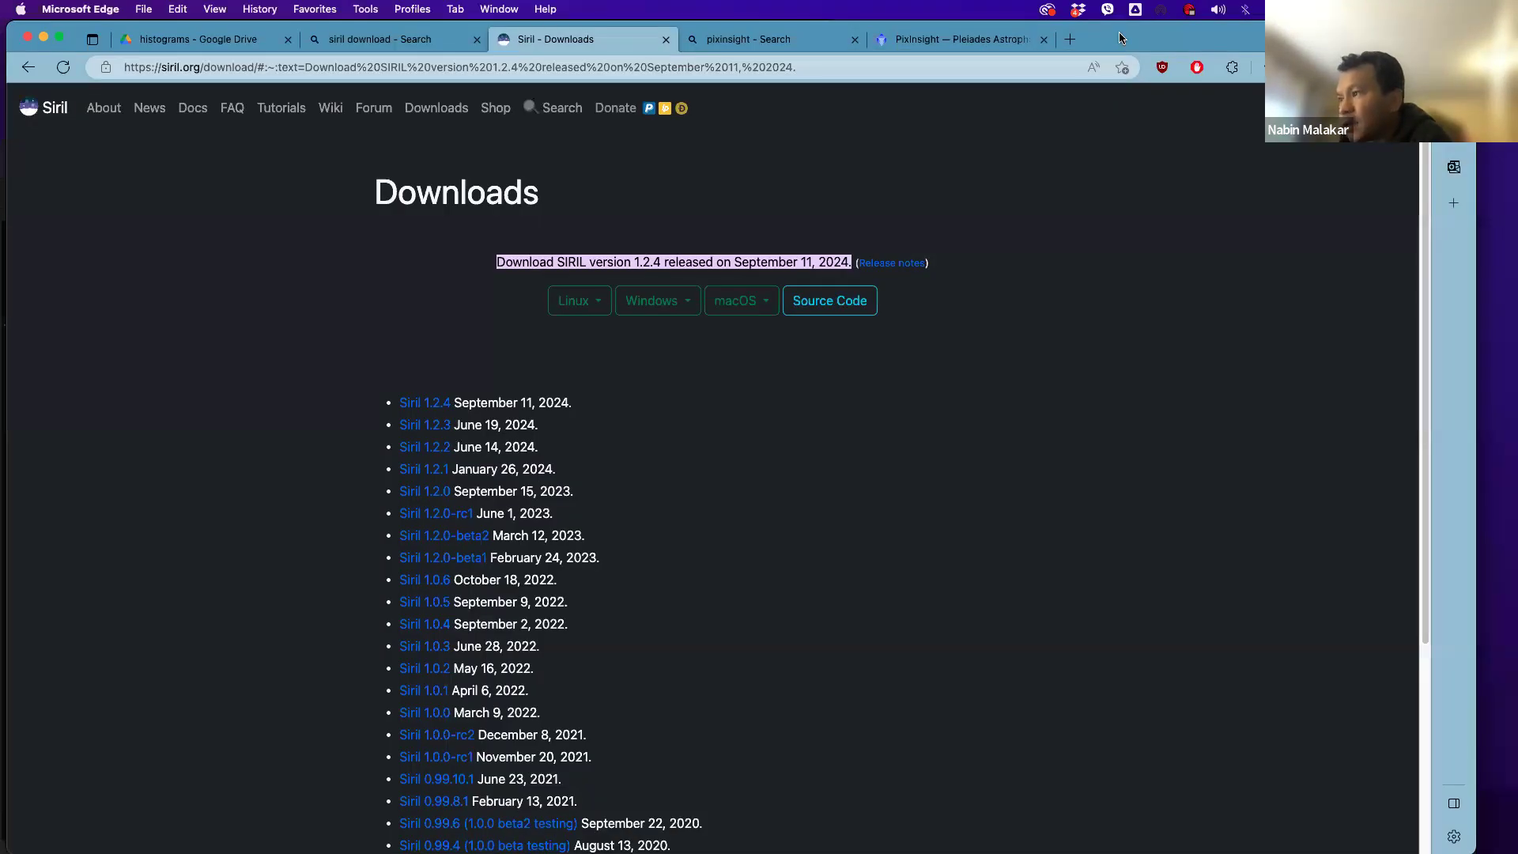
click(195, 41)
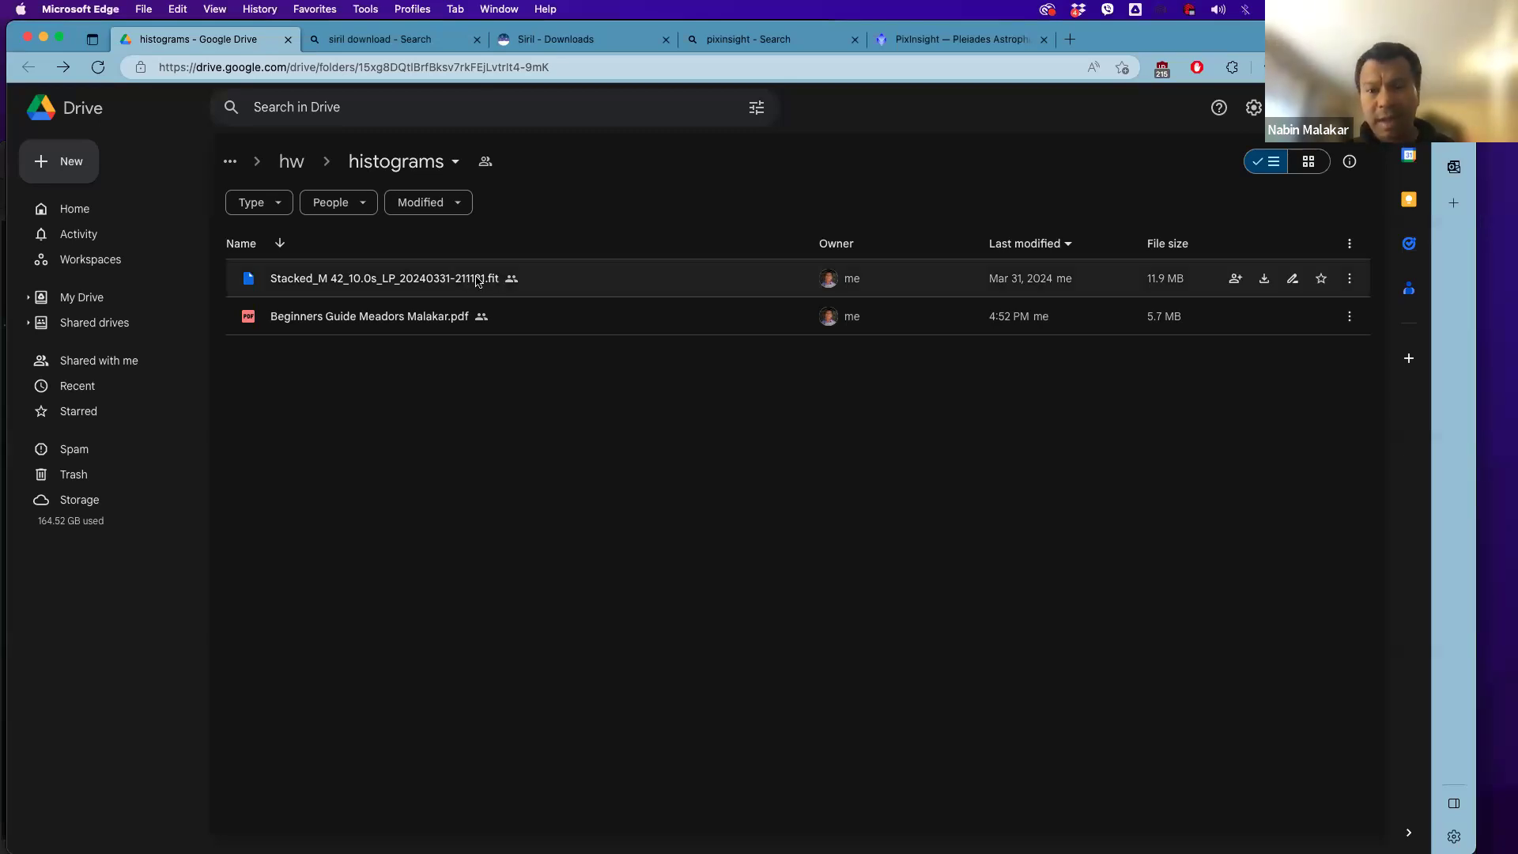
click(383, 326)
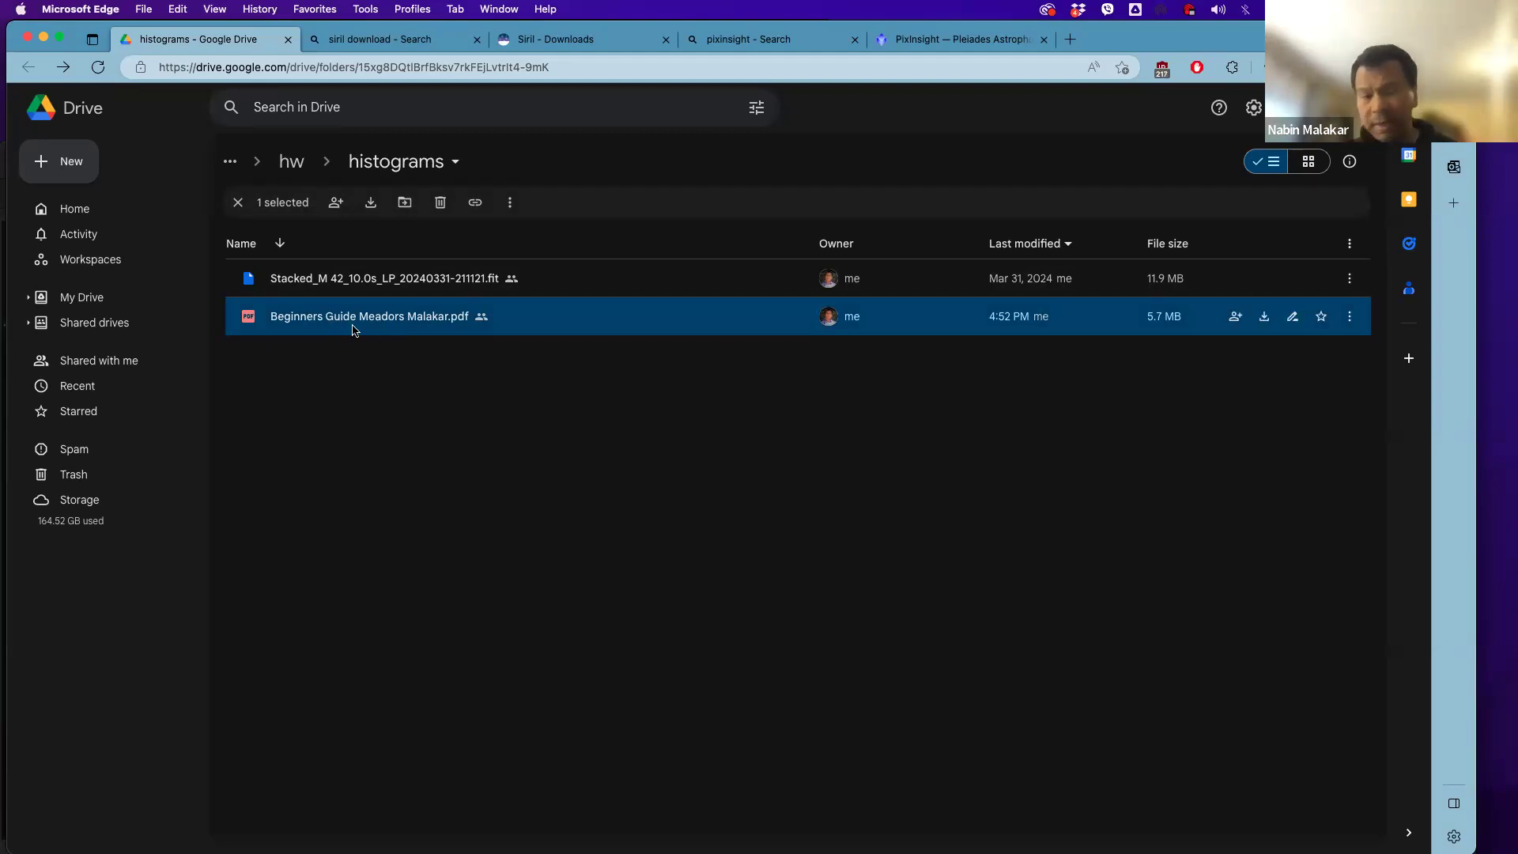
click(365, 280)
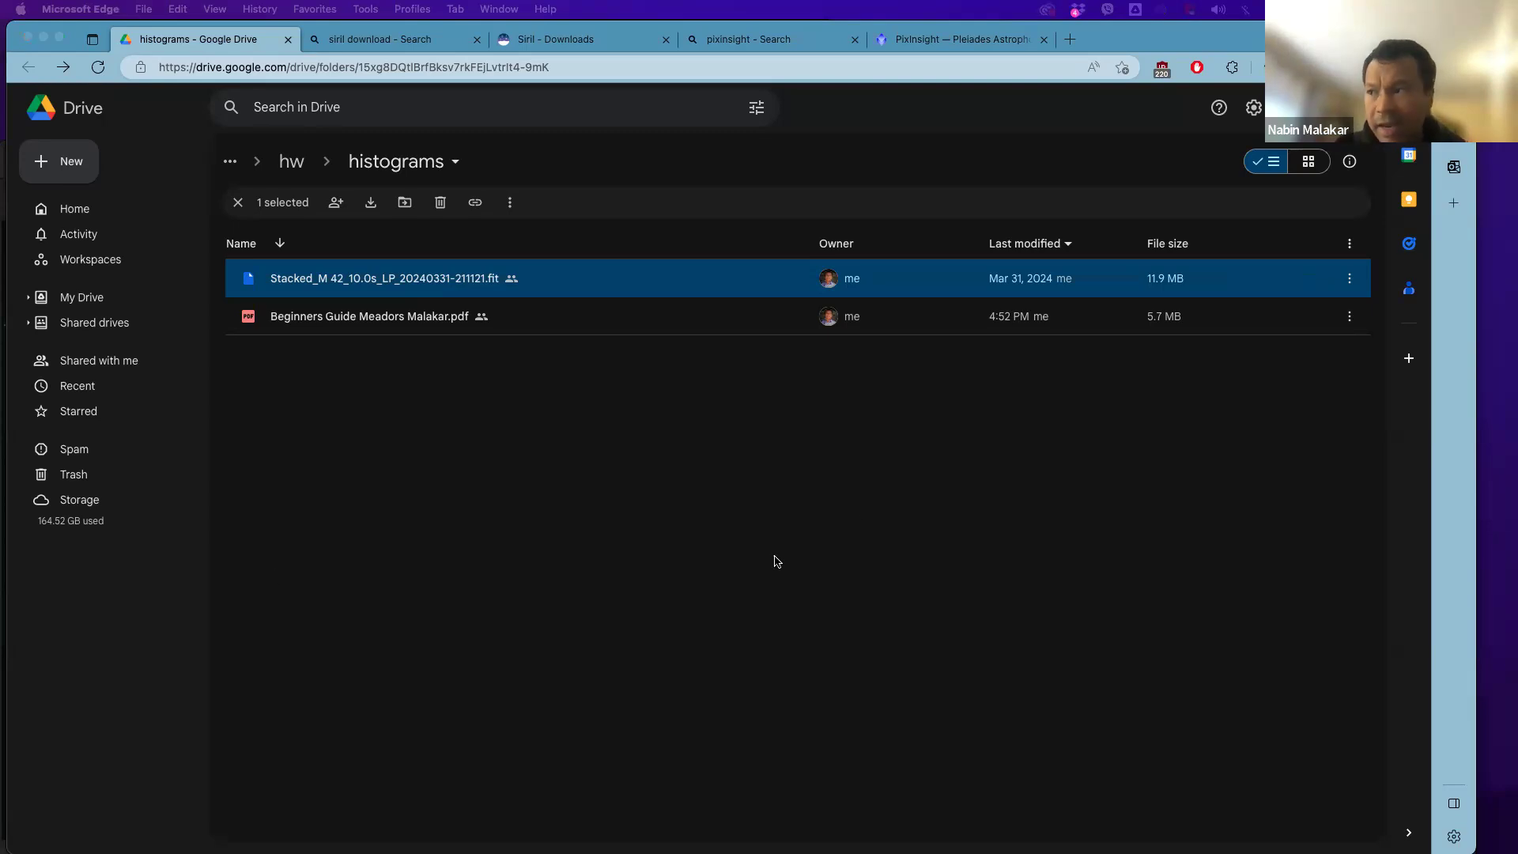
click(788, 443)
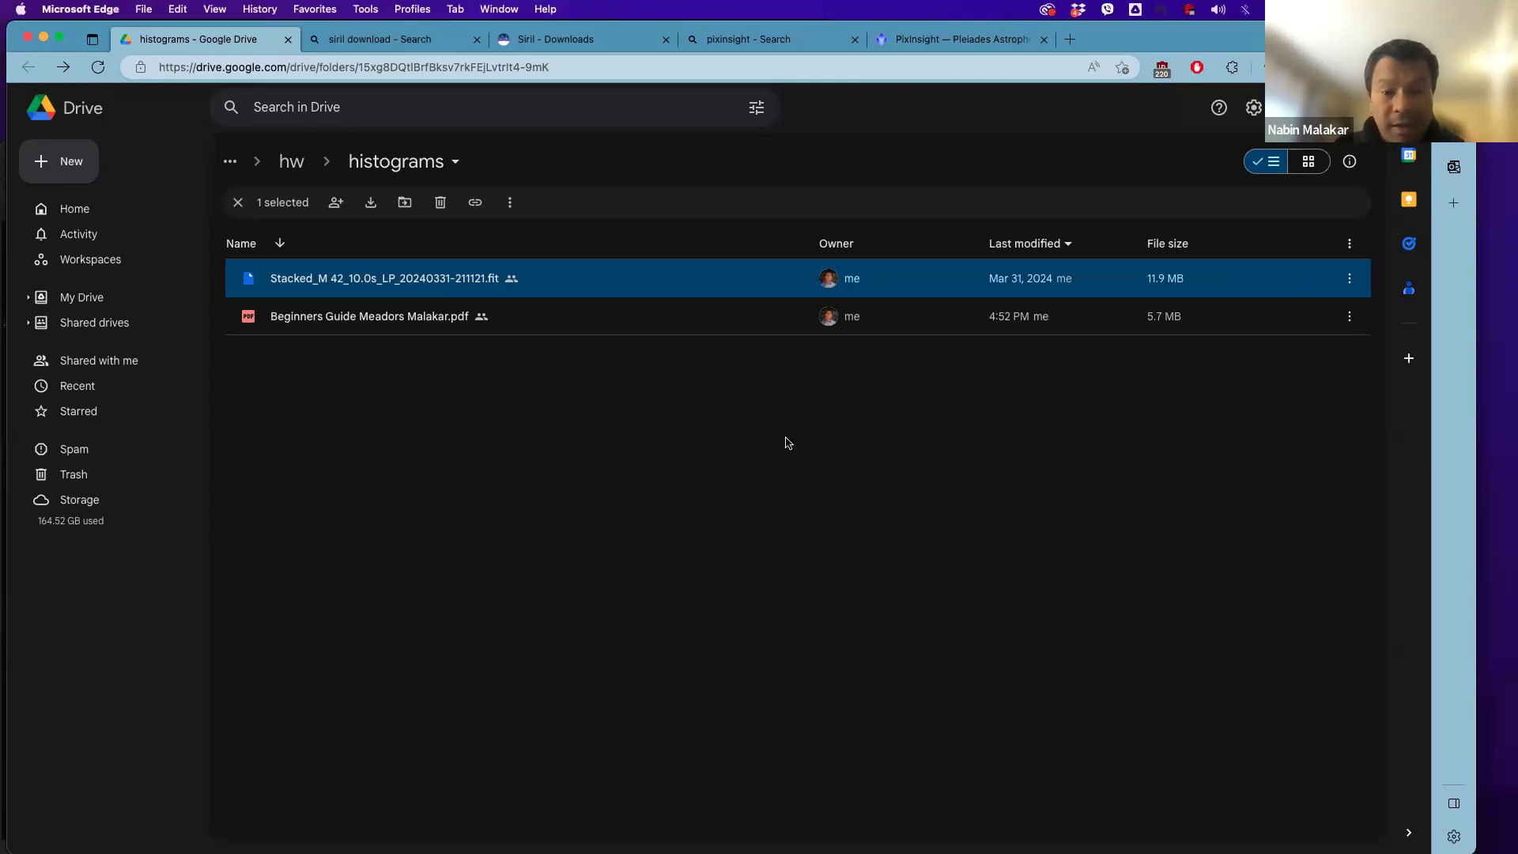